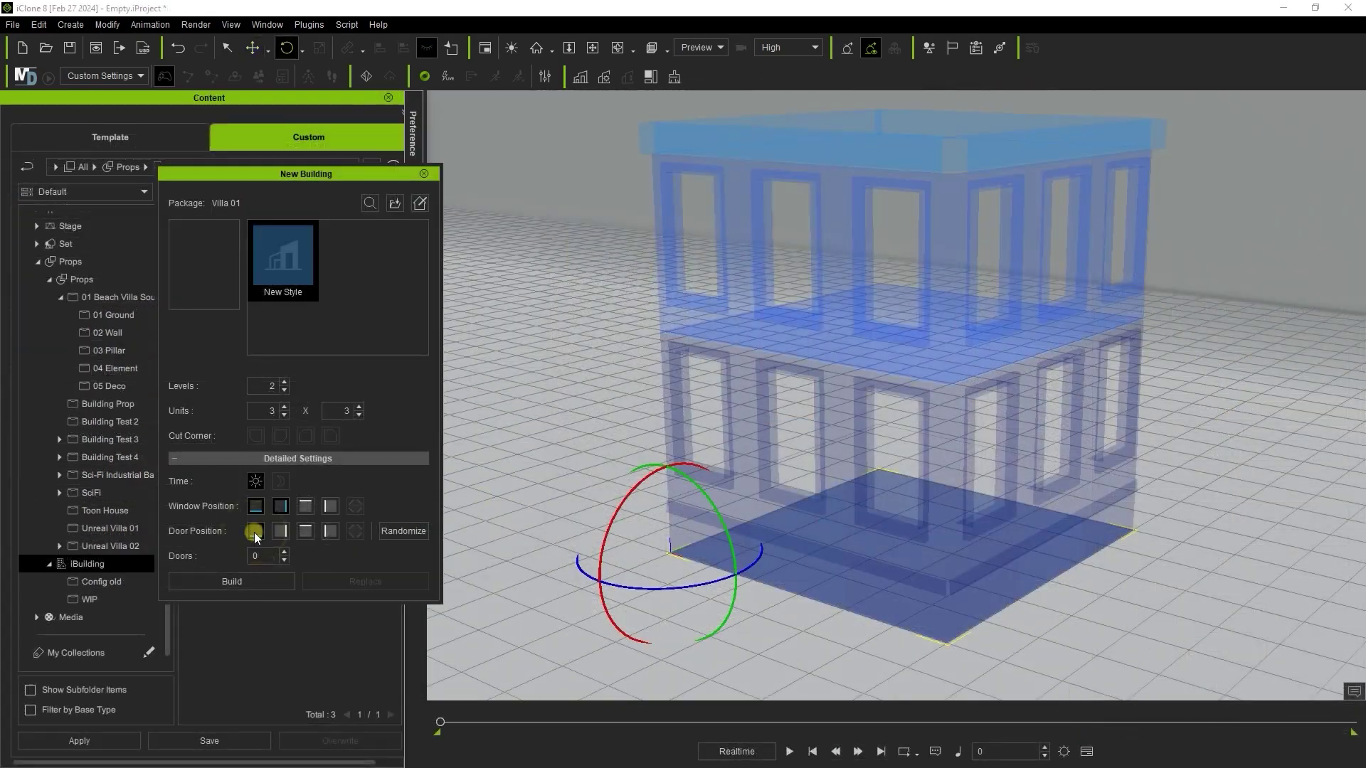
Turn on the first door position for the two-level Villa 01 building
{"action": "left_click", "coordinate": [254, 532]}
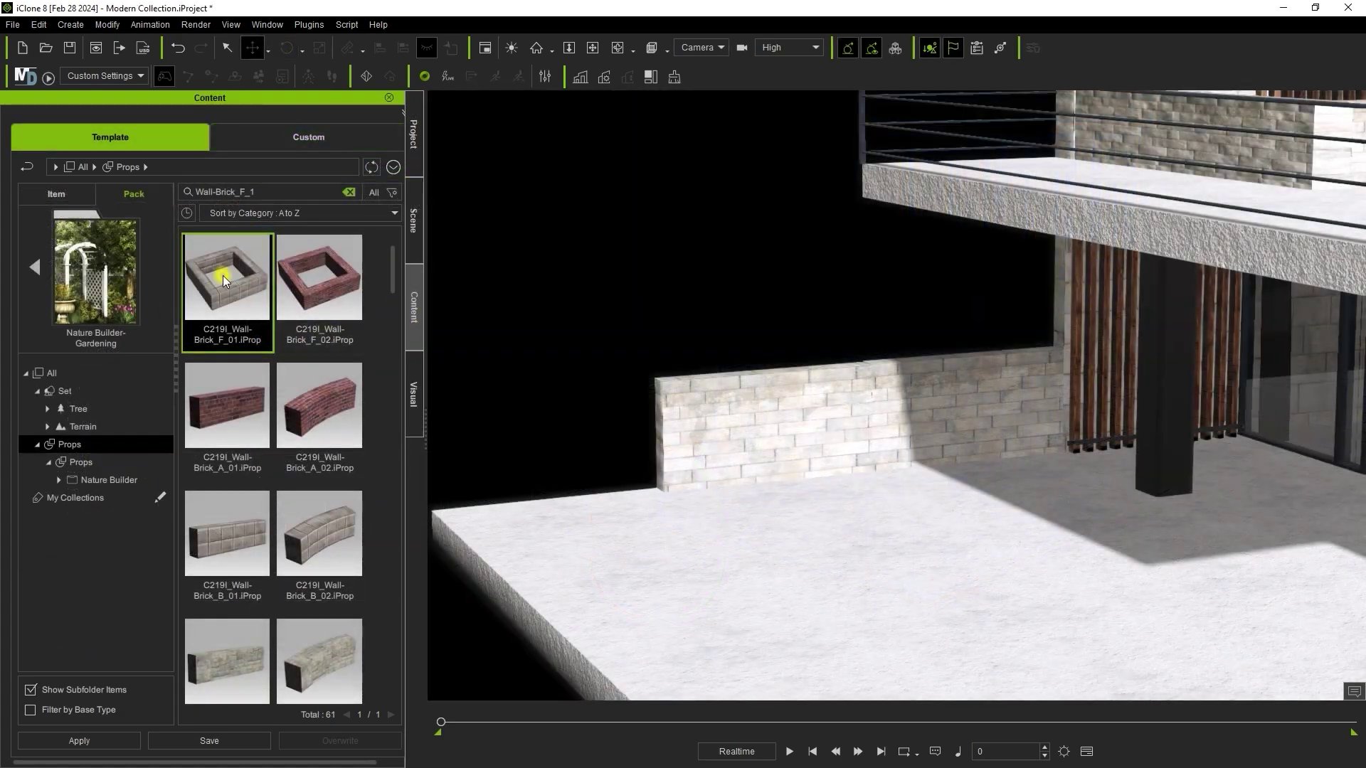
Place the C219I_Wall-Brick_F_01 prop beside the low terrace wall and move the C188D_Tobacco_A plant along the row of flower pots
{"action": "left_click_drag", "start_coordinate": [223, 275], "coordinate": [626, 562]}
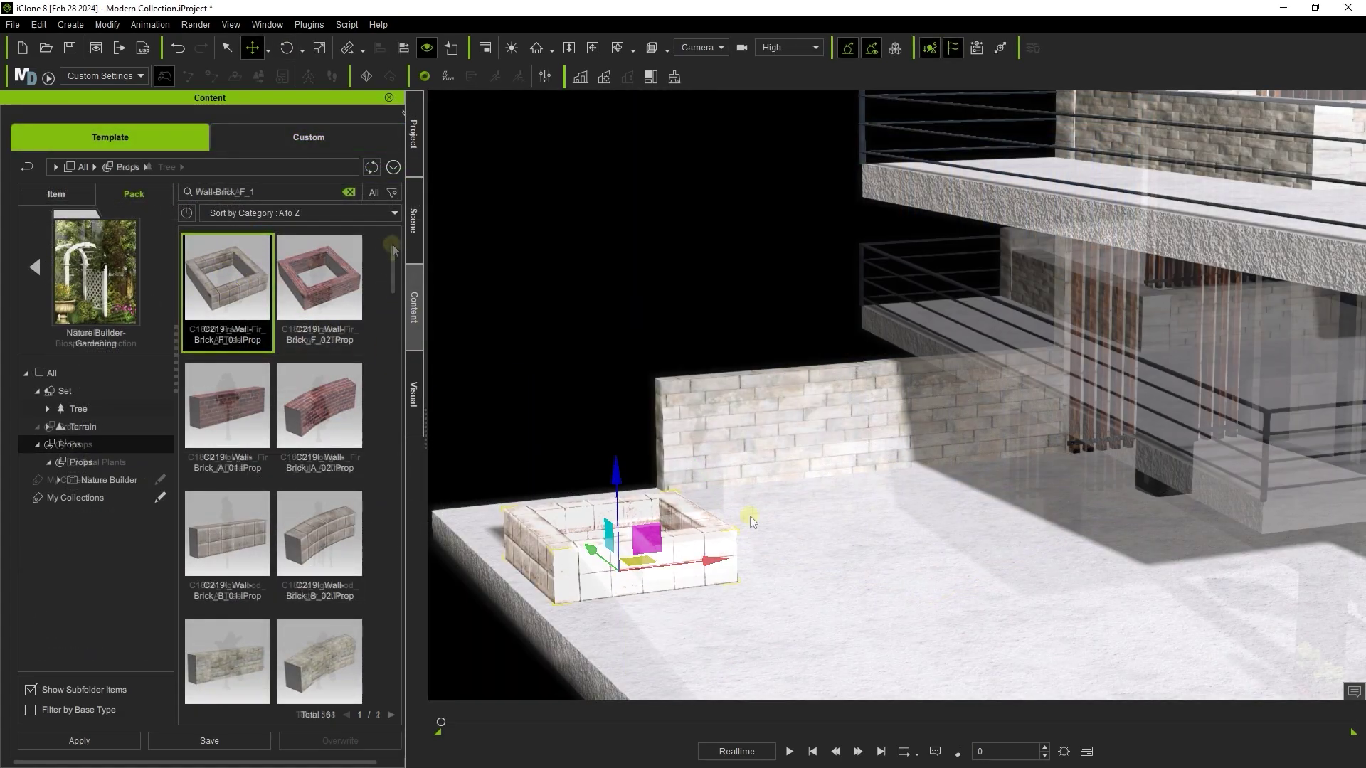
{"action": "left_click_drag", "start_coordinate": [228, 277], "coordinate": [658, 512]}
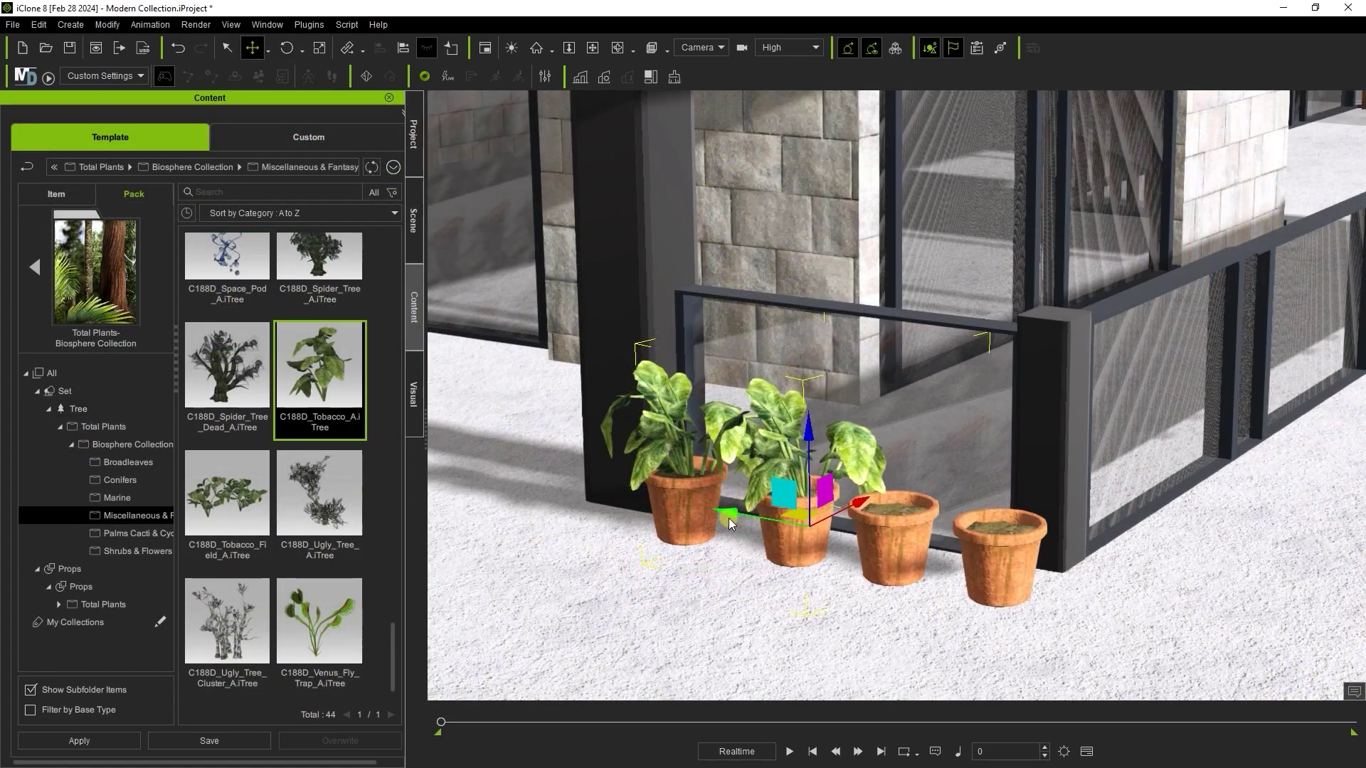
{"action": "left_click_drag", "start_coordinate": [816, 484], "coordinate": [869, 498]}
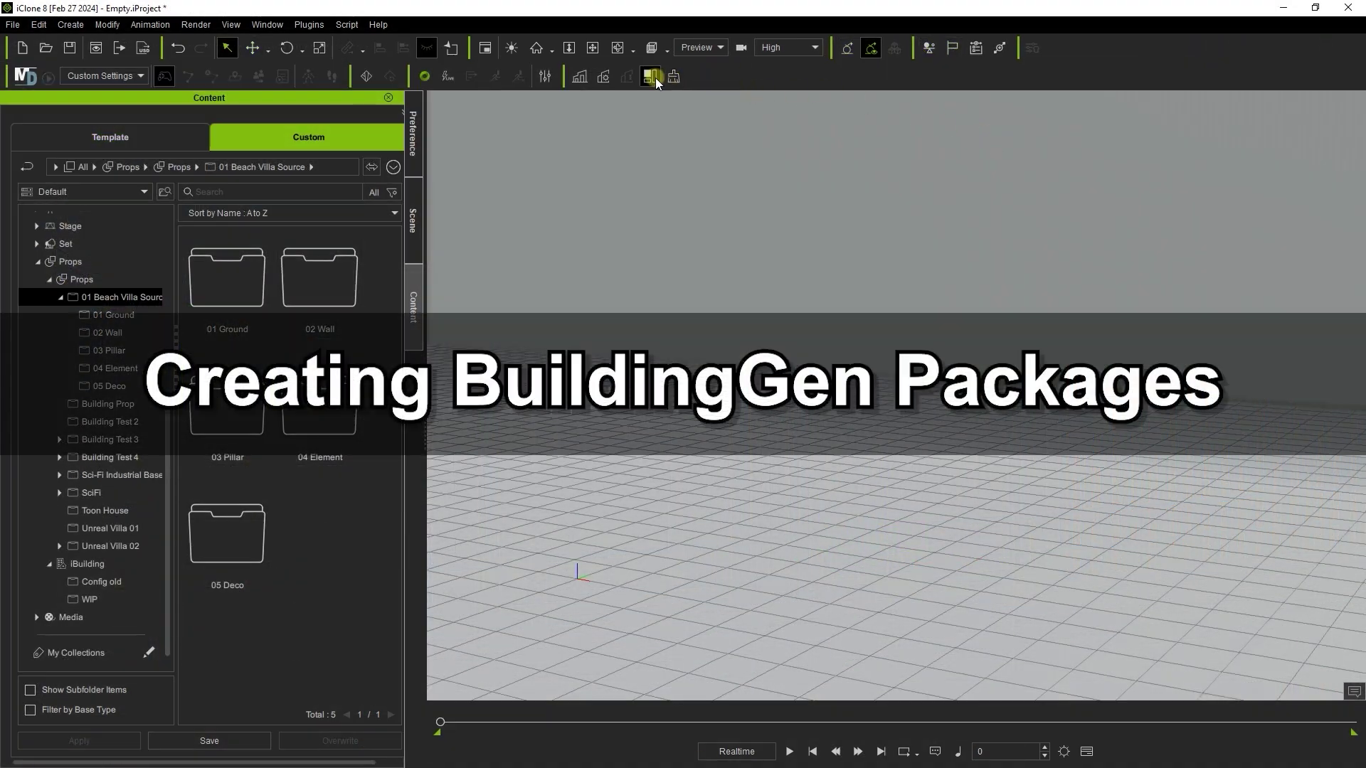
Start a new Building Gen package named Villa 01 with a unit size of 2 m
{"action": "left_click", "coordinate": [308, 24]}
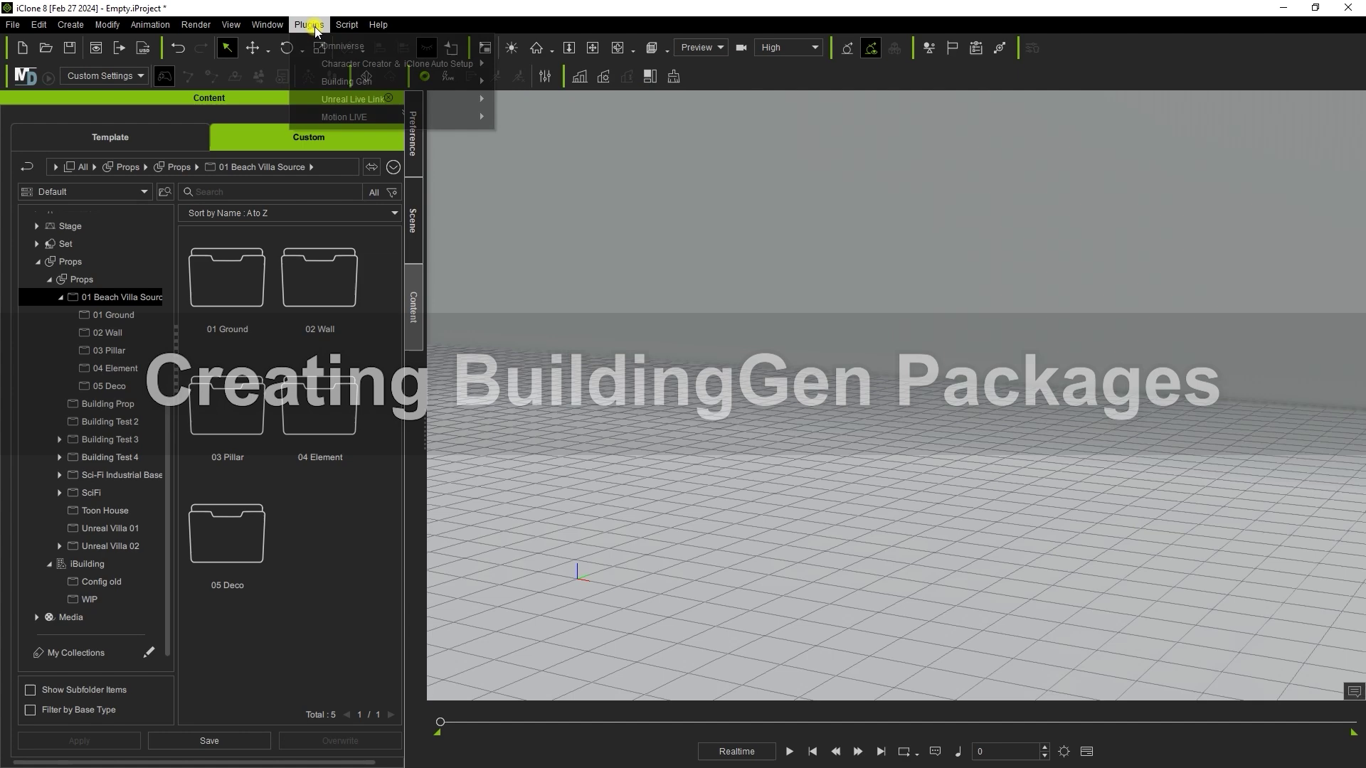
{"action": "mouse_move", "coordinate": [426, 85]}
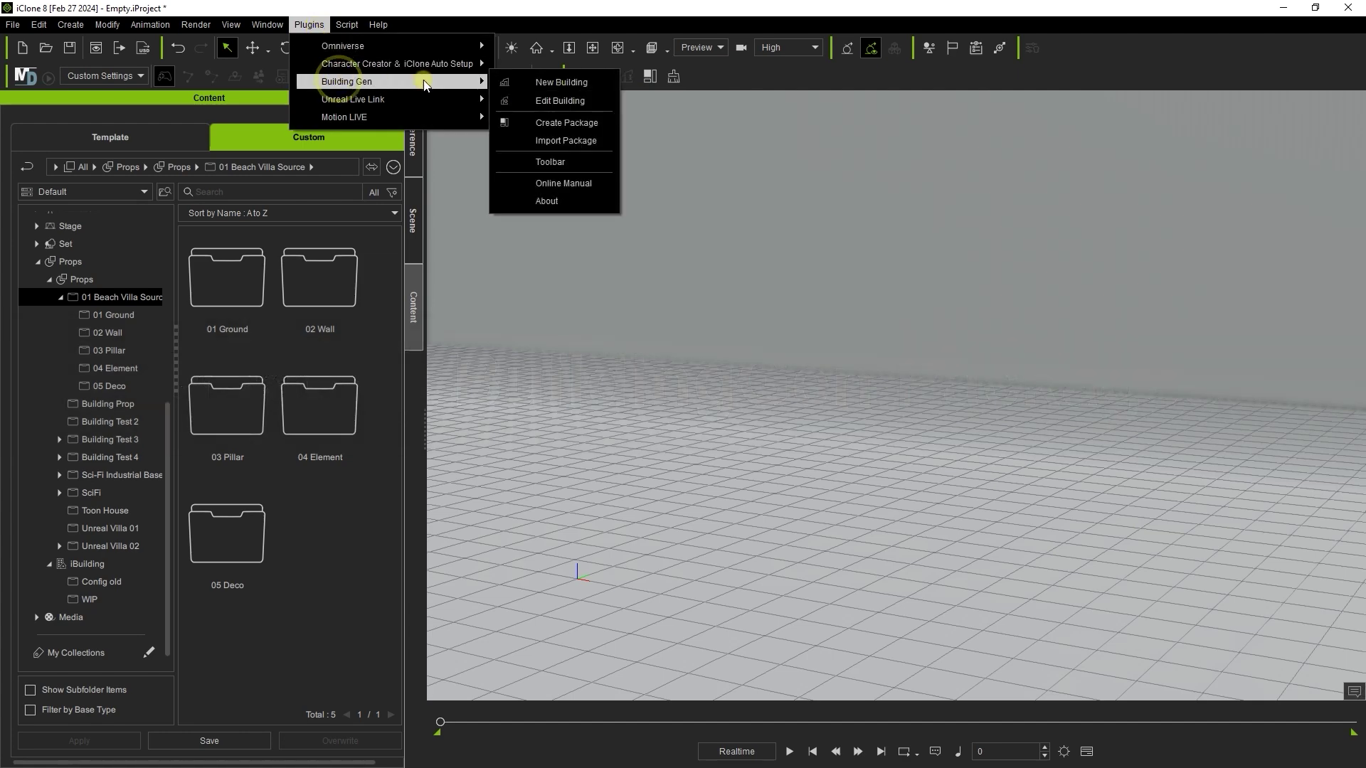
{"action": "left_click", "coordinate": [525, 129]}
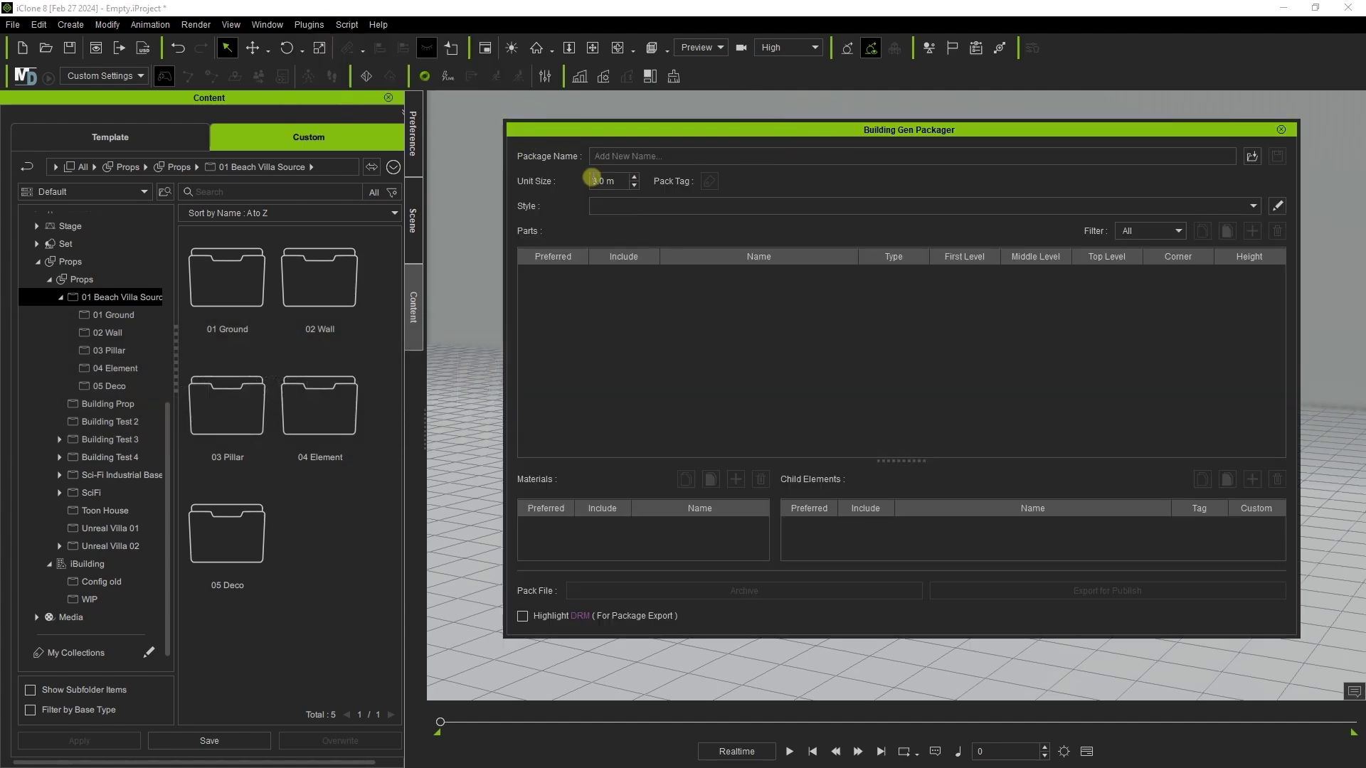
{"action": "left_click", "coordinate": [604, 155]}
{"action": "type", "text": "Villa 01"}
{"action": "triple_click", "coordinate": [642, 156]}
{"action": "left_click_drag", "start_coordinate": [1095, 252], "coordinate": [1364, 213]}
{"action": "key", "text": "Tab"}
{"action": "type", "text": "2"}
{"action": "key", "text": "Return"}
Add a new style to the package's style list and close the list
{"action": "left_click", "coordinate": [1275, 205]}
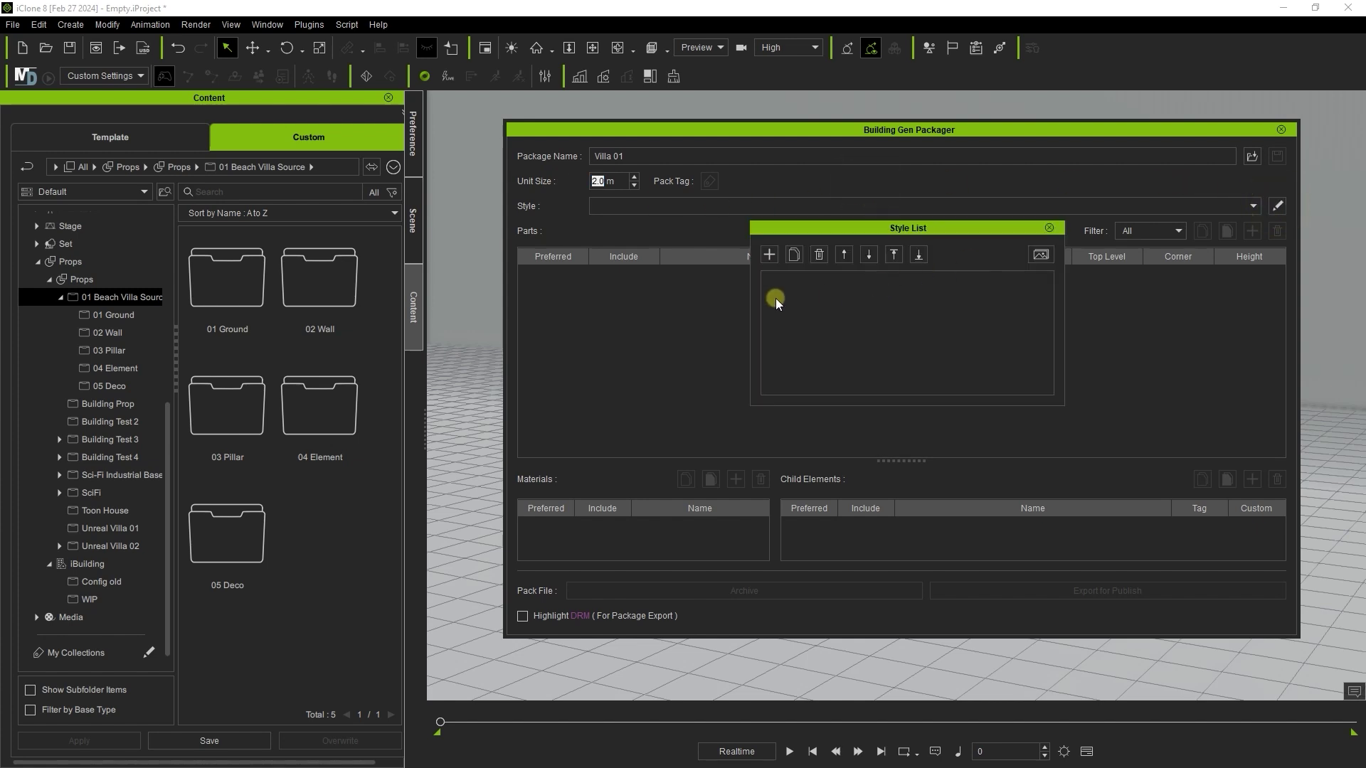
{"action": "left_click", "coordinate": [768, 256]}
{"action": "left_click", "coordinate": [1039, 254]}
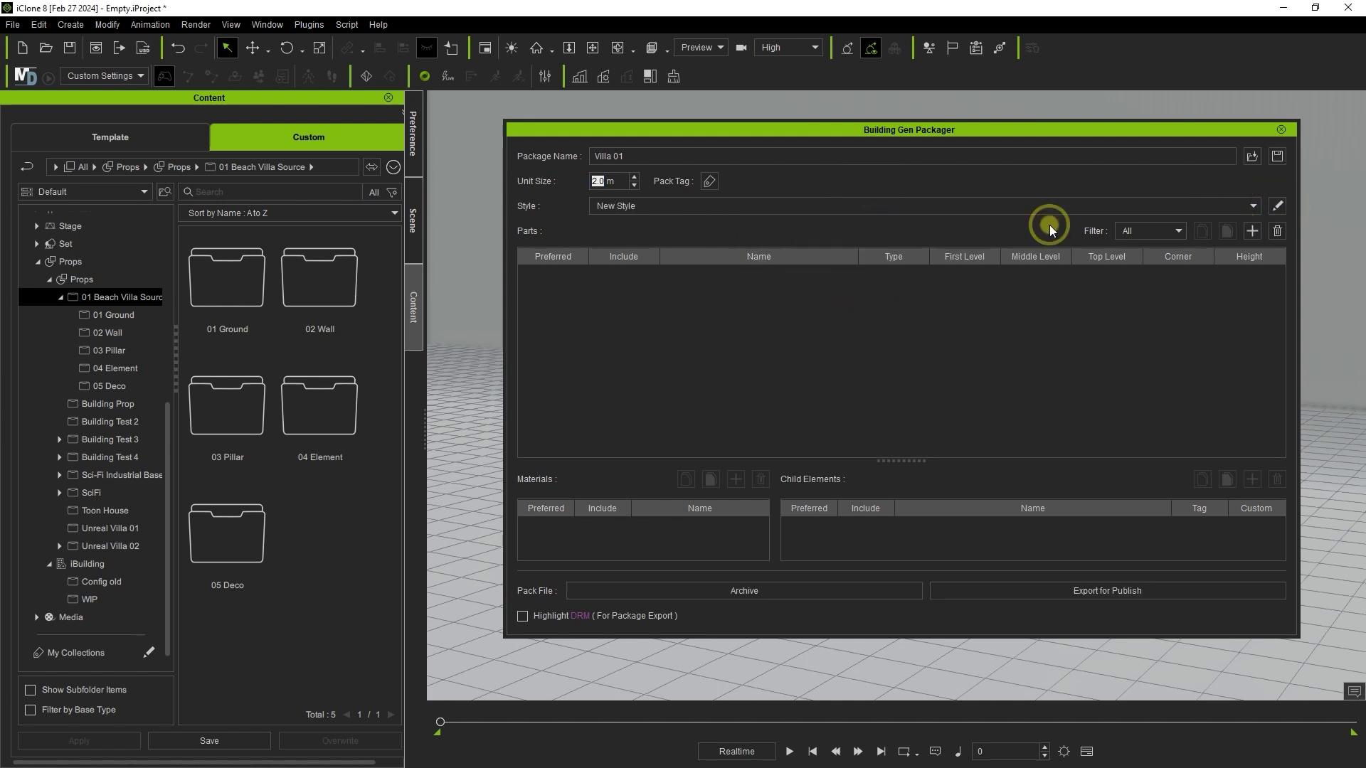
Add SM_Floor_2x2 from the 01 Ground folder to the package's parts
{"action": "left_click", "coordinate": [265, 281]}
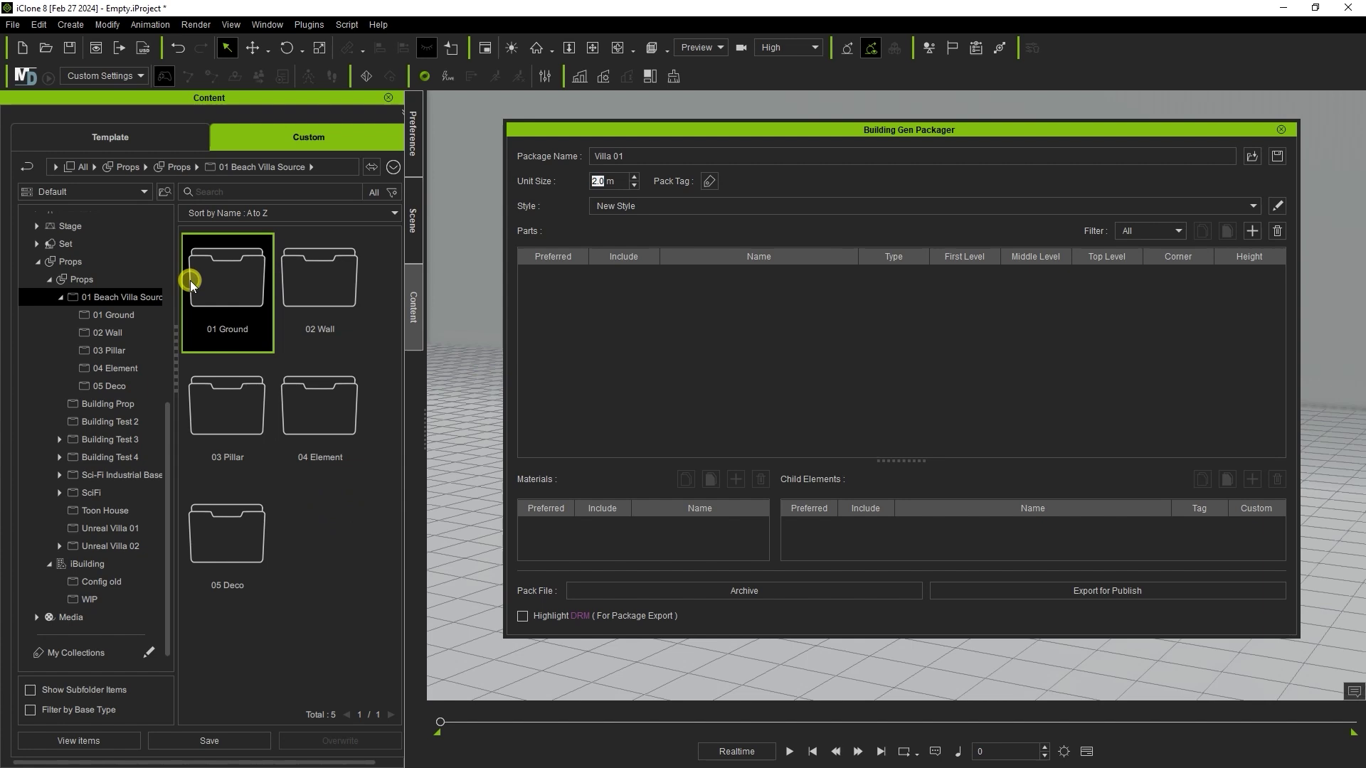
{"action": "double_click", "coordinate": [244, 269]}
{"action": "left_click_drag", "start_coordinate": [227, 399], "coordinate": [758, 340]}
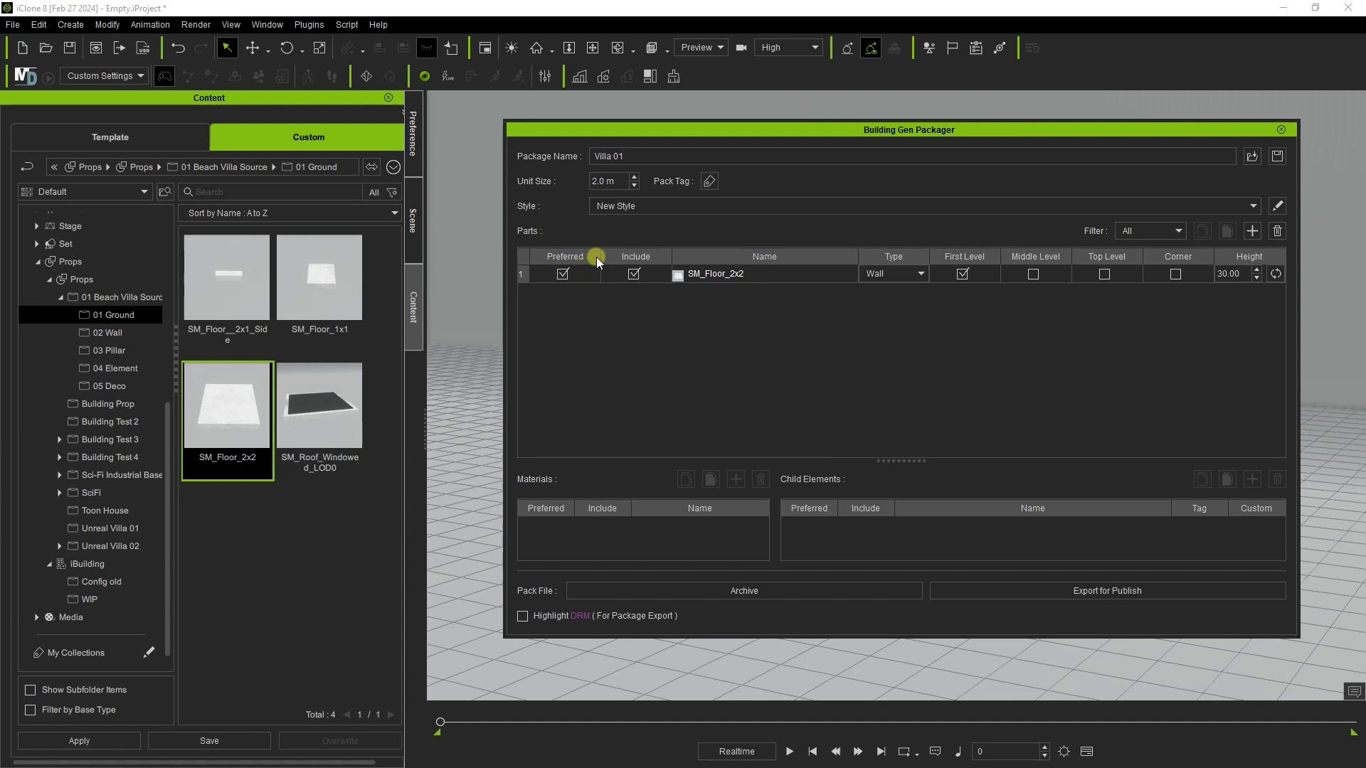
{"action": "left_click_drag", "start_coordinate": [596, 258], "coordinate": [648, 264]}
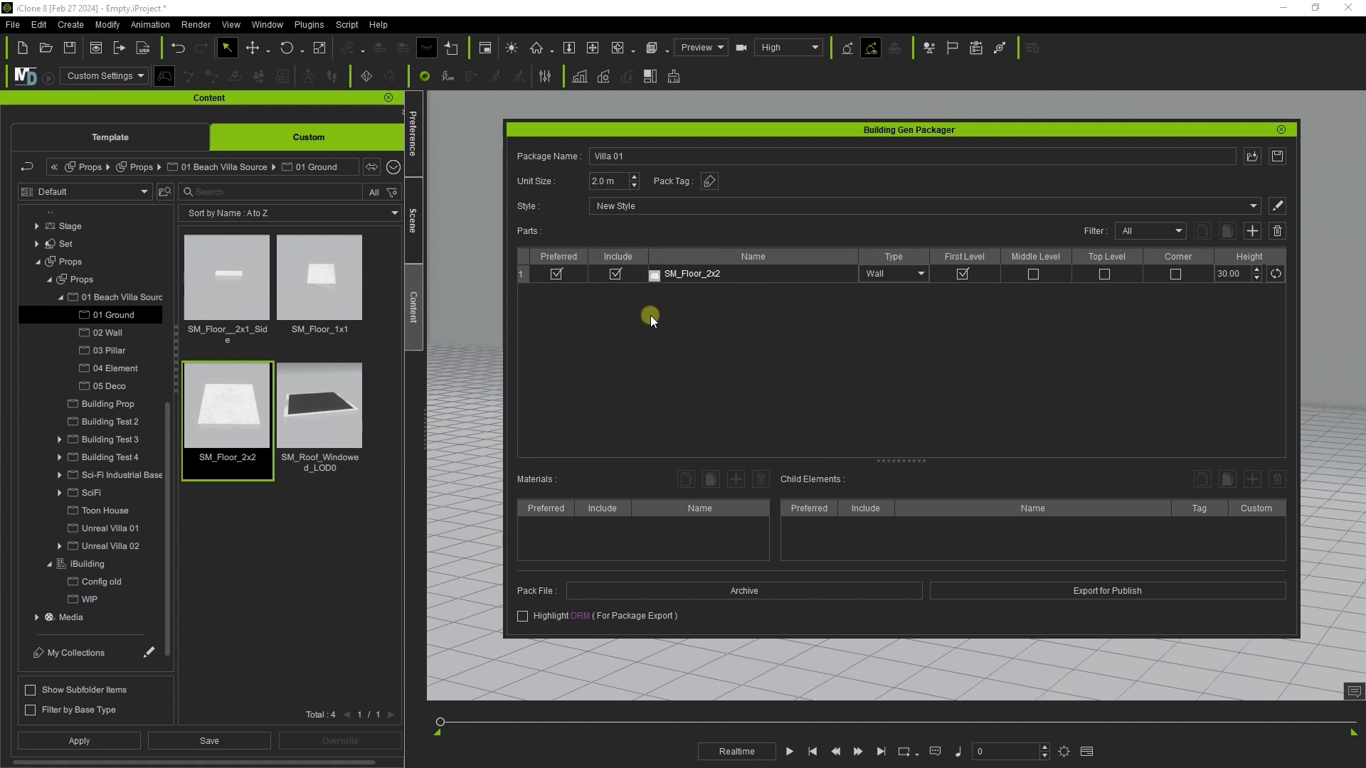
Set the SM_Floor_2x2 part's type to Floor and enable it for the middle and top levels too
{"action": "left_click", "coordinate": [914, 276]}
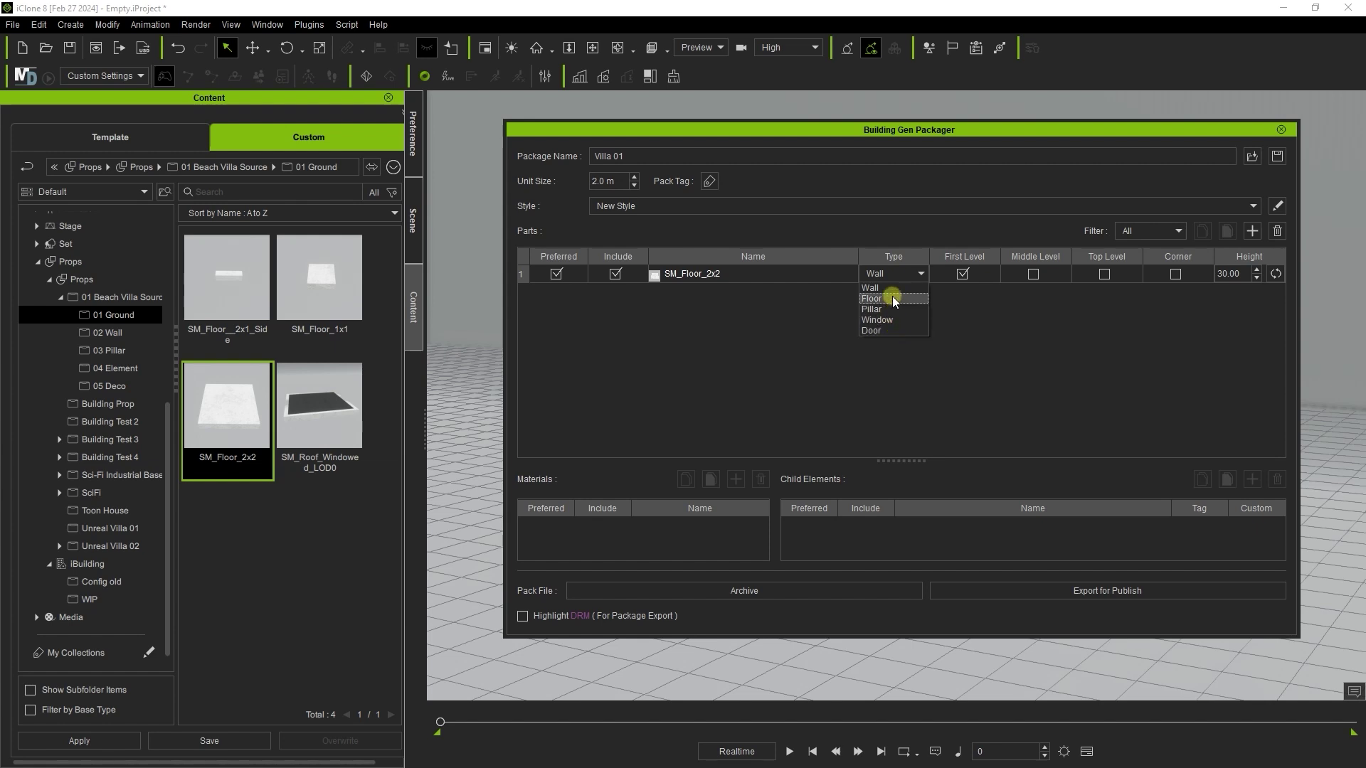
{"action": "left_click", "coordinate": [893, 299]}
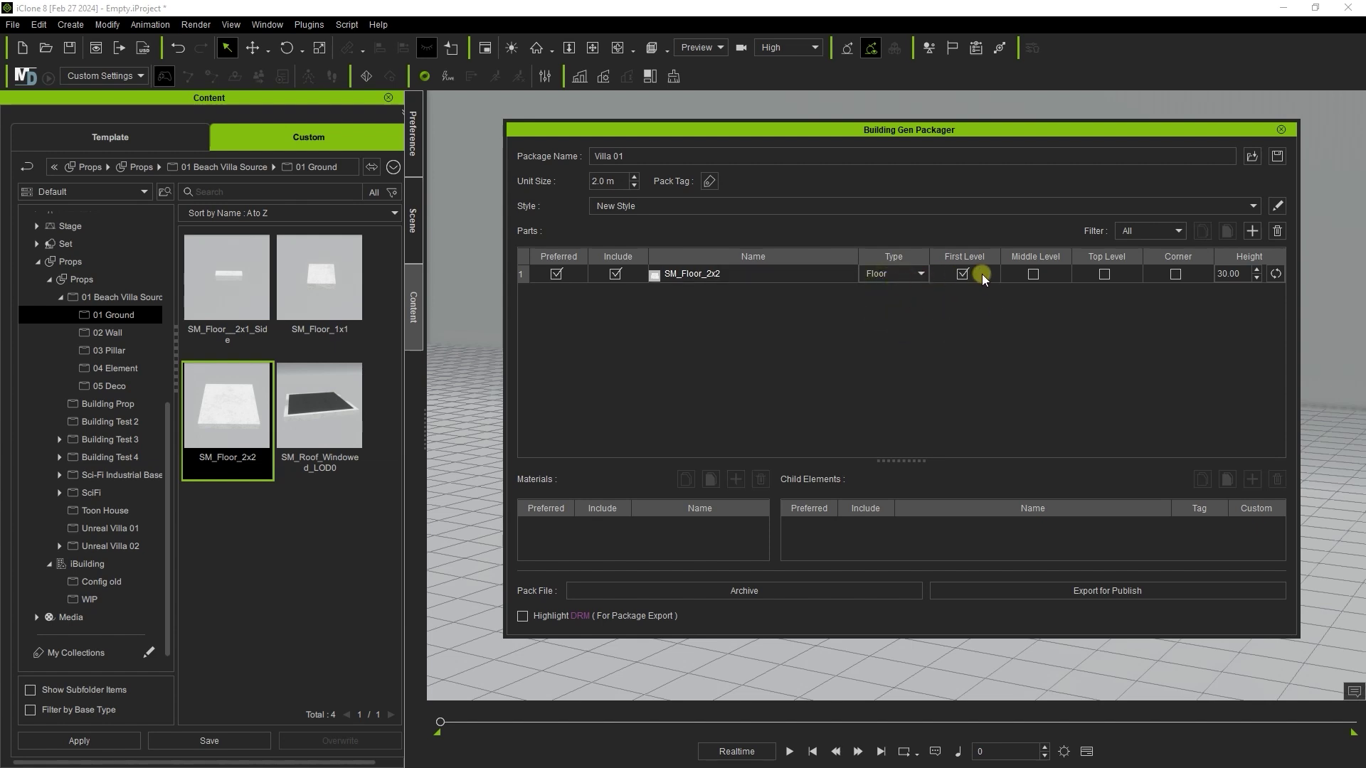
{"action": "left_click", "coordinate": [1033, 275]}
{"action": "left_click", "coordinate": [1105, 274]}
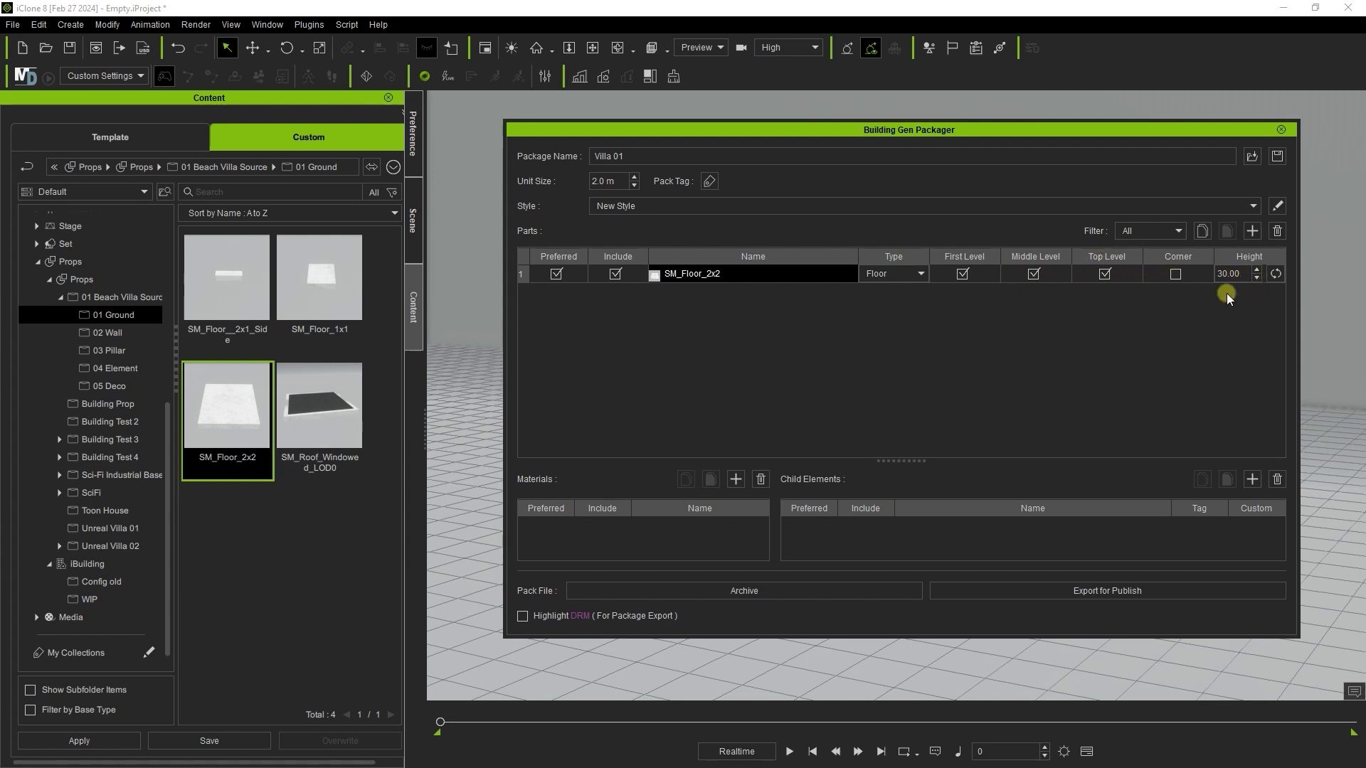
{"action": "left_click", "coordinate": [1069, 327]}
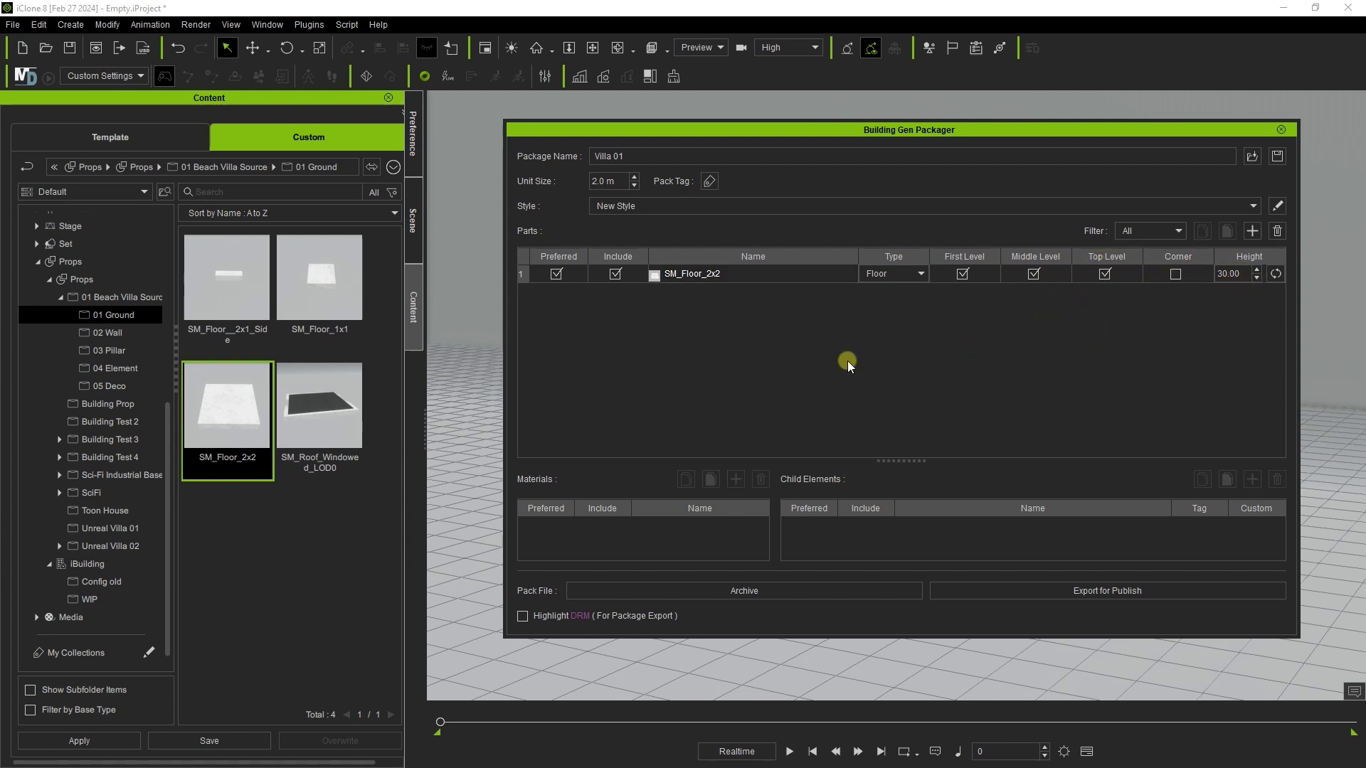
Add SM_Wall_200cm from the 02 Wall folder to the parts and enable it for the middle level as well
{"action": "left_click", "coordinate": [108, 333]}
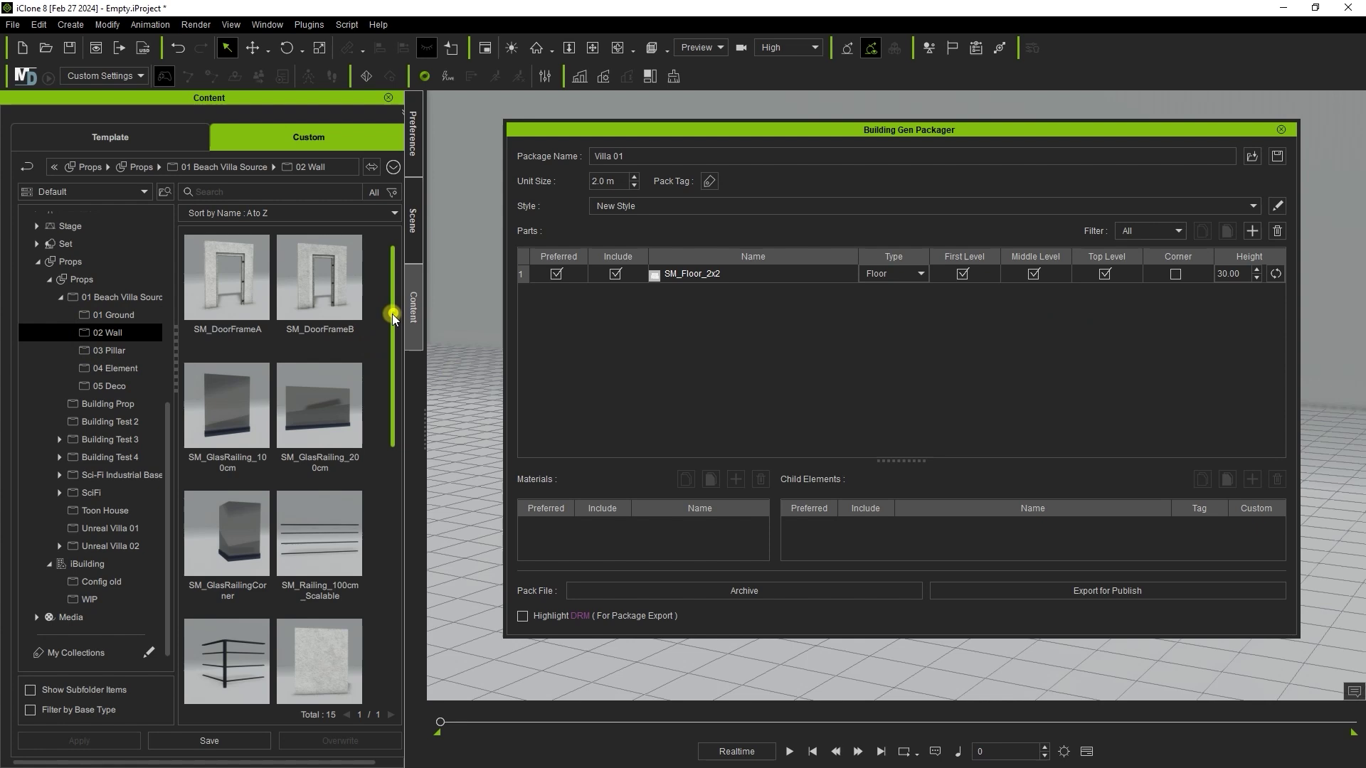
{"action": "scroll", "coordinate": [382, 416], "scroll_direction": "down", "scroll_amount": 3}
{"action": "left_click_drag", "start_coordinate": [382, 417], "coordinate": [379, 442]}
{"action": "left_click", "coordinate": [323, 391]}
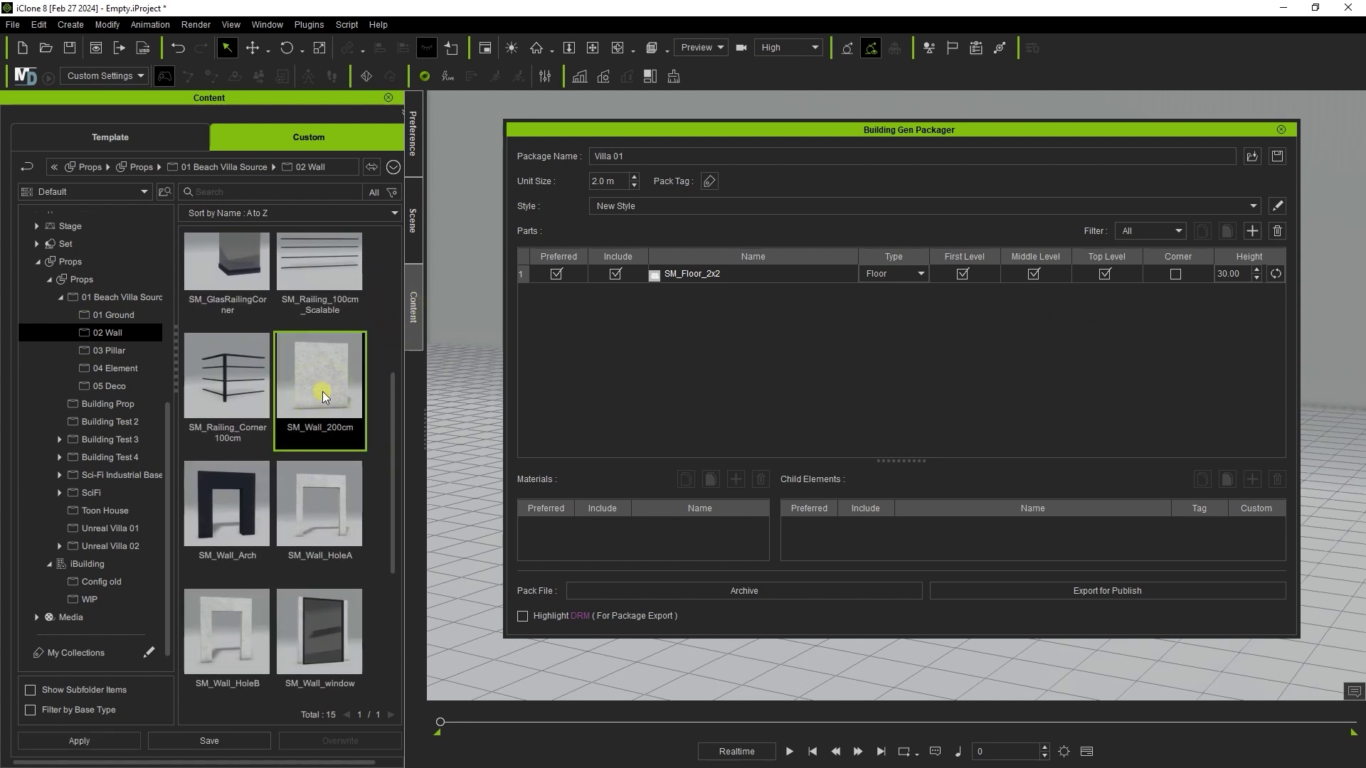
{"action": "left_click_drag", "start_coordinate": [311, 374], "coordinate": [747, 344]}
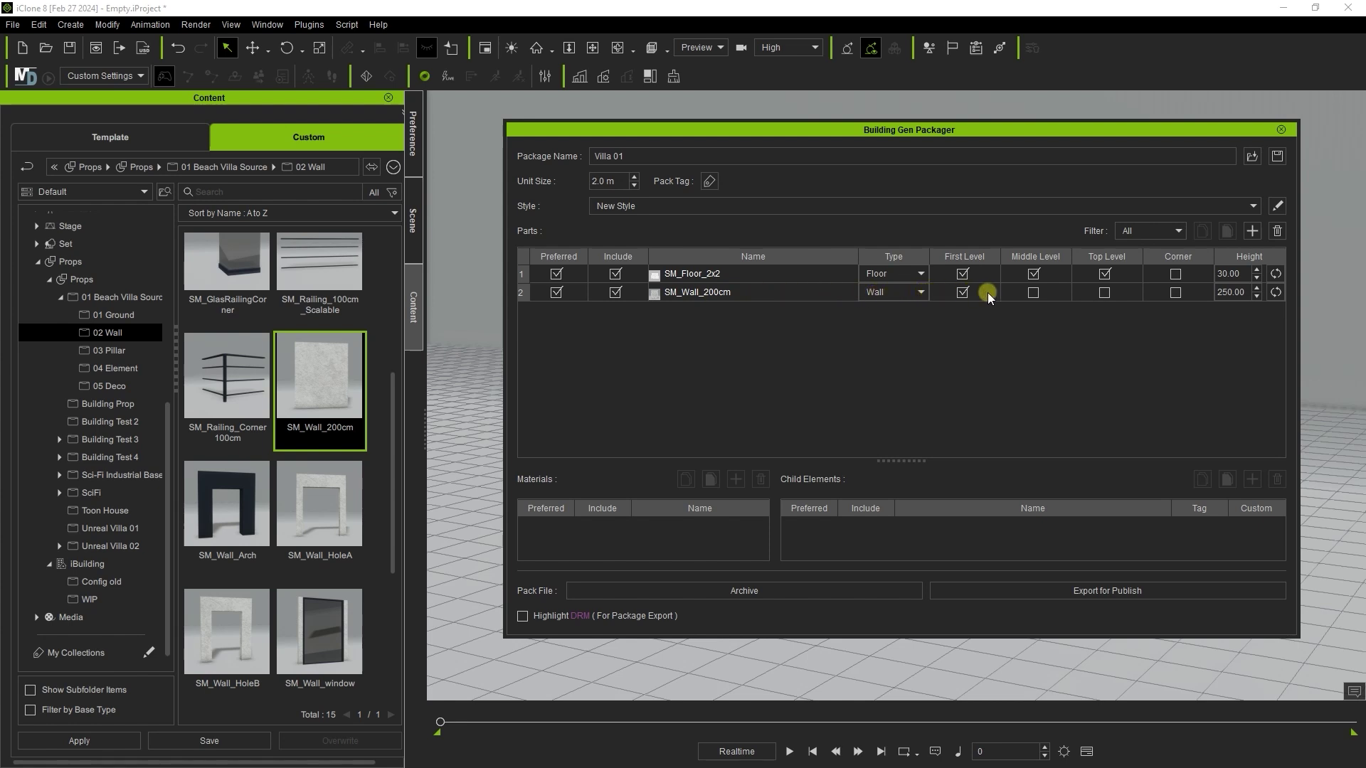
{"action": "left_click", "coordinate": [1033, 293]}
Add SM_Railing_100cm_Scalable to the parts and assign it to the top level only
{"action": "left_click", "coordinate": [323, 280]}
{"action": "scroll", "coordinate": [393, 391], "scroll_direction": "up", "scroll_amount": 2}
{"action": "left_click_drag", "start_coordinate": [309, 385], "coordinate": [739, 339]}
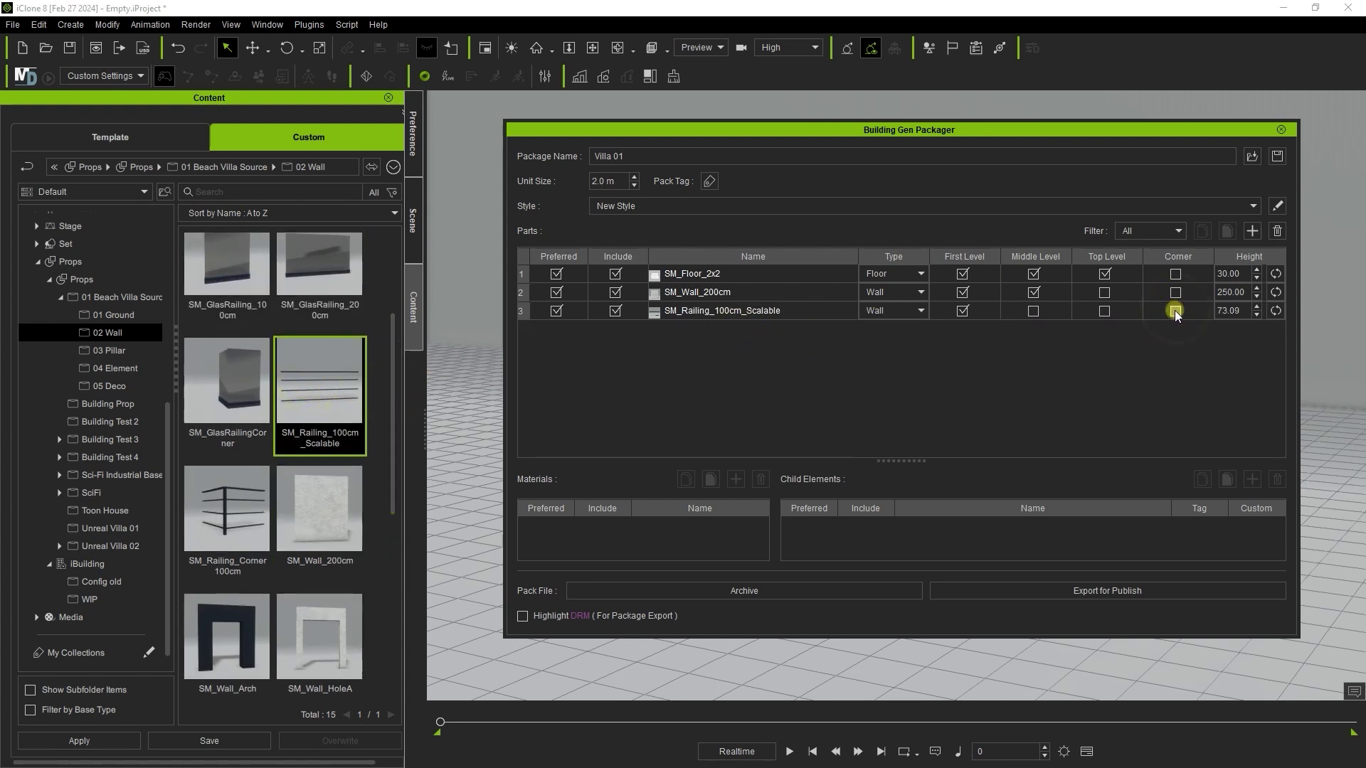
{"action": "left_click", "coordinate": [1106, 311]}
{"action": "left_click", "coordinate": [963, 310]}
Save the package as the Villa 01 building config file and close the packager
{"action": "left_click", "coordinate": [1277, 156]}
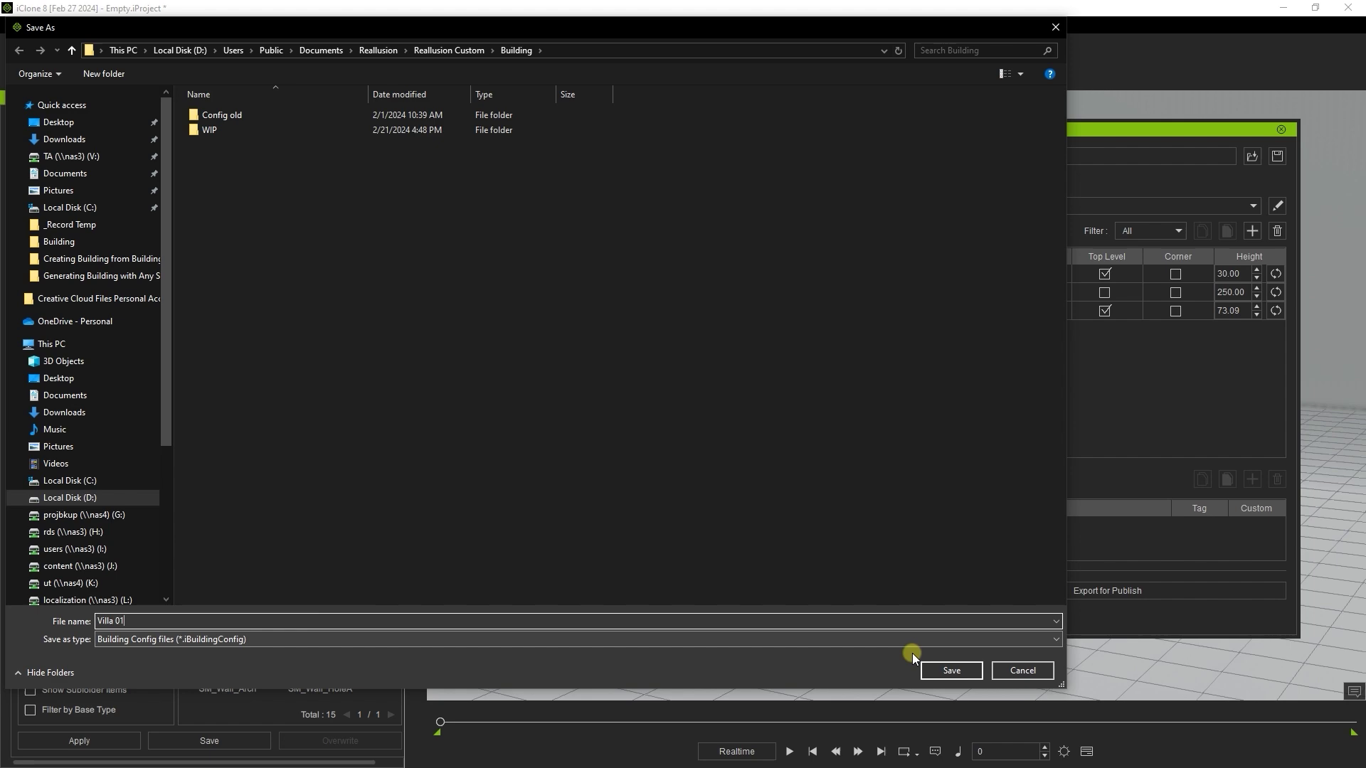
{"action": "left_click", "coordinate": [938, 668]}
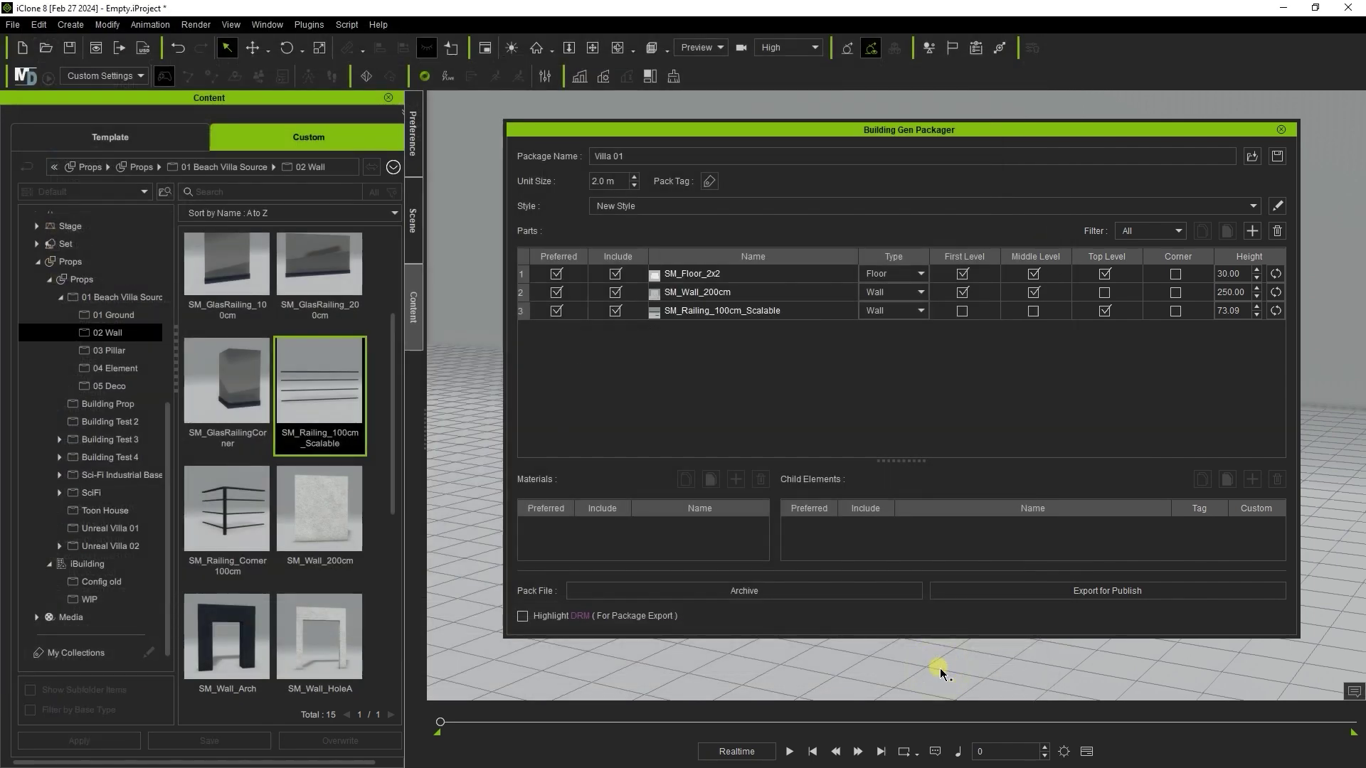
{"action": "left_click", "coordinate": [1283, 132]}
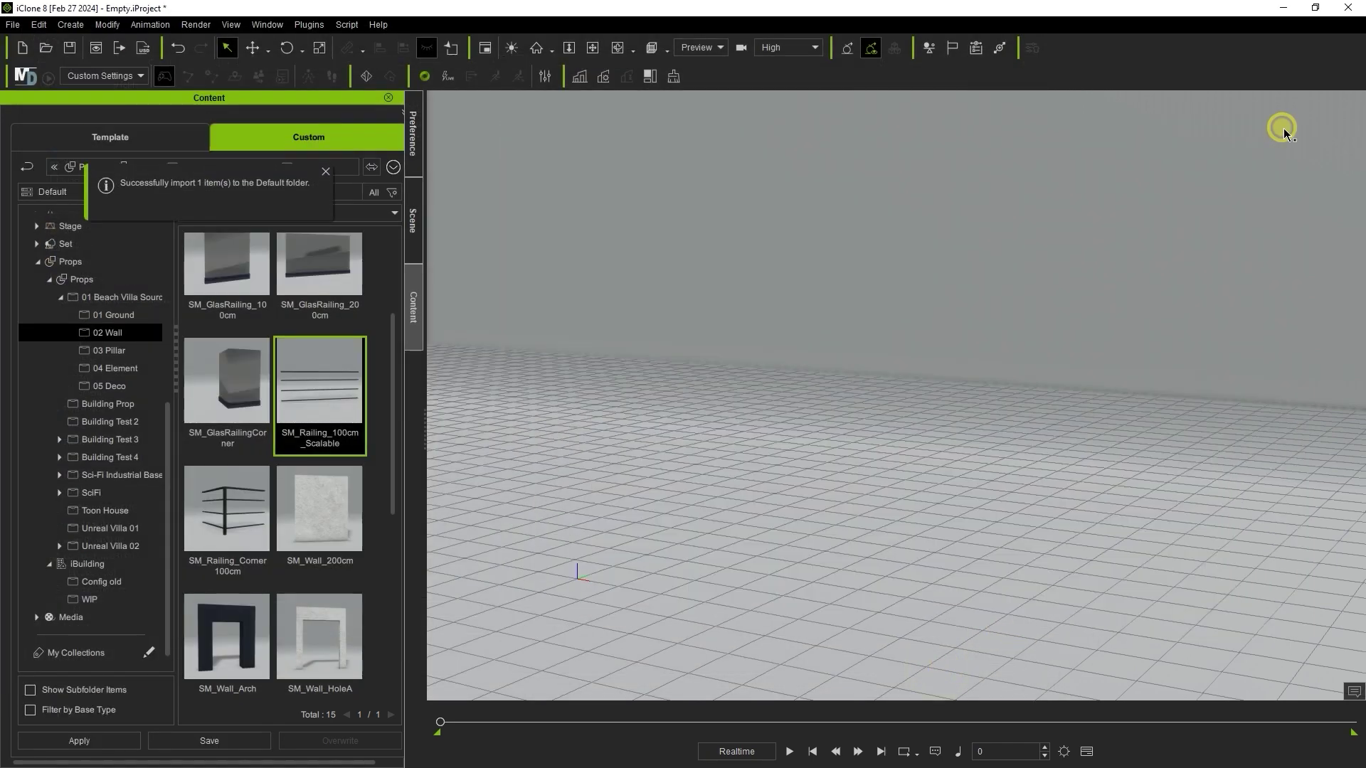
Load the Villa 01 config from the iBuilding folder and build a new building from it
{"action": "left_click", "coordinate": [87, 564]}
{"action": "double_click", "coordinate": [222, 412]}
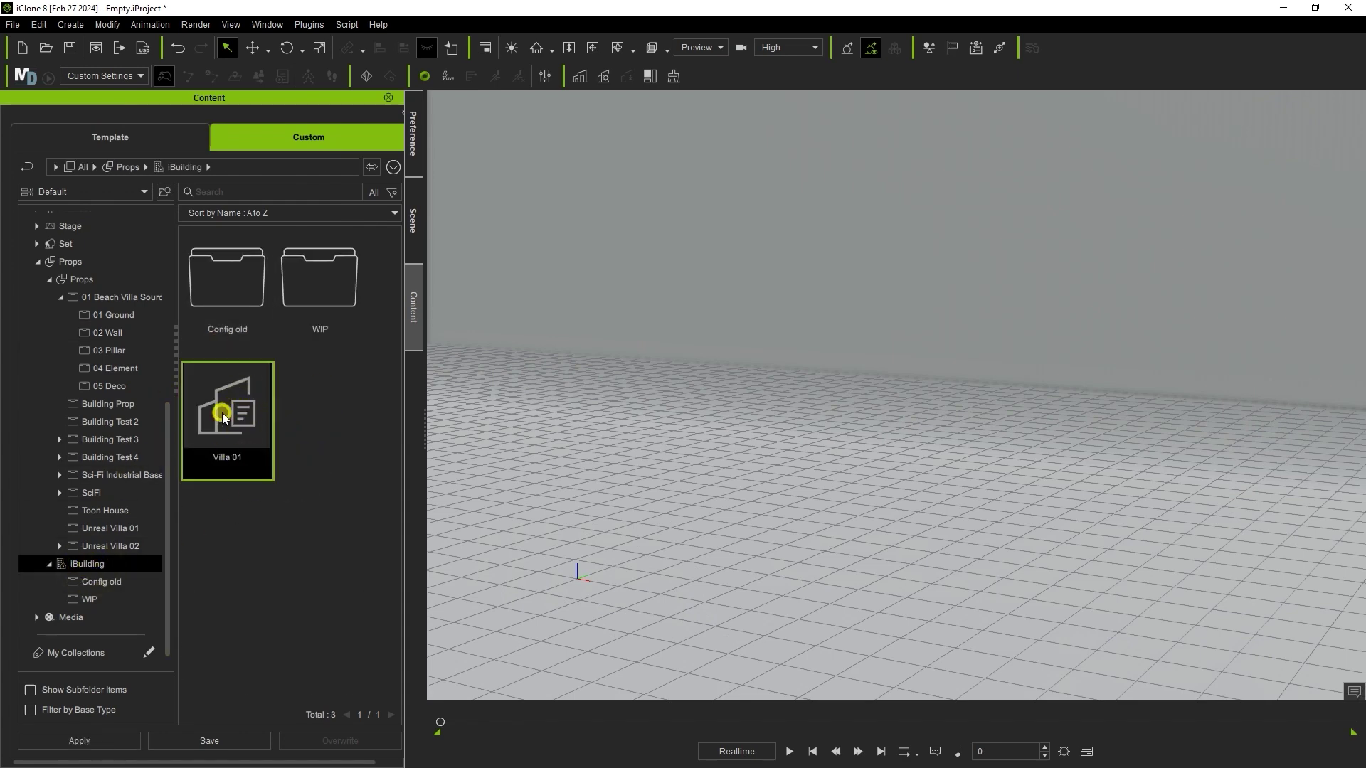
{"action": "left_click_drag", "start_coordinate": [217, 163], "coordinate": [315, 172]}
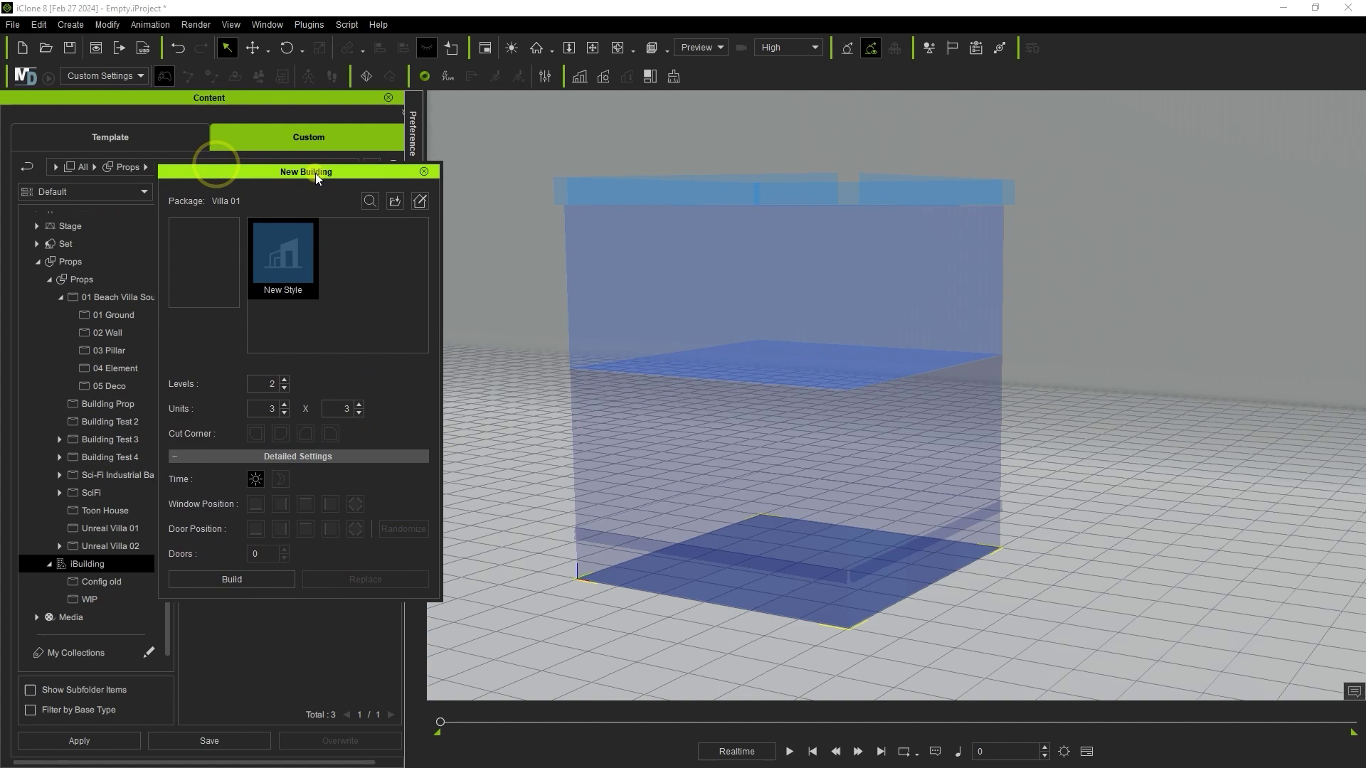
{"action": "left_click", "coordinate": [234, 589]}
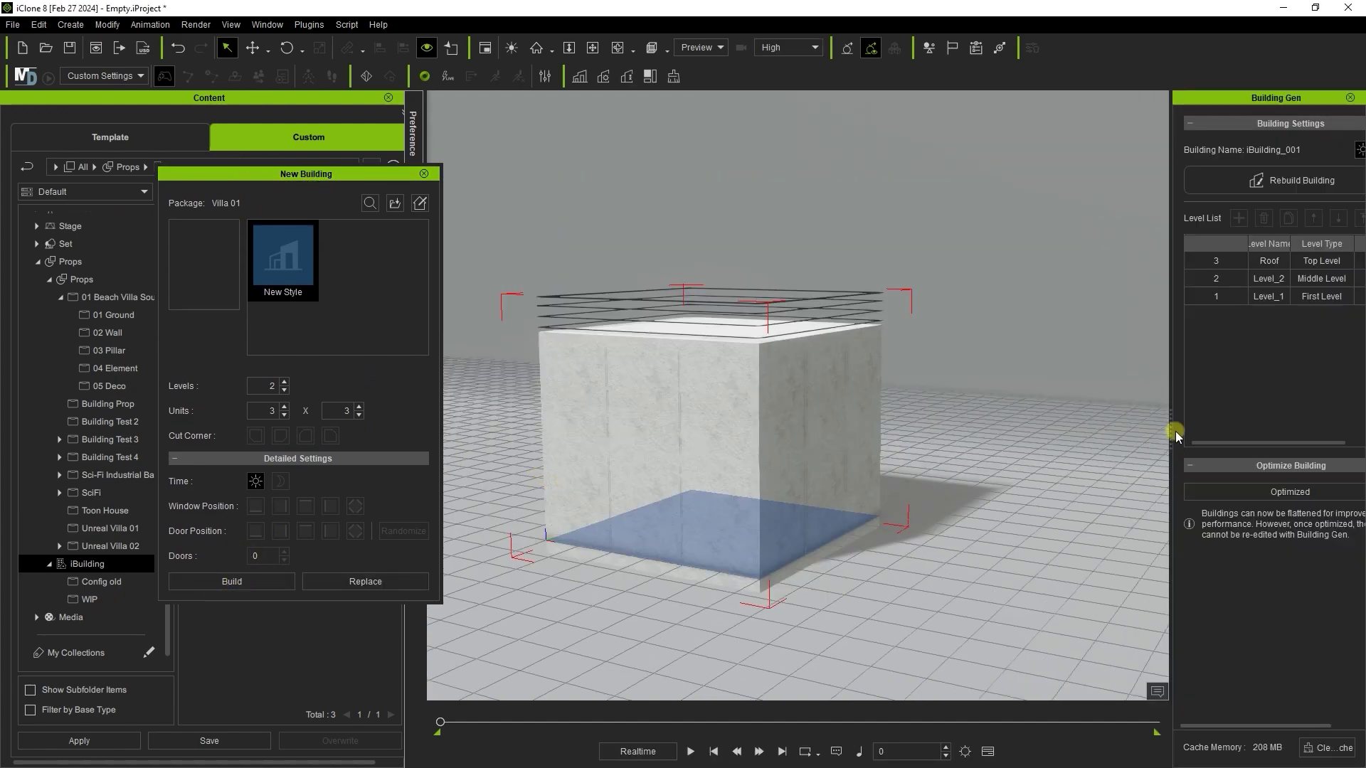
Delete the two upper-level wall panels that meet at the building's near corner
{"action": "right_click_drag", "start_coordinate": [905, 429], "coordinate": [795, 407]}
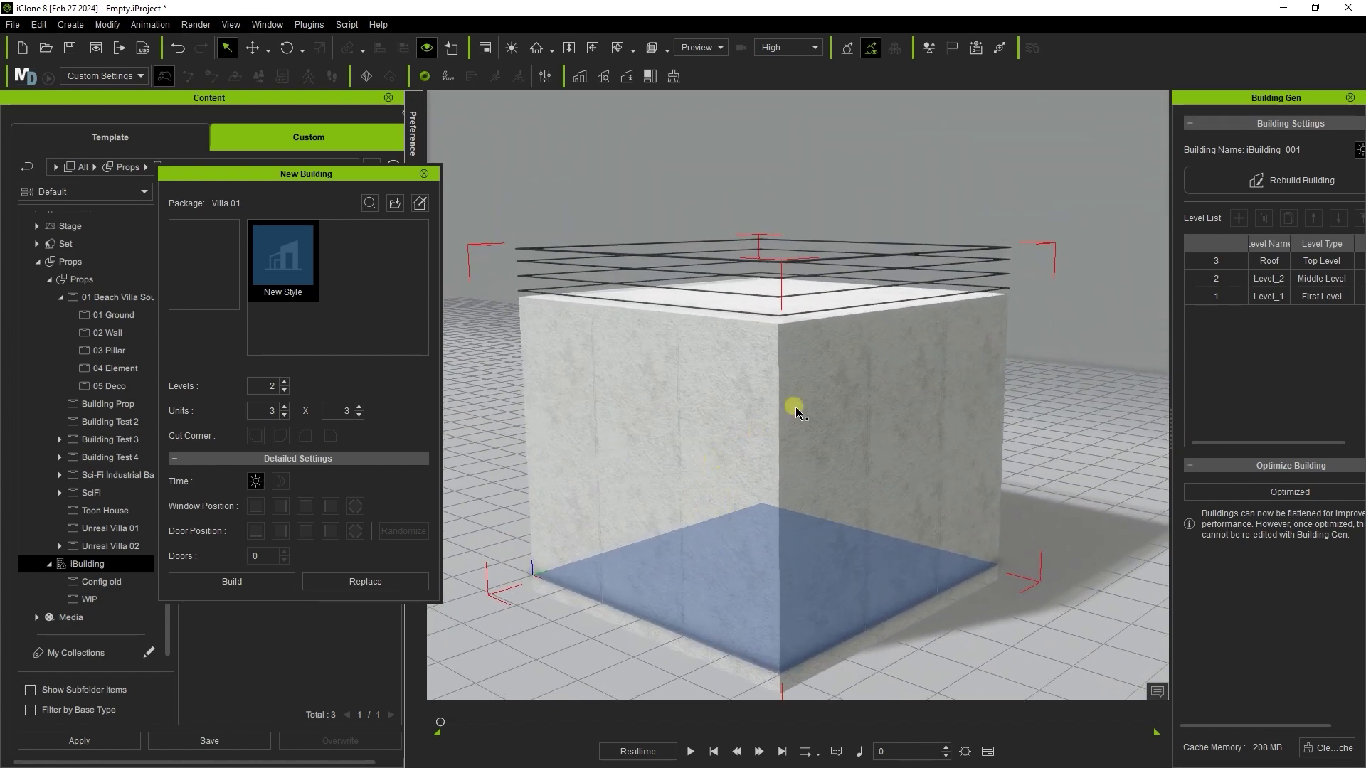
{"action": "left_click", "coordinate": [814, 394]}
{"action": "key", "text": "Delete"}
{"action": "left_click", "coordinate": [741, 418]}
{"action": "key", "text": "Delete"}
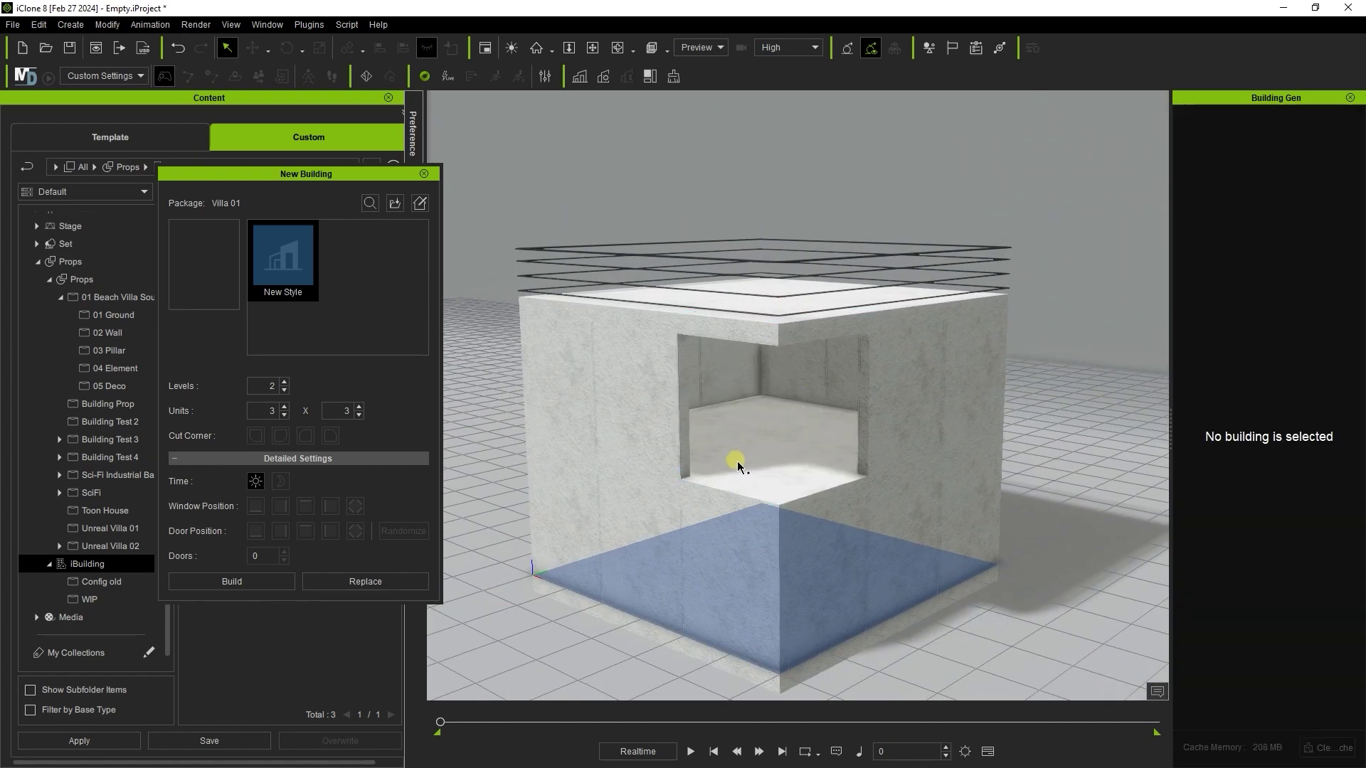
{"action": "right_click_drag", "start_coordinate": [737, 461], "coordinate": [794, 471]}
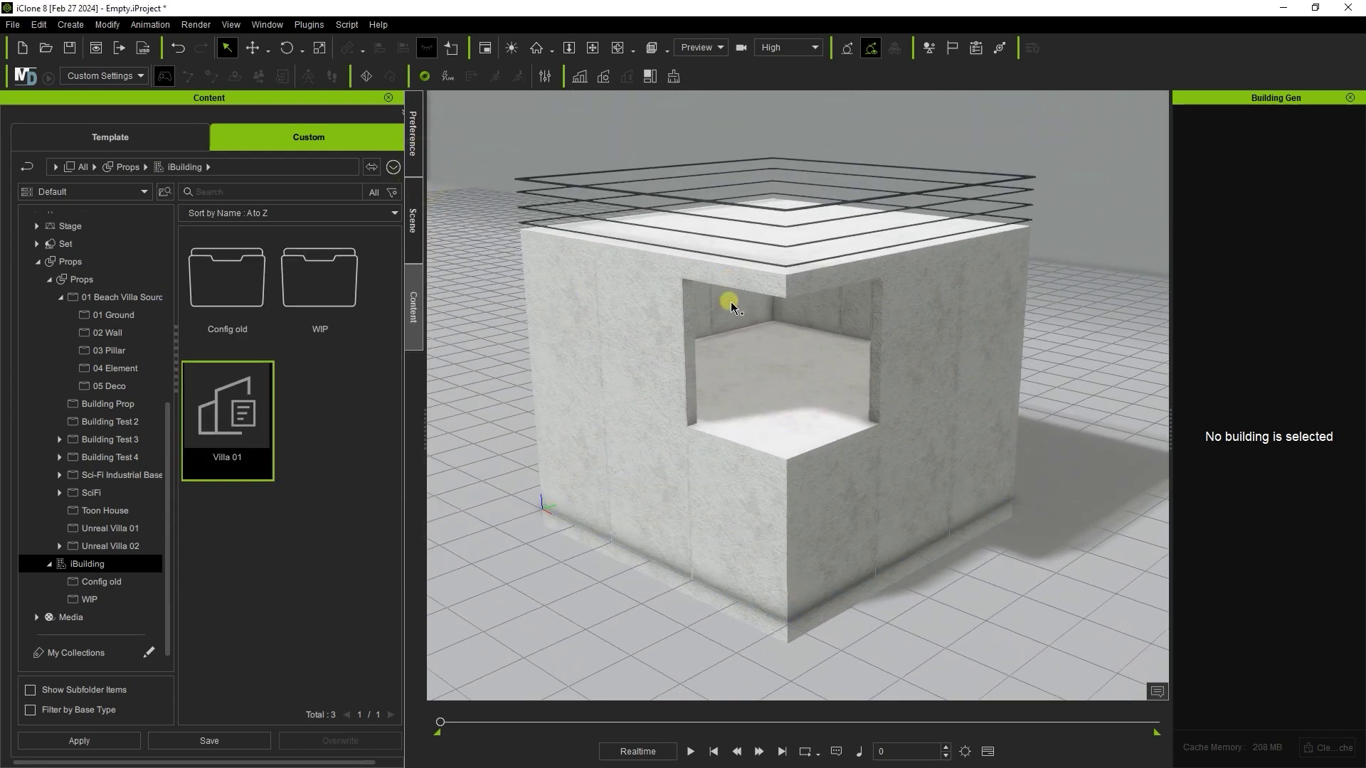
{"action": "left_click", "coordinate": [805, 268]}
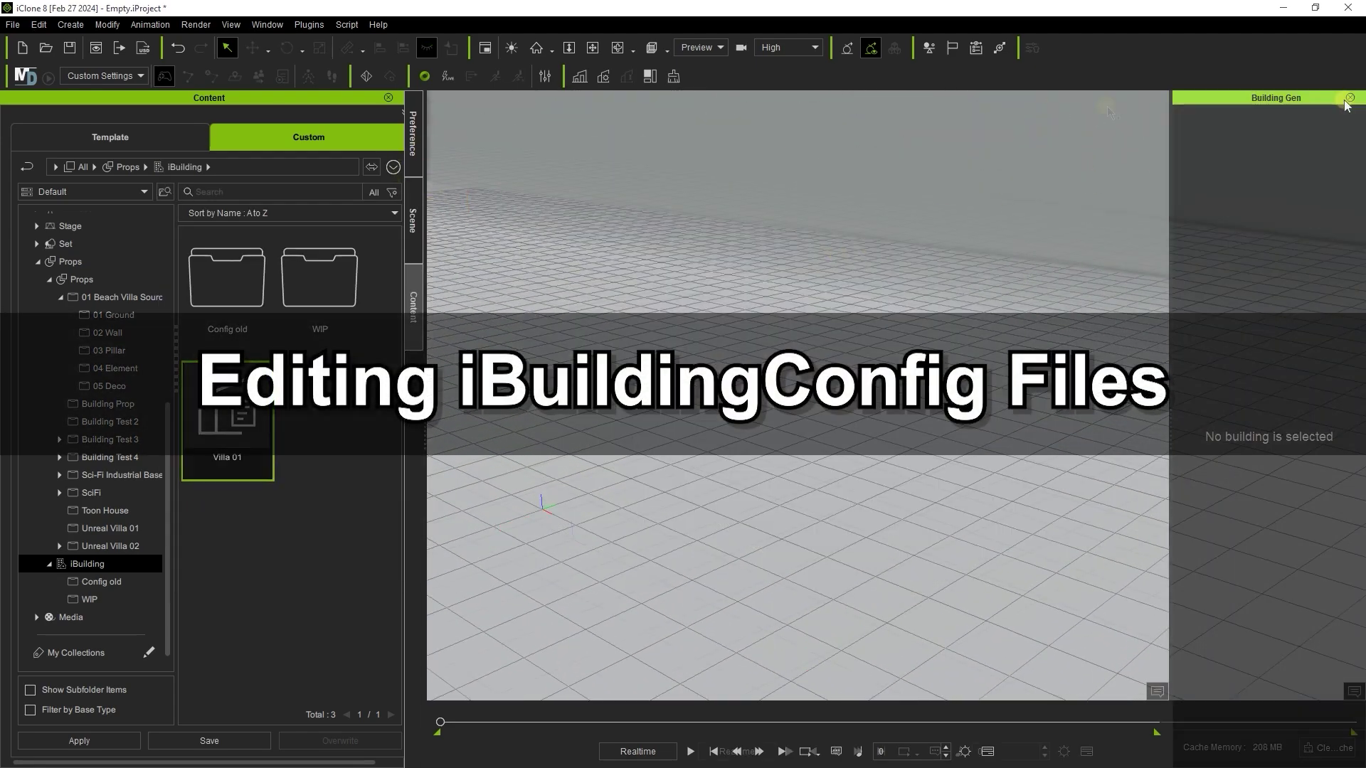
Open Villa 01.iBuildingConfig in the Building Gen Packager for editing
{"action": "left_click", "coordinate": [791, 79]}
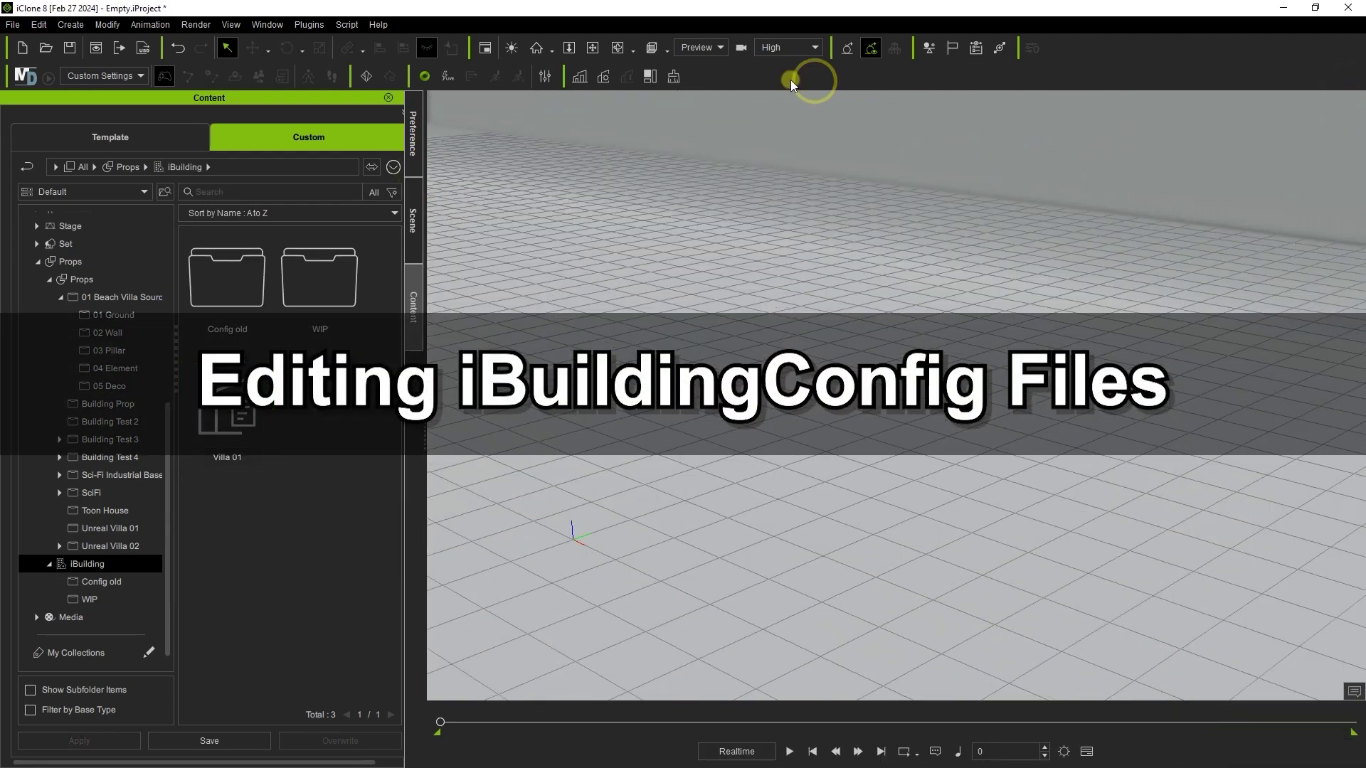
{"action": "left_click", "coordinate": [650, 78]}
{"action": "left_click", "coordinate": [1255, 153]}
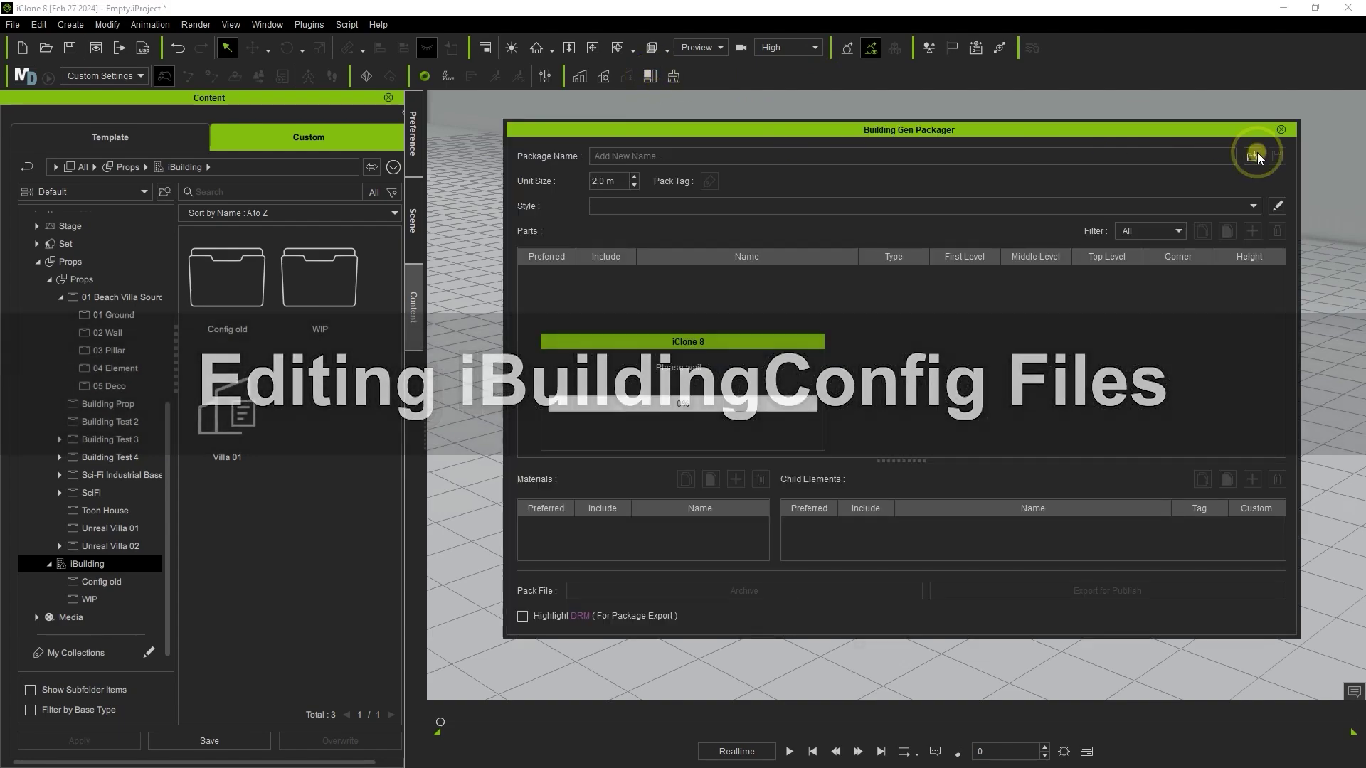
{"action": "left_click", "coordinate": [238, 144]}
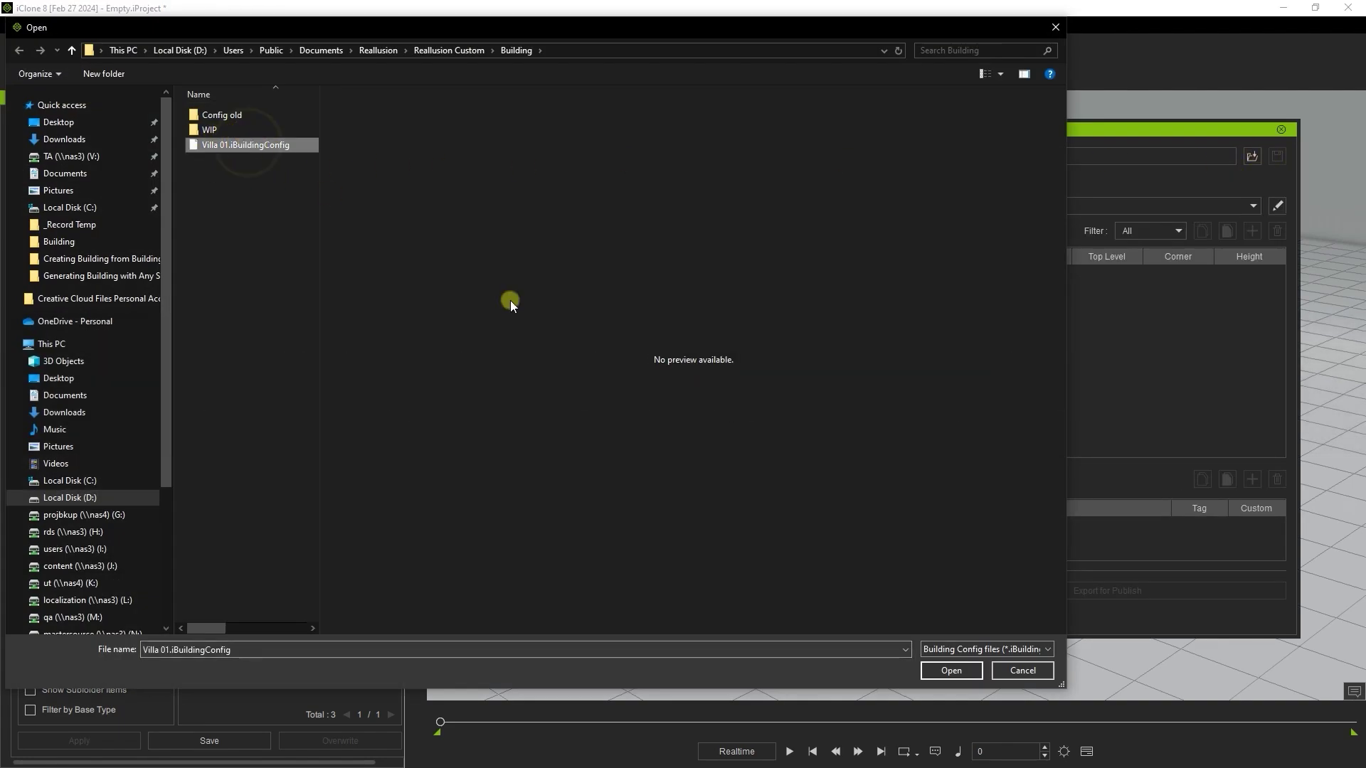
{"action": "left_click", "coordinate": [951, 670]}
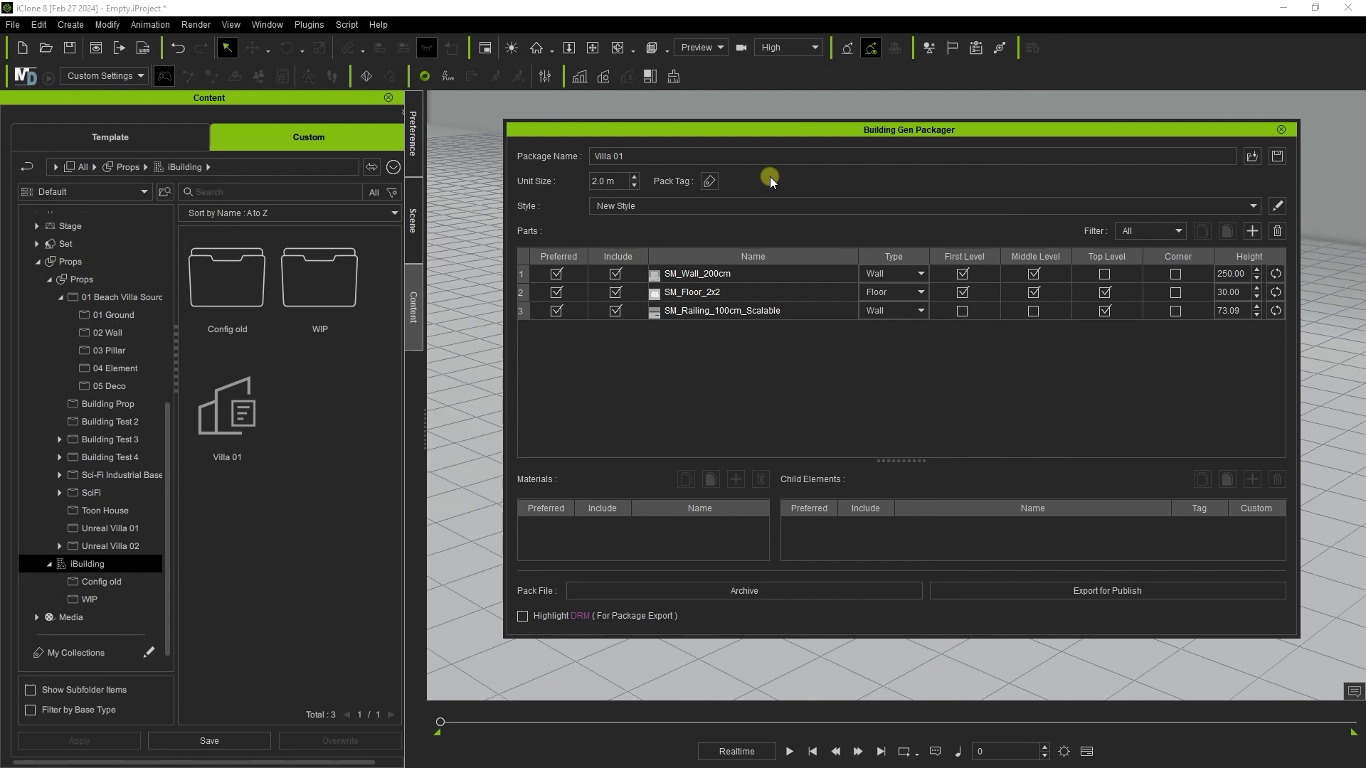
Add SM_Wall_window from the 02 Wall folder to the package as a Window part and include it on the middle level
{"action": "left_click_drag", "start_coordinate": [394, 313], "coordinate": [394, 352]}
{"action": "left_click_drag", "start_coordinate": [394, 353], "coordinate": [400, 505]}
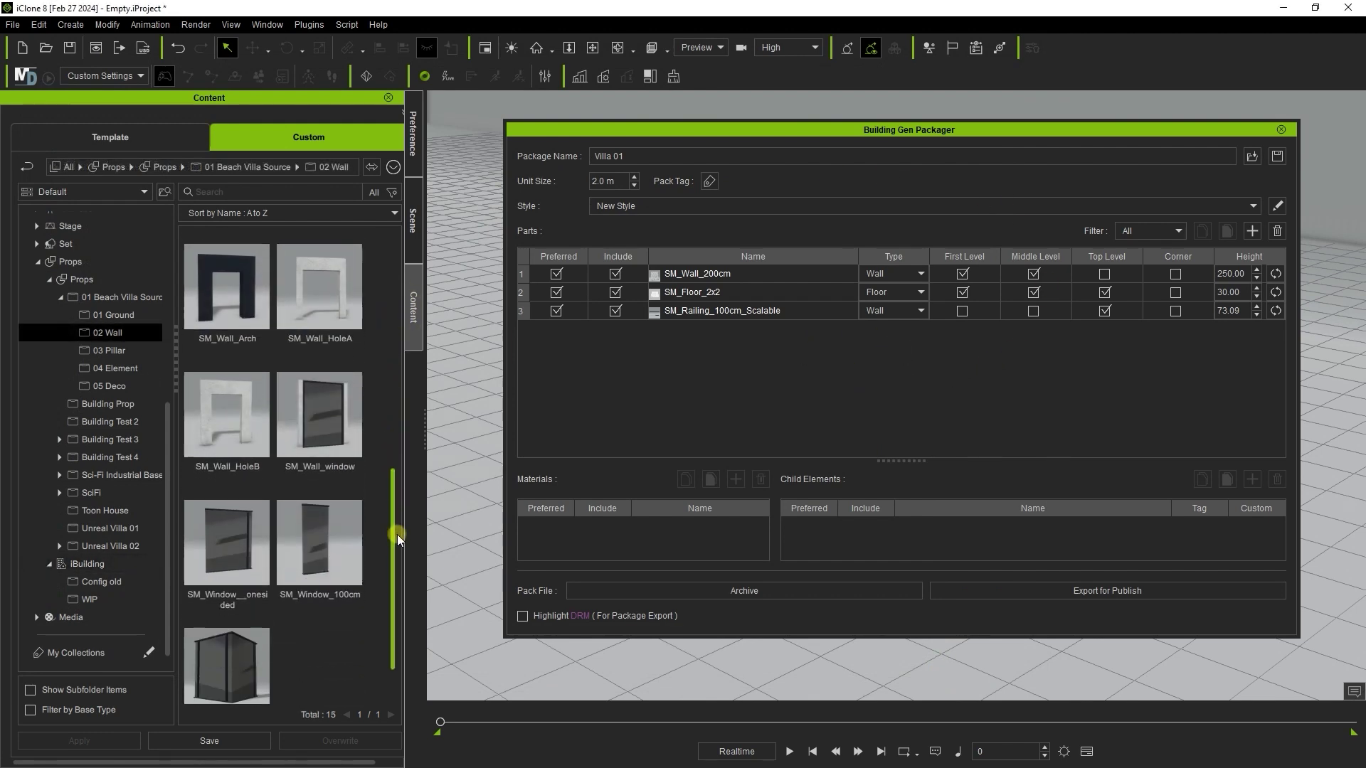
{"action": "left_click", "coordinate": [347, 492]}
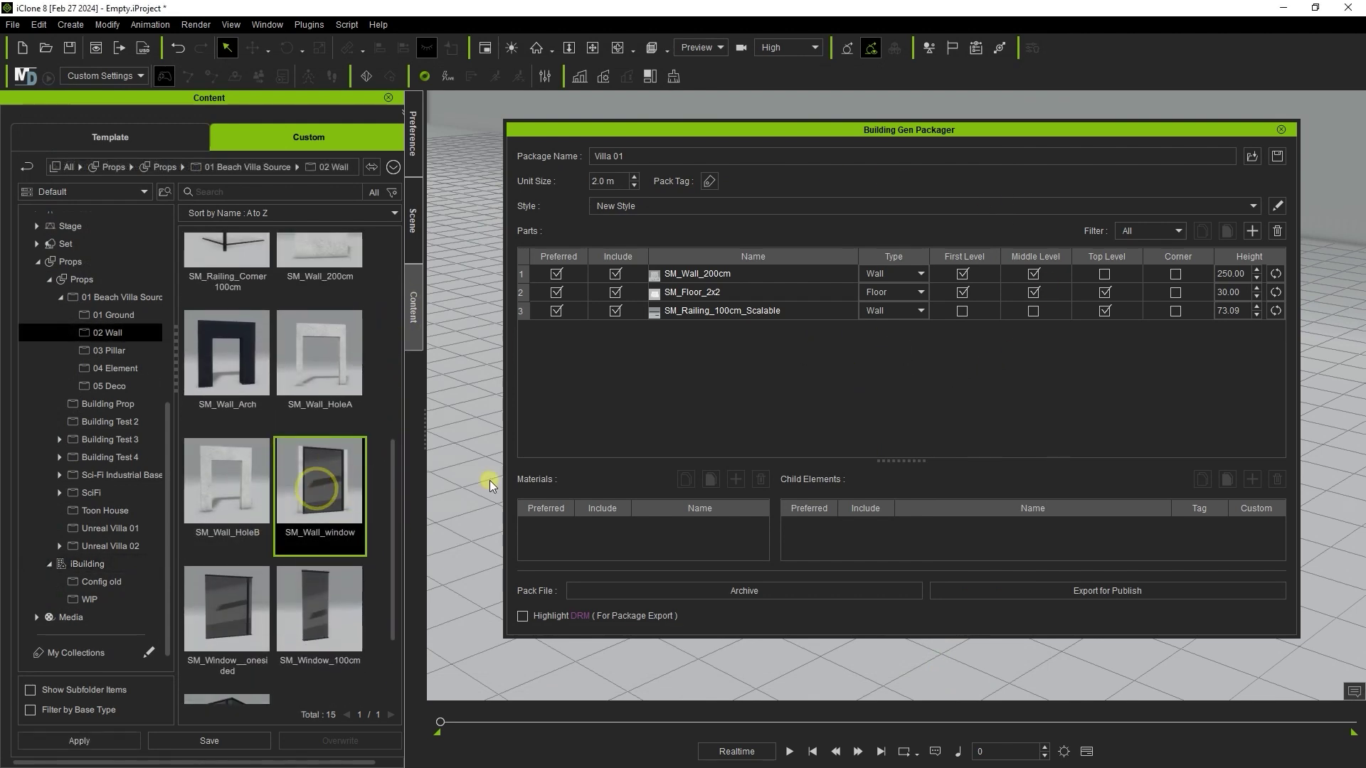
{"action": "left_click_drag", "start_coordinate": [490, 480], "coordinate": [745, 386]}
{"action": "left_click", "coordinate": [706, 333]}
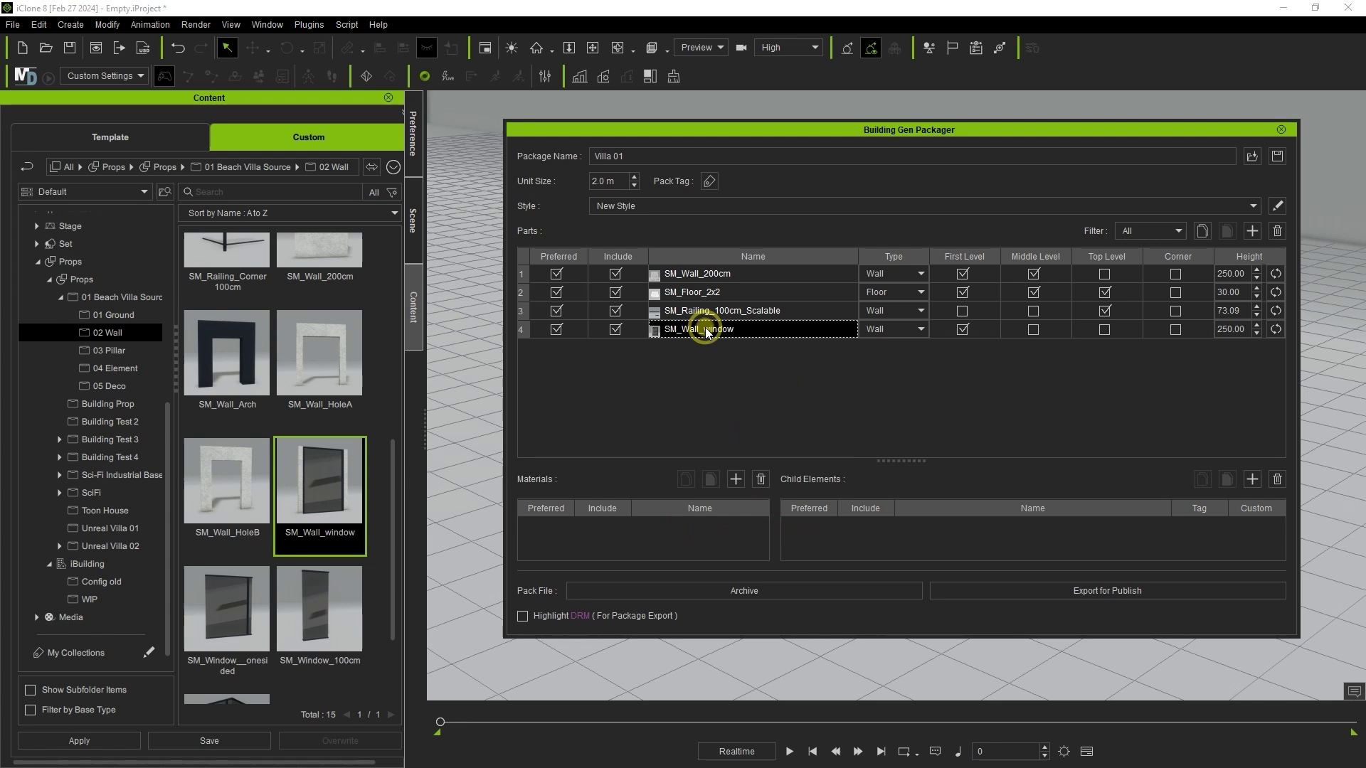
{"action": "left_click", "coordinate": [896, 330]}
{"action": "left_click", "coordinate": [880, 377]}
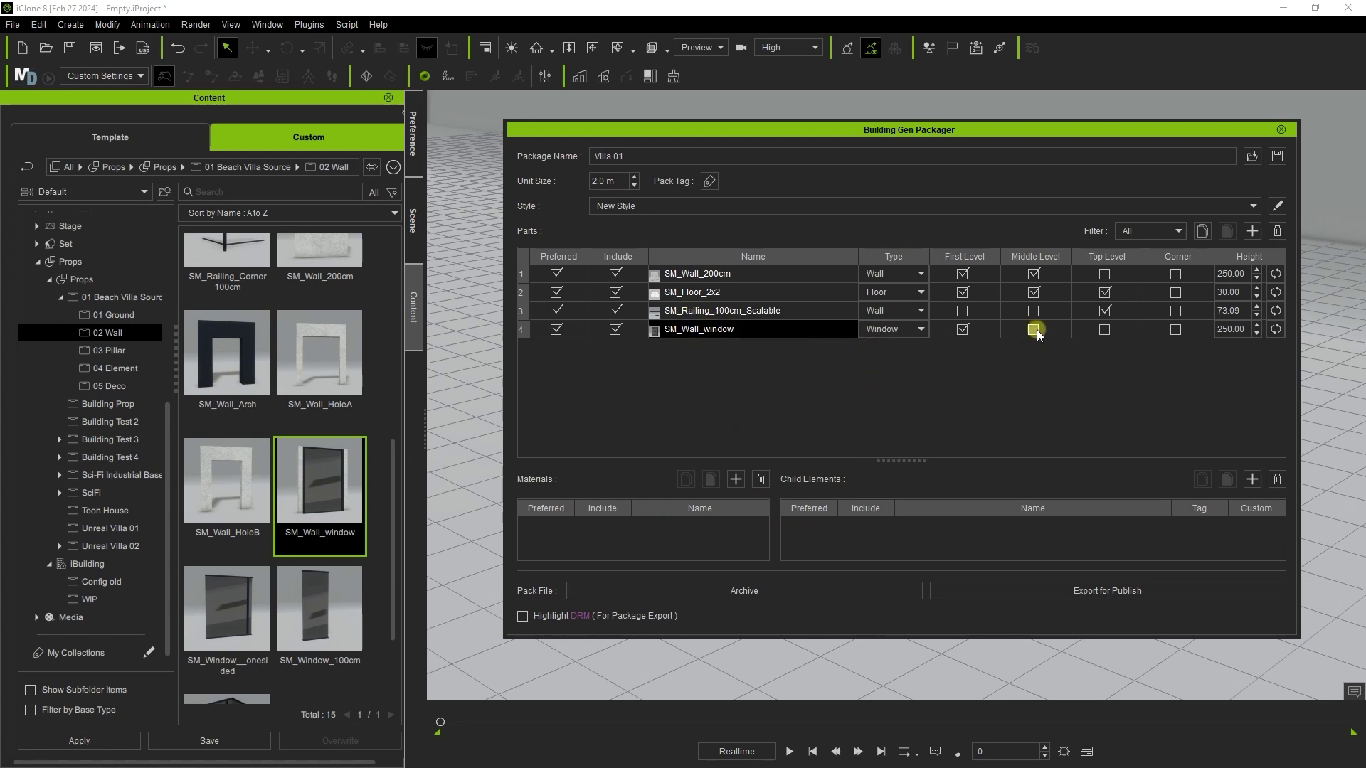
{"action": "left_click", "coordinate": [1033, 329]}
{"action": "left_click", "coordinate": [1038, 366]}
Add SM_Wall_window to the package a second time as a Window part, enabled for corners and the middle level
{"action": "left_click_drag", "start_coordinate": [387, 503], "coordinate": [779, 357]}
{"action": "left_click", "coordinate": [894, 349]}
{"action": "left_click", "coordinate": [889, 394]}
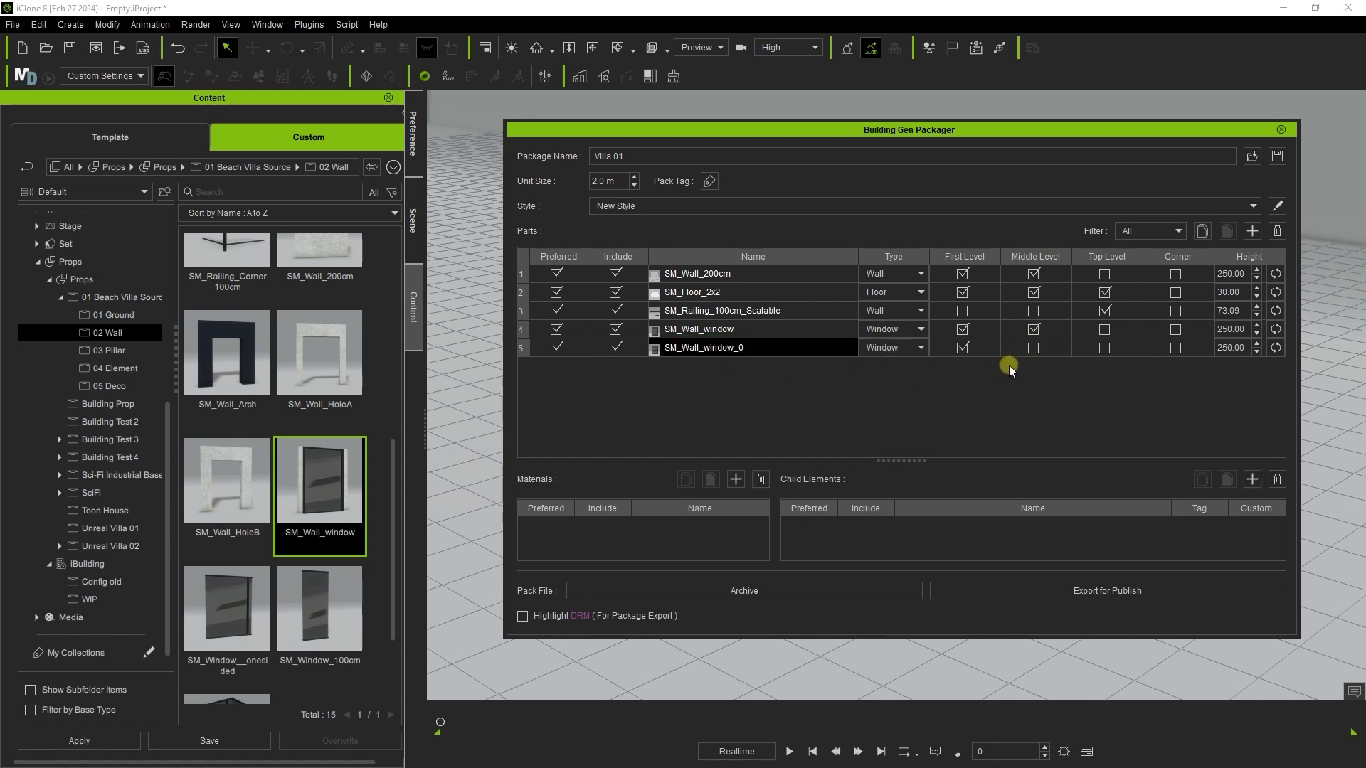
{"action": "left_click", "coordinate": [1175, 347]}
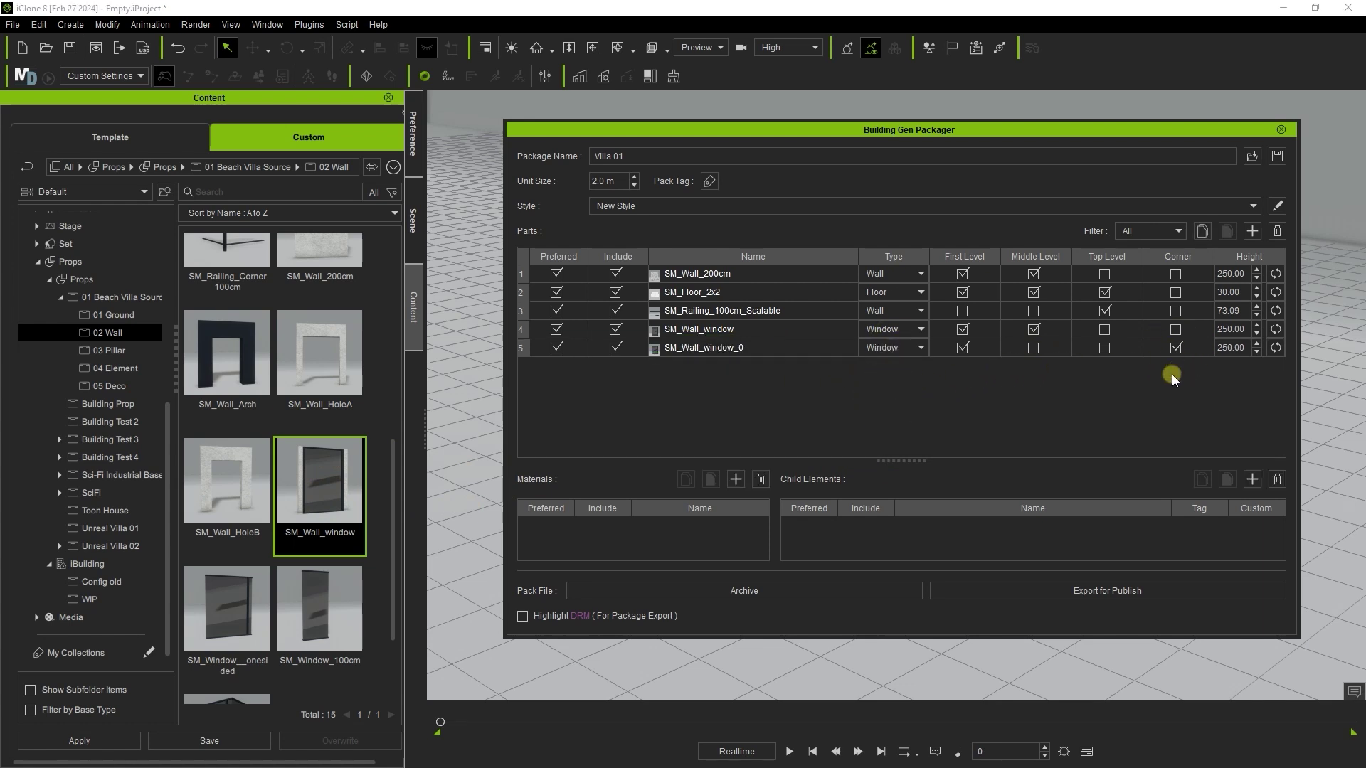
{"action": "left_click", "coordinate": [1033, 348]}
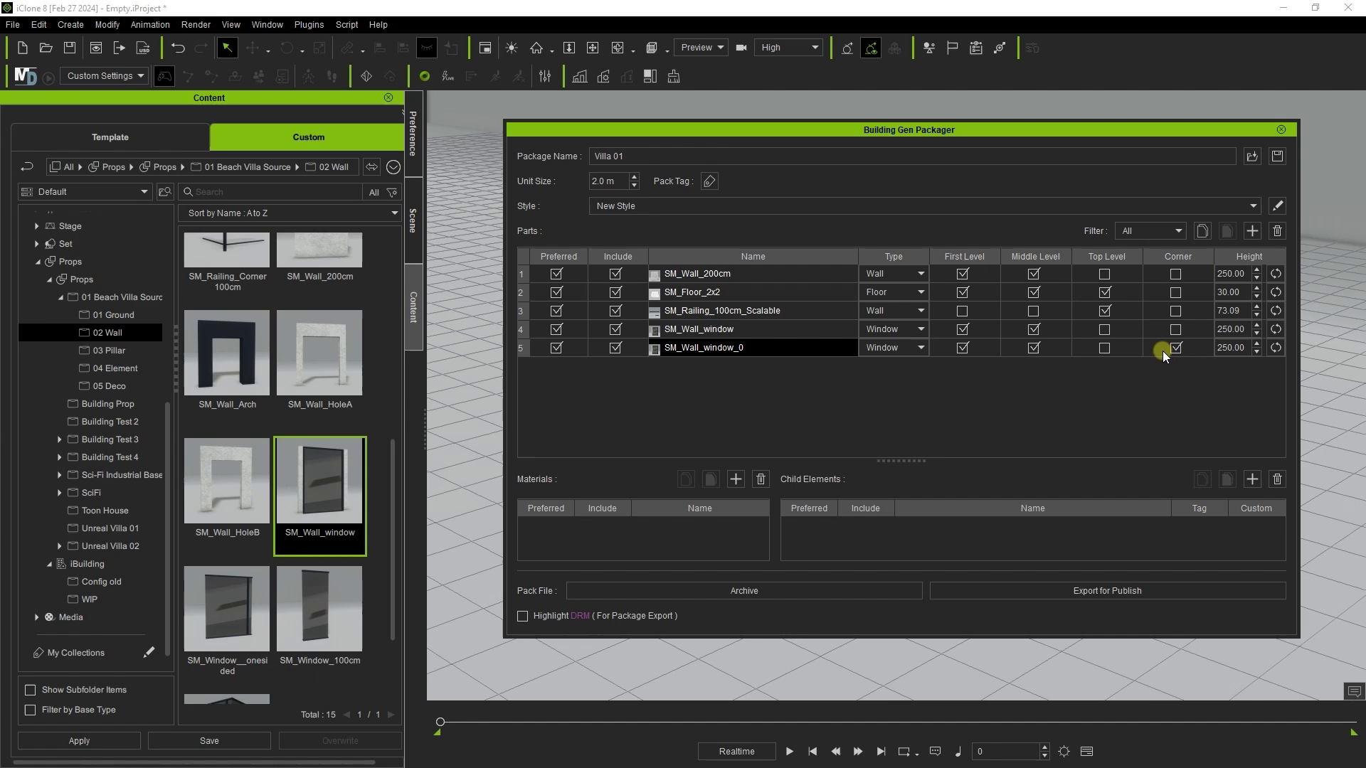
Save the package over the existing Villa 01.iBuildingConfig file, close the packager and return to the iBuilding folder
{"action": "left_click", "coordinate": [1275, 157]}
{"action": "left_click", "coordinate": [228, 144]}
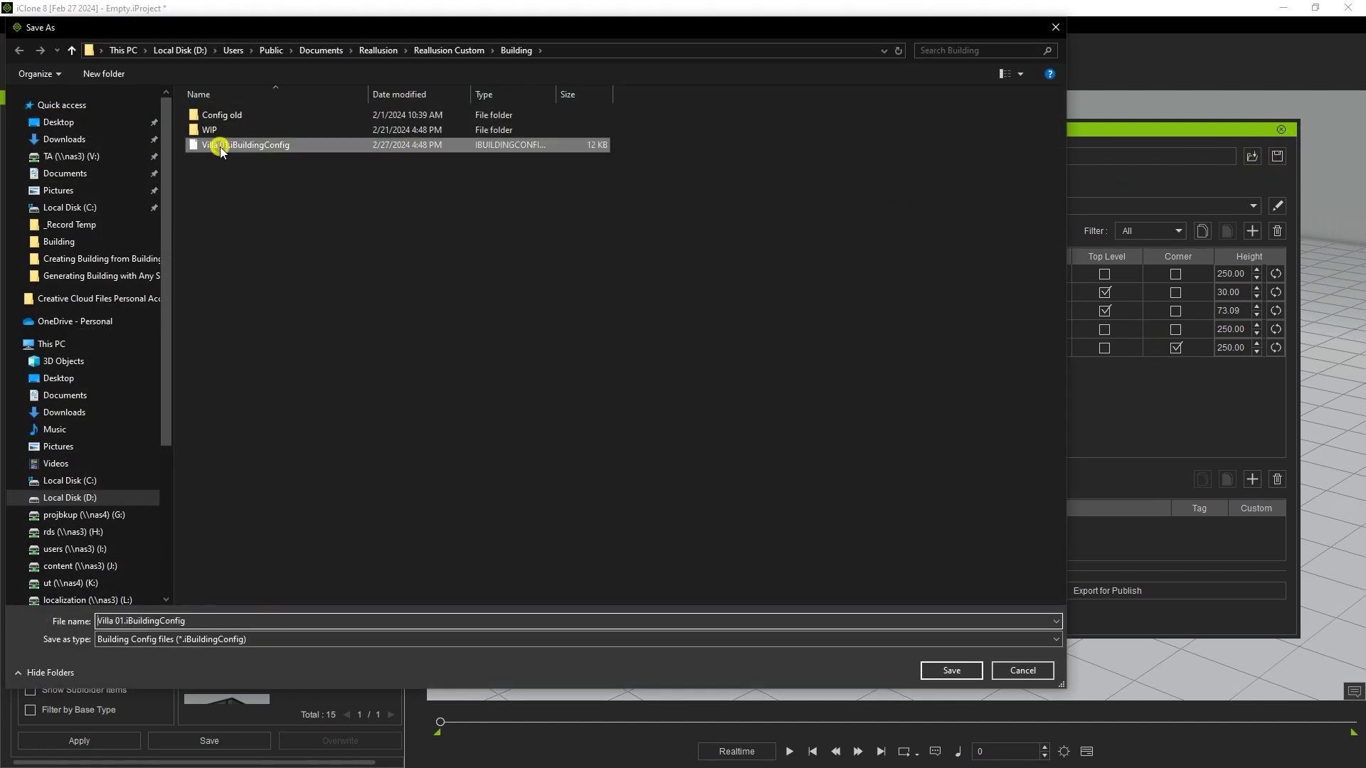
{"action": "left_click", "coordinate": [946, 673]}
{"action": "left_click", "coordinate": [713, 390]}
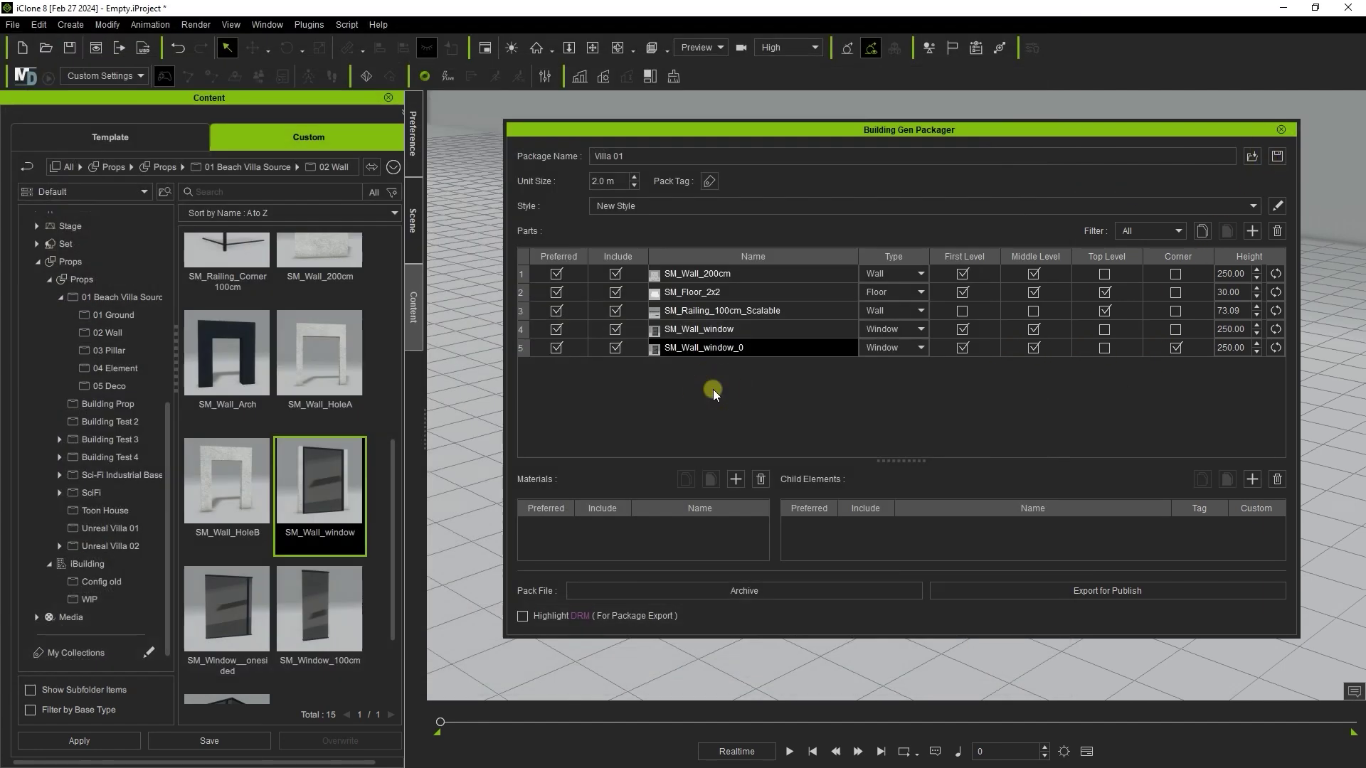
{"action": "left_click", "coordinate": [85, 563]}
{"action": "left_click", "coordinate": [1280, 130]}
Load the Villa 01 config and build a new building with windows on its two near sides
{"action": "double_click", "coordinate": [222, 424]}
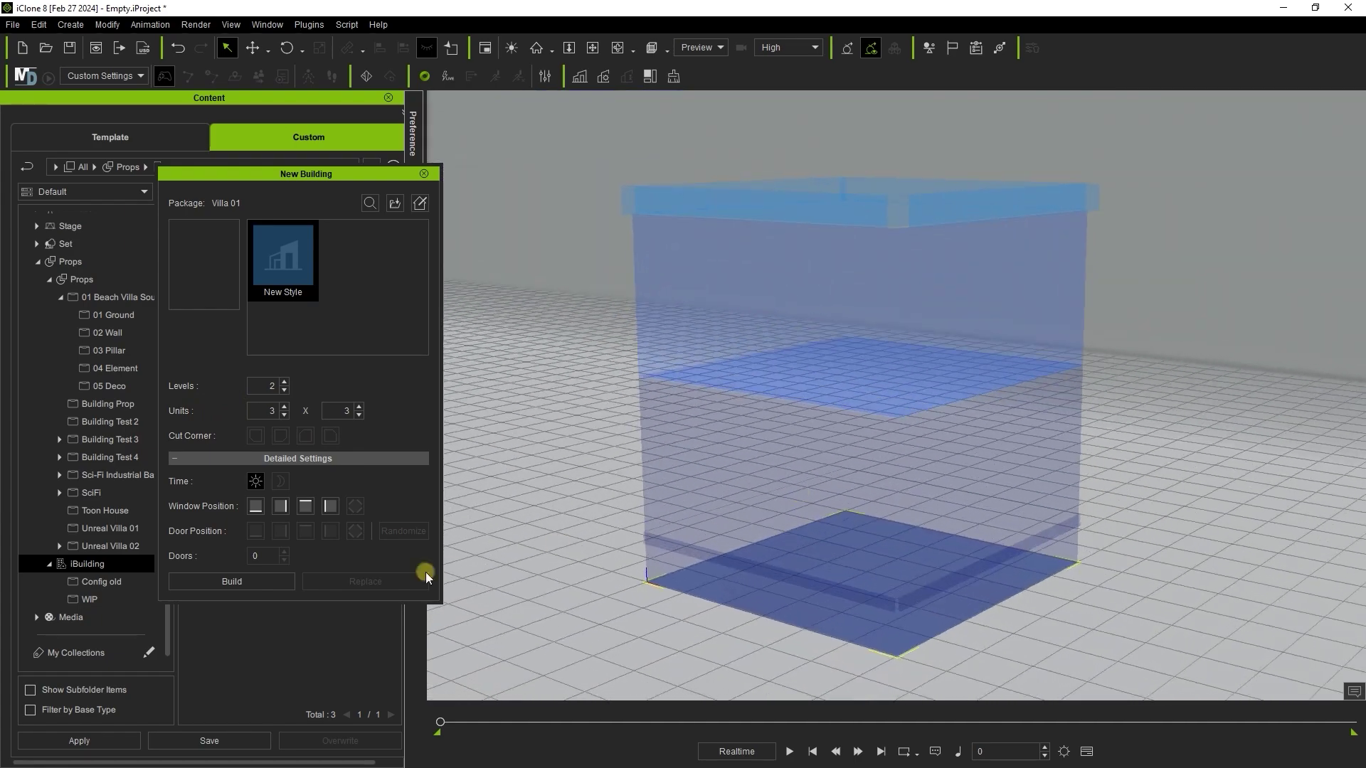
{"action": "left_click", "coordinate": [255, 506]}
{"action": "left_click", "coordinate": [283, 505]}
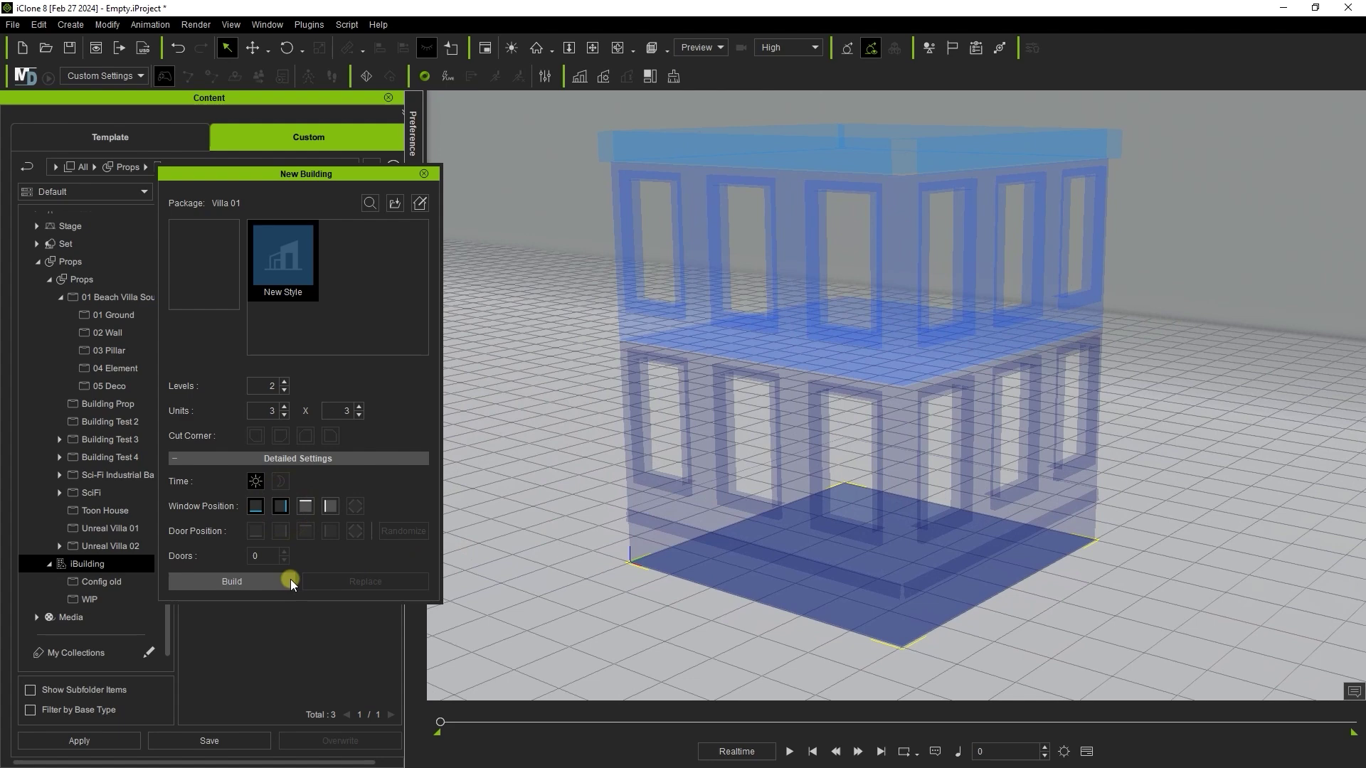
{"action": "left_click", "coordinate": [288, 580]}
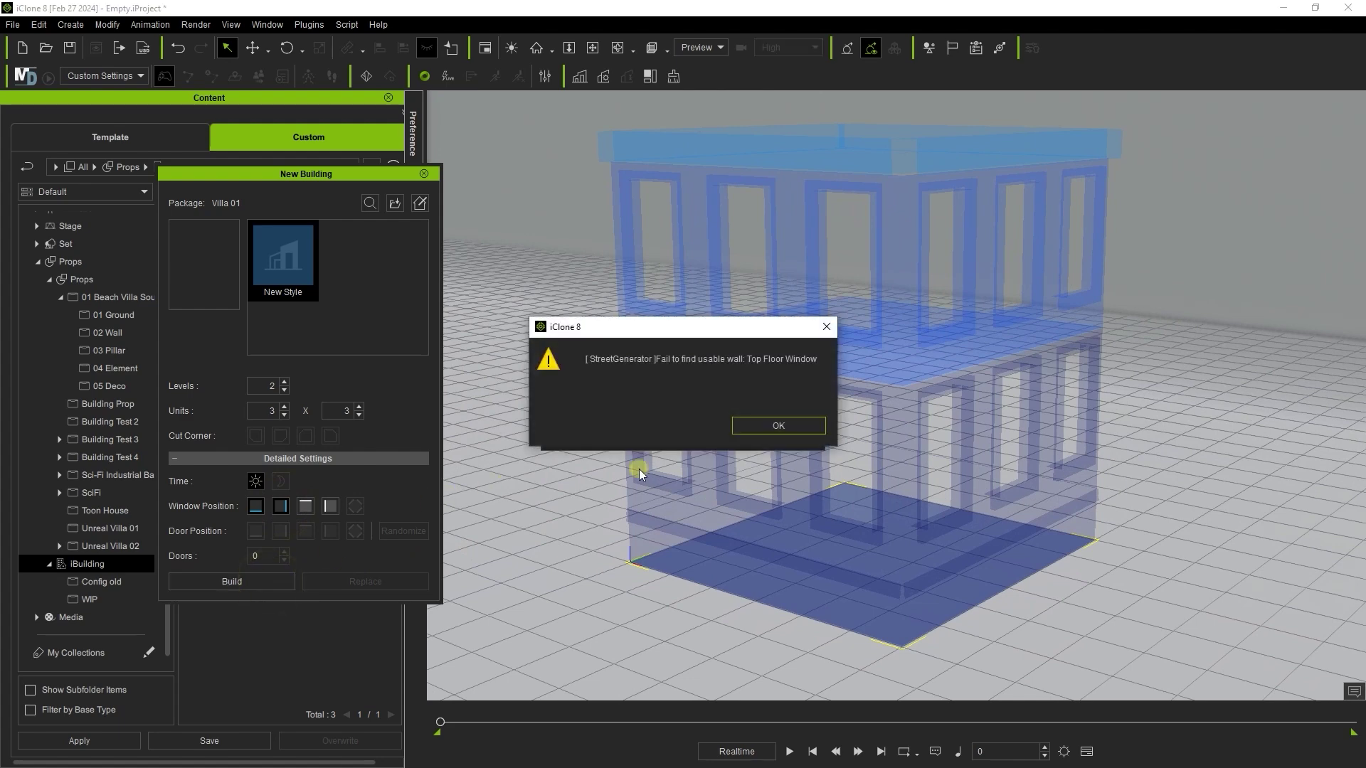
{"action": "left_click", "coordinate": [780, 425]}
{"action": "scroll", "coordinate": [829, 449], "scroll_direction": "up", "scroll_amount": 5}
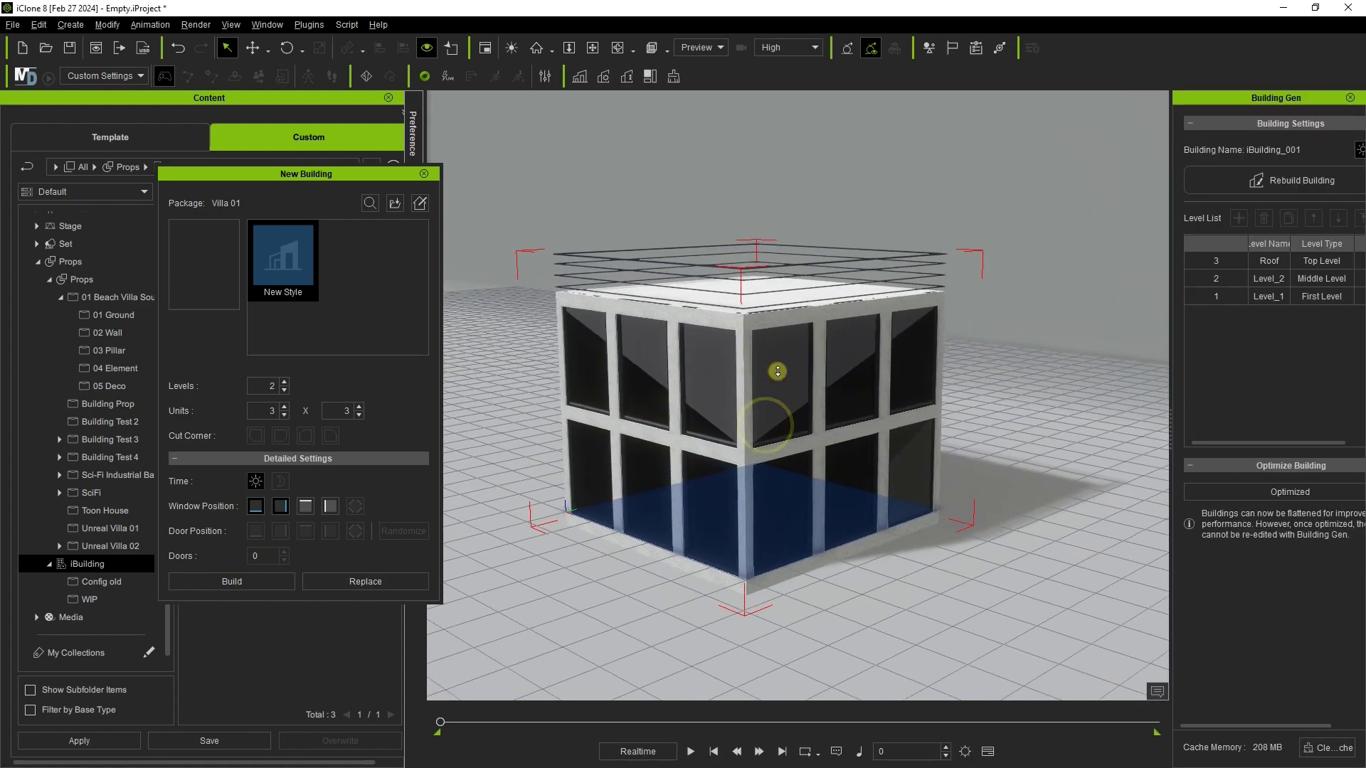
Delete the two upper-level window panels that meet at the building's near corner
{"action": "left_click", "coordinate": [821, 396]}
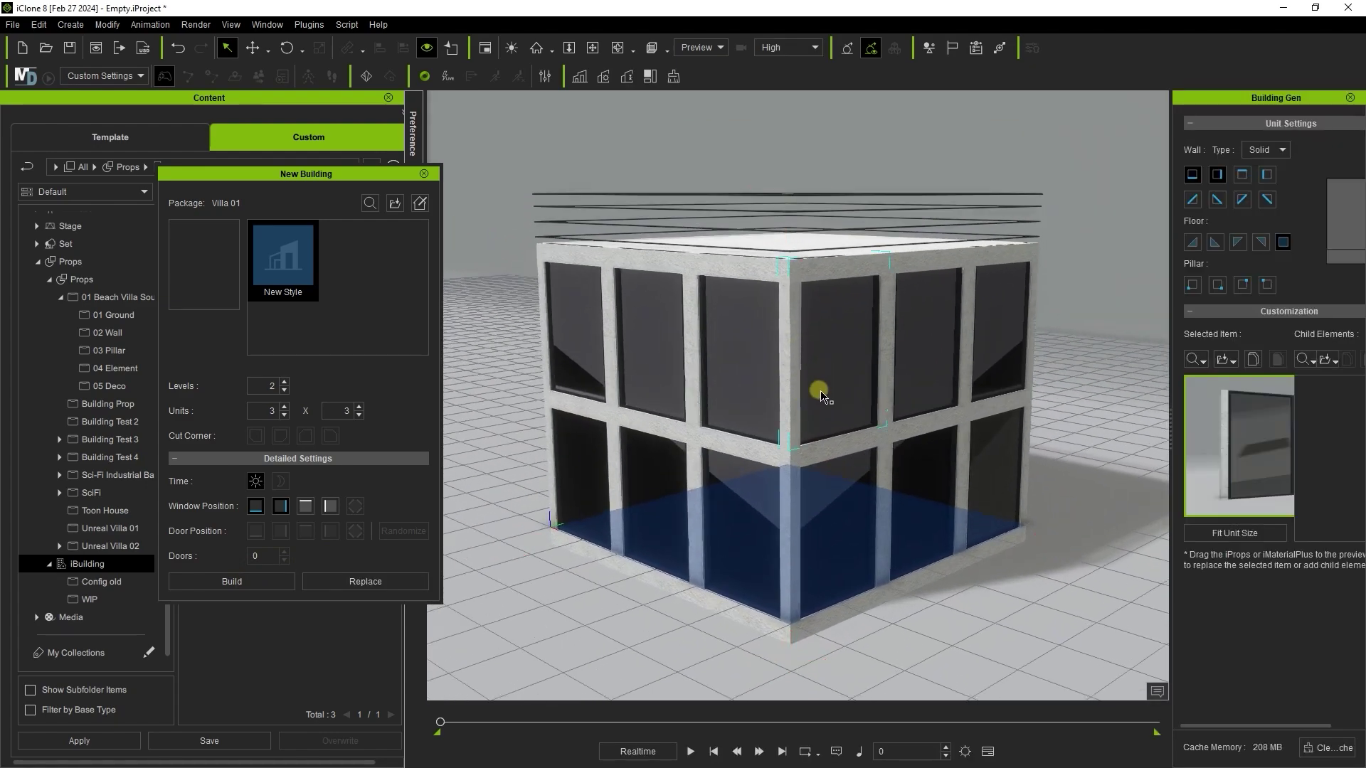
{"action": "key", "text": "Delete"}
{"action": "left_click", "coordinate": [744, 394]}
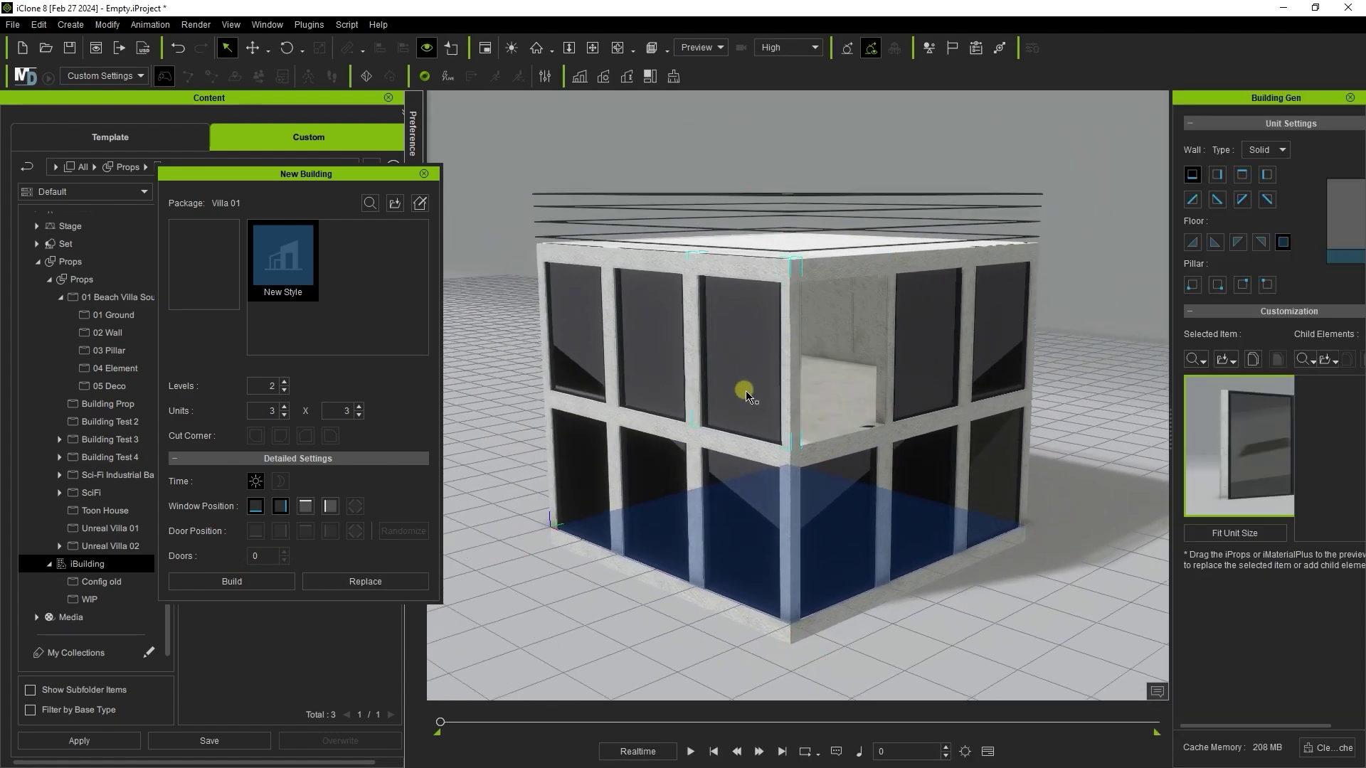
{"action": "key", "text": "Delete"}
Delete the whole test building from the scene and bring back the Building Gen Packager with the Villa 01 package
{"action": "left_click", "coordinate": [424, 173]}
{"action": "left_click", "coordinate": [796, 256]}
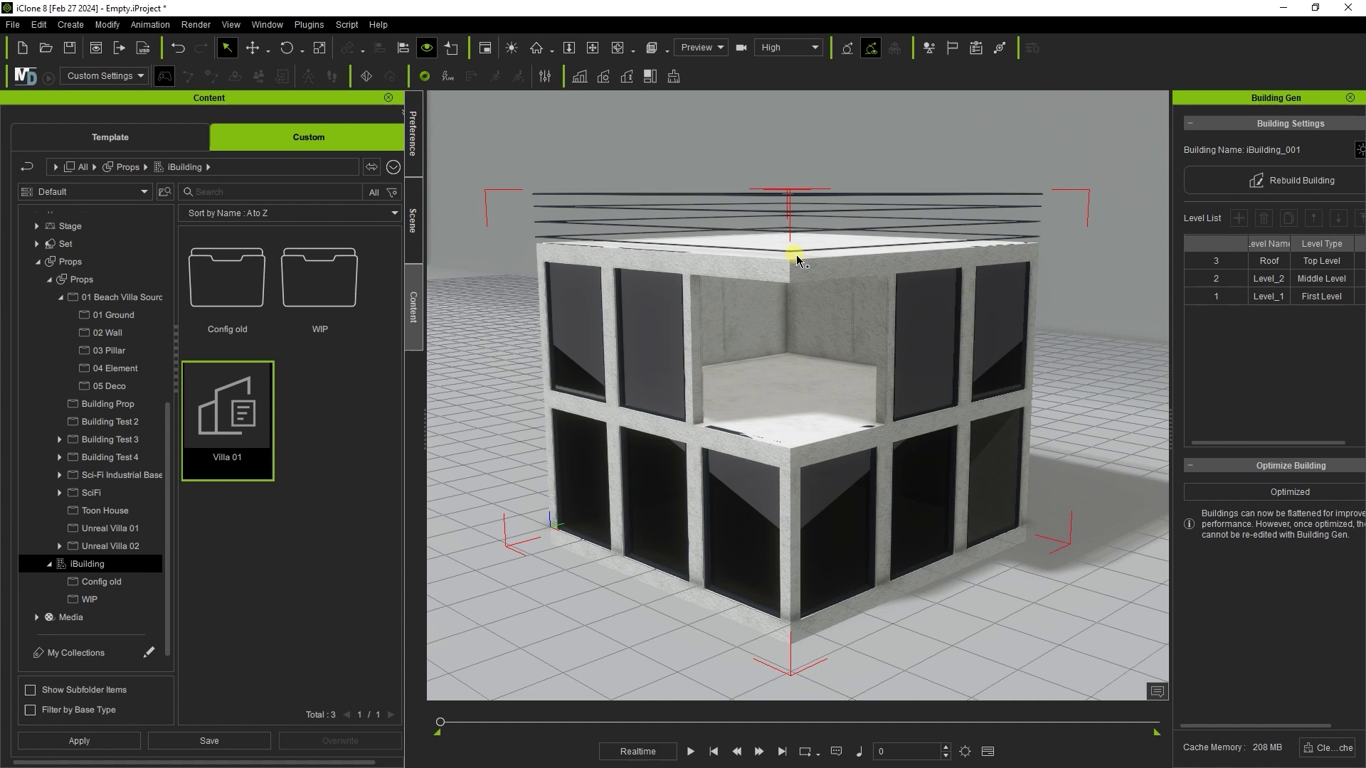
{"action": "key", "text": "Delete"}
{"action": "left_click", "coordinate": [1349, 97]}
{"action": "left_click_drag", "start_coordinate": [1365, 209], "coordinate": [844, 153]}
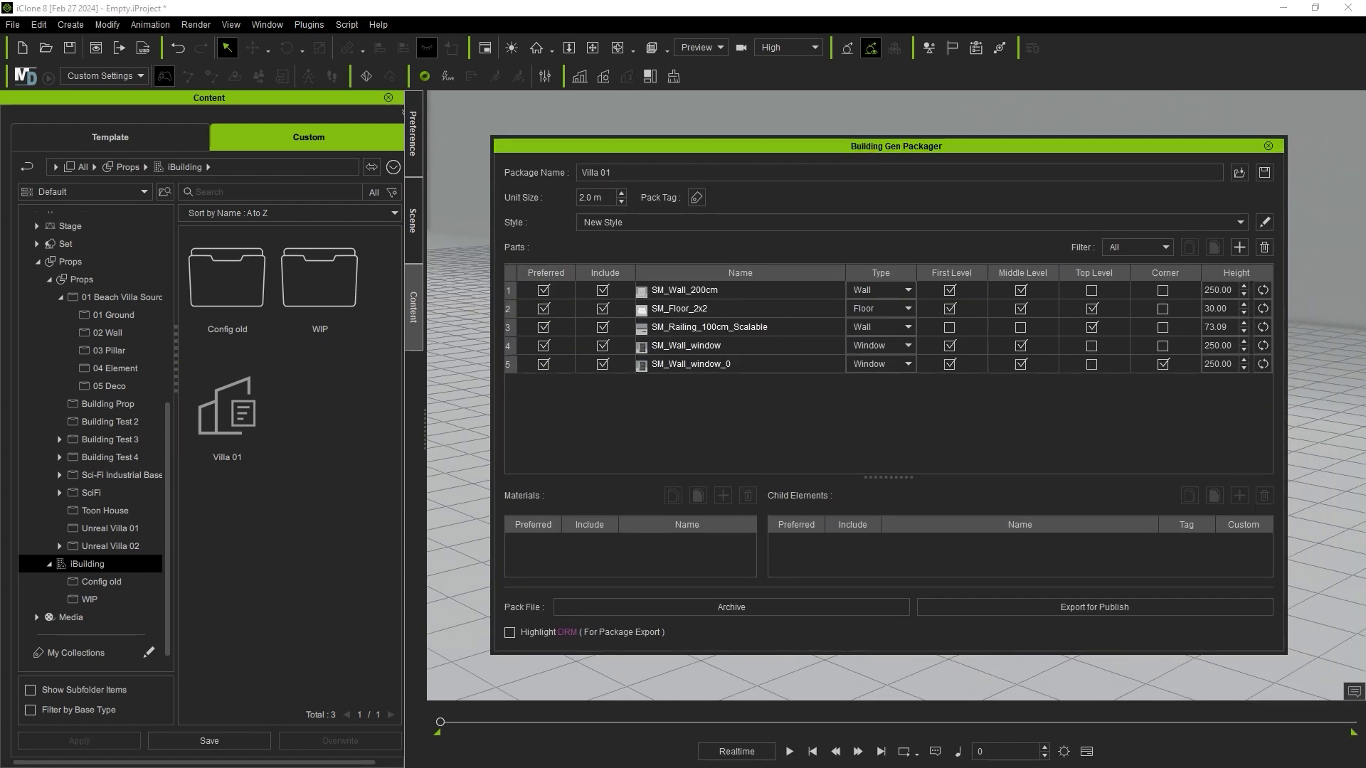
Add SM_DoorFrameA from the 02 Wall folder to the package parts and set its type to Door
{"action": "left_click", "coordinate": [114, 333]}
{"action": "left_click_drag", "start_coordinate": [228, 292], "coordinate": [792, 428]}
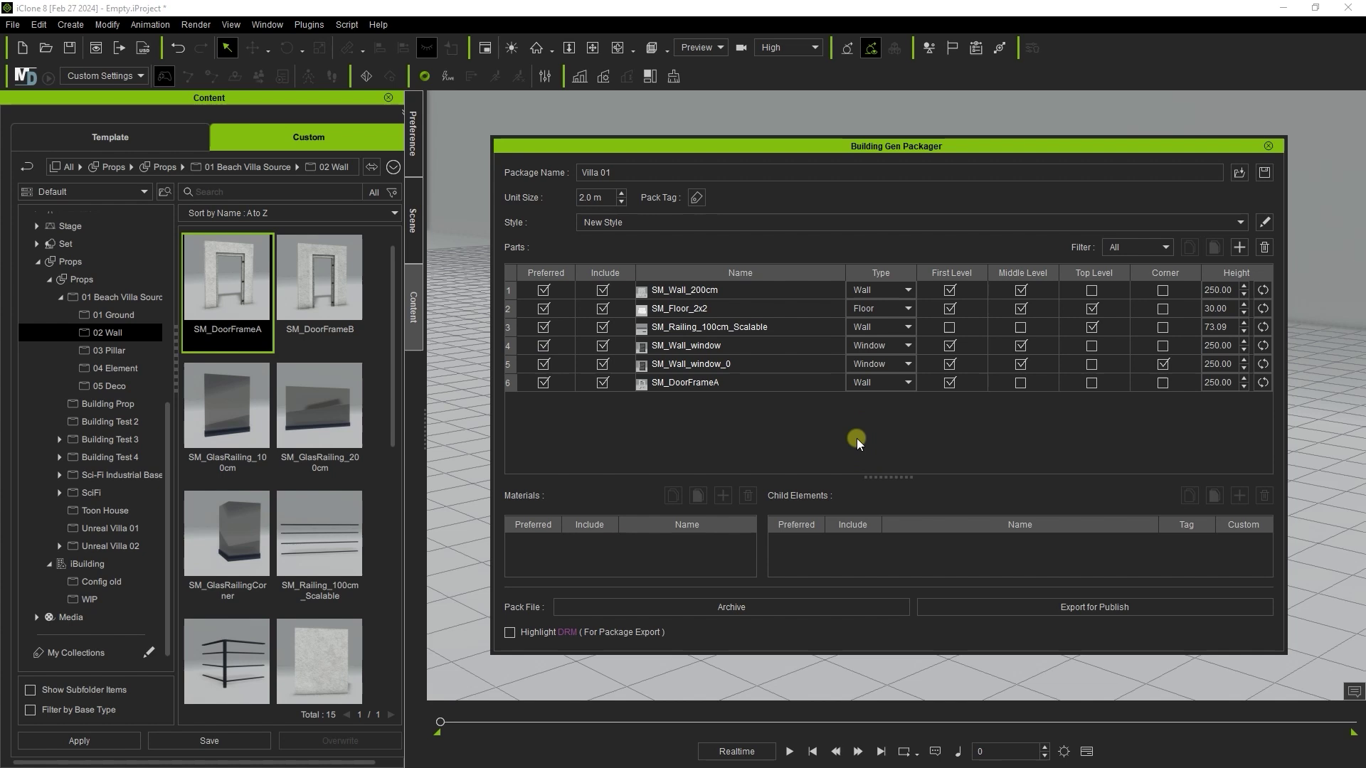
{"action": "left_click", "coordinate": [754, 382]}
{"action": "left_click", "coordinate": [902, 382]}
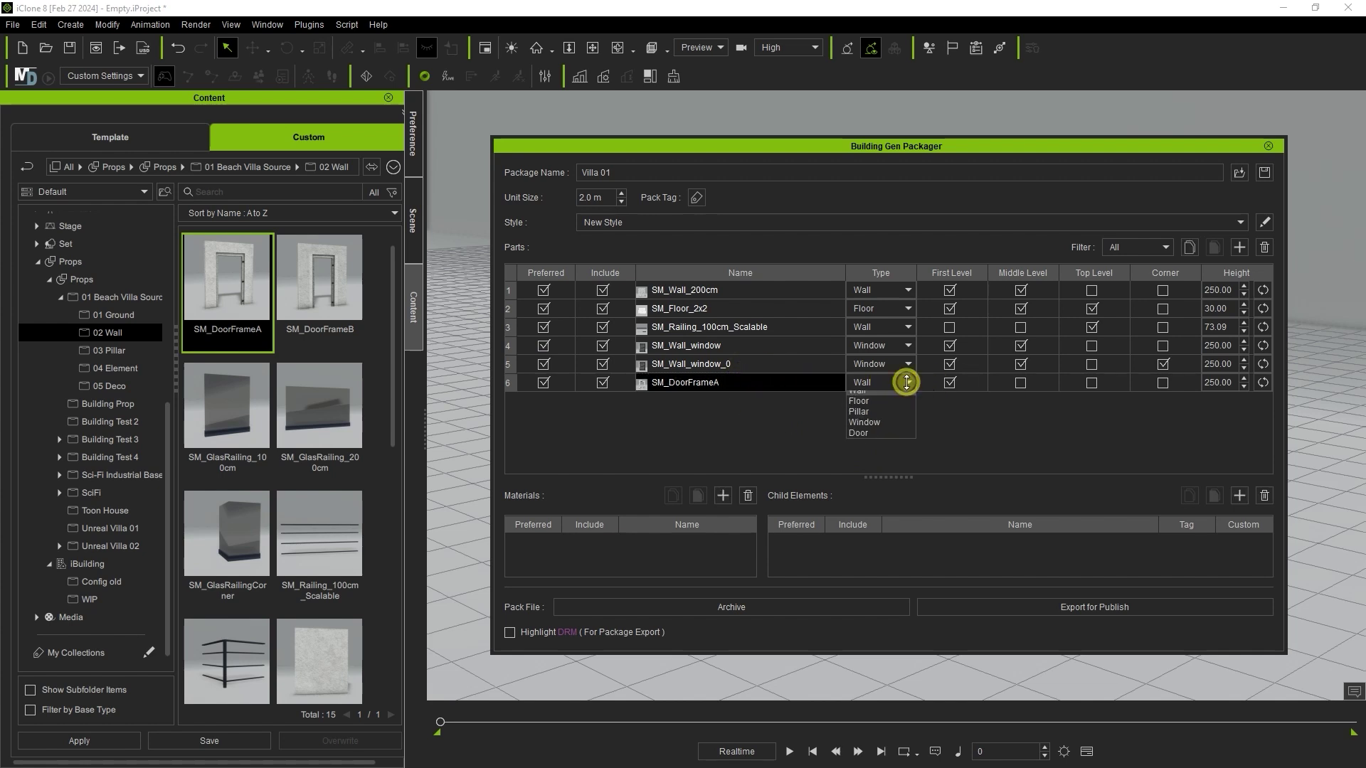
{"action": "left_click", "coordinate": [866, 438]}
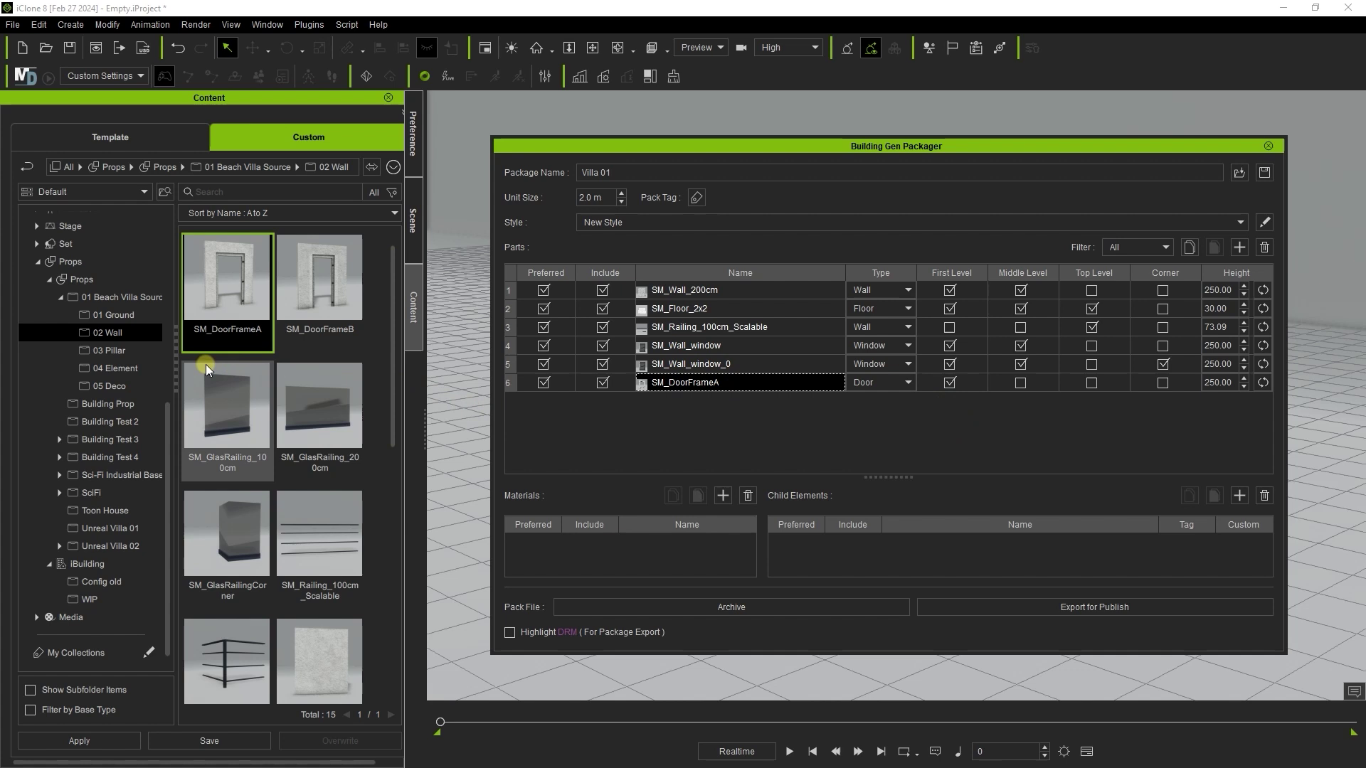
Add SM_DoorA from the 04 Element folder as a child element of SM_DoorFrameA and tag it Door
{"action": "left_click", "coordinate": [116, 368]}
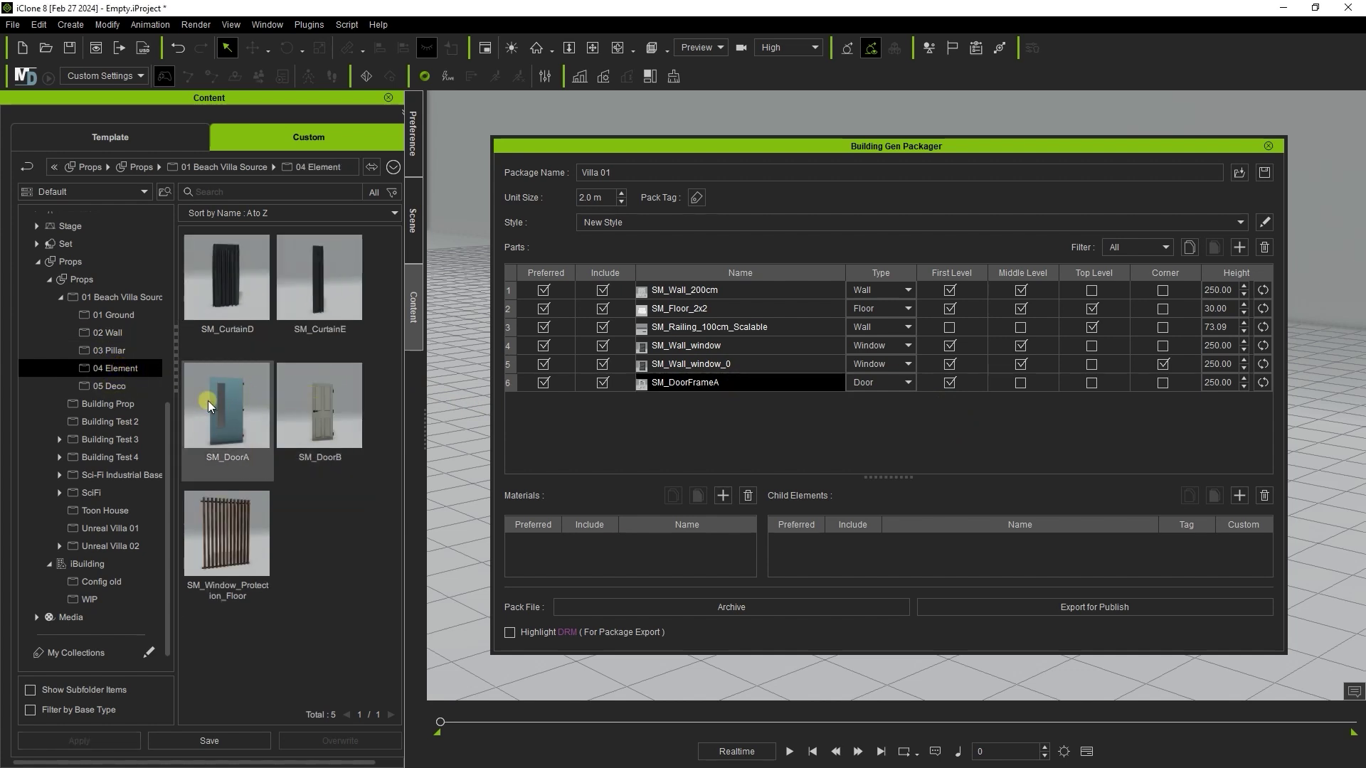
{"action": "left_click_drag", "start_coordinate": [207, 399], "coordinate": [932, 547]}
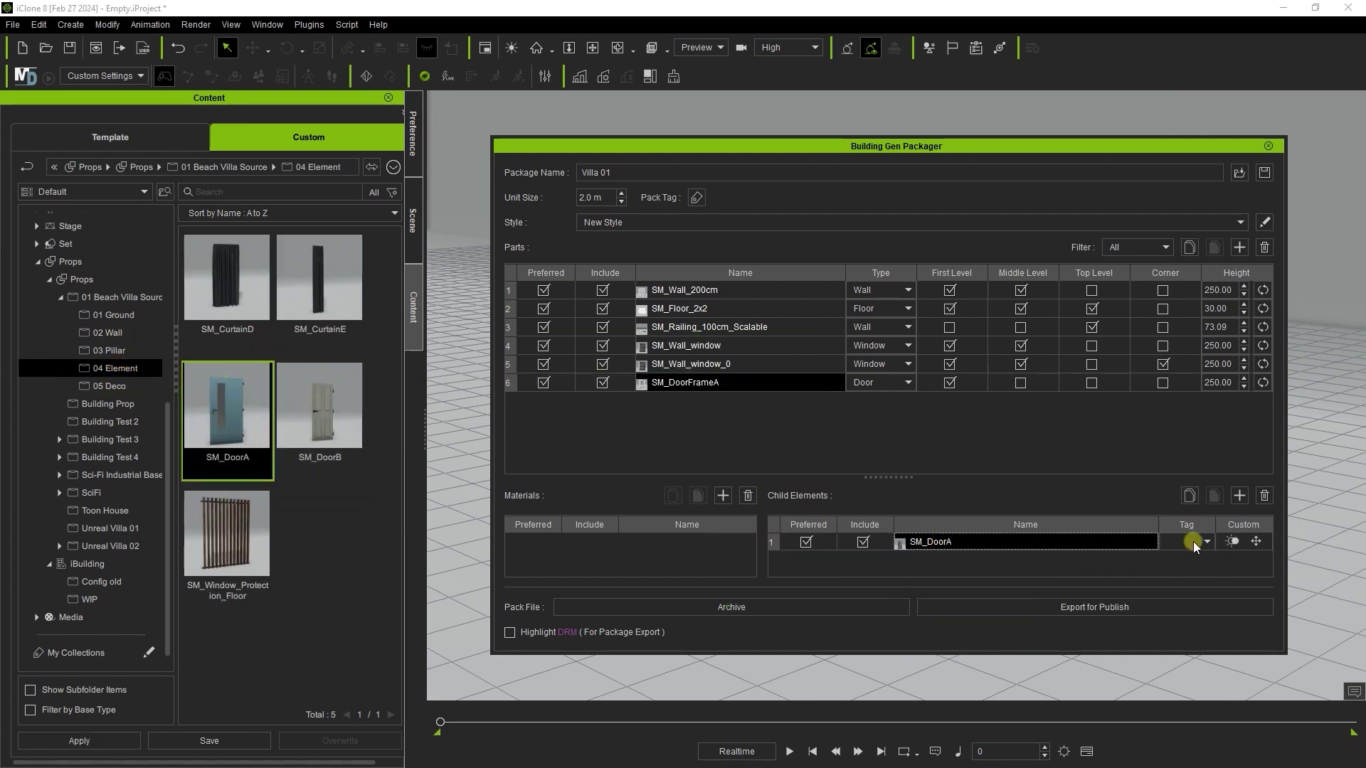
{"action": "left_click", "coordinate": [1193, 541]}
{"action": "left_click", "coordinate": [1181, 569]}
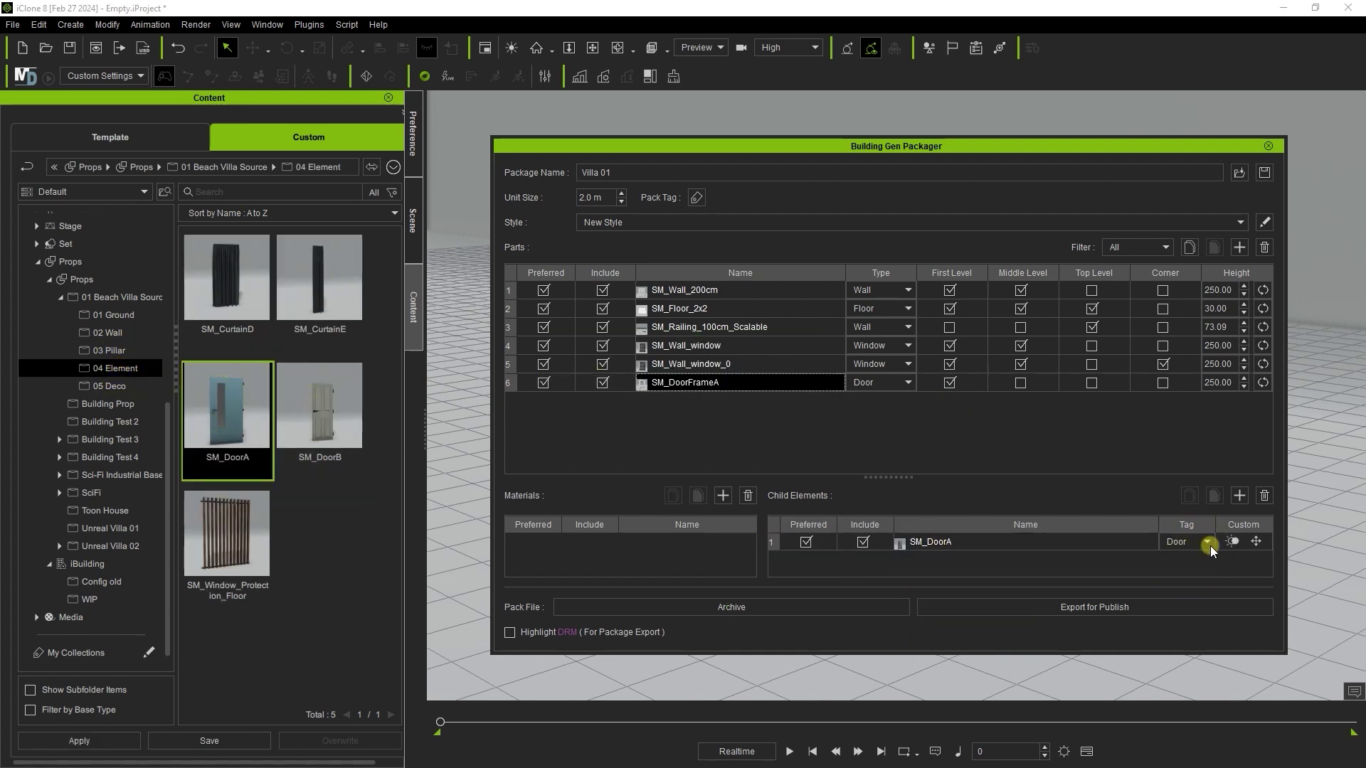
Preview SM_DoorA's position in its frame and move it along X to about 52.84, into the door opening
{"action": "left_click", "coordinate": [1255, 542]}
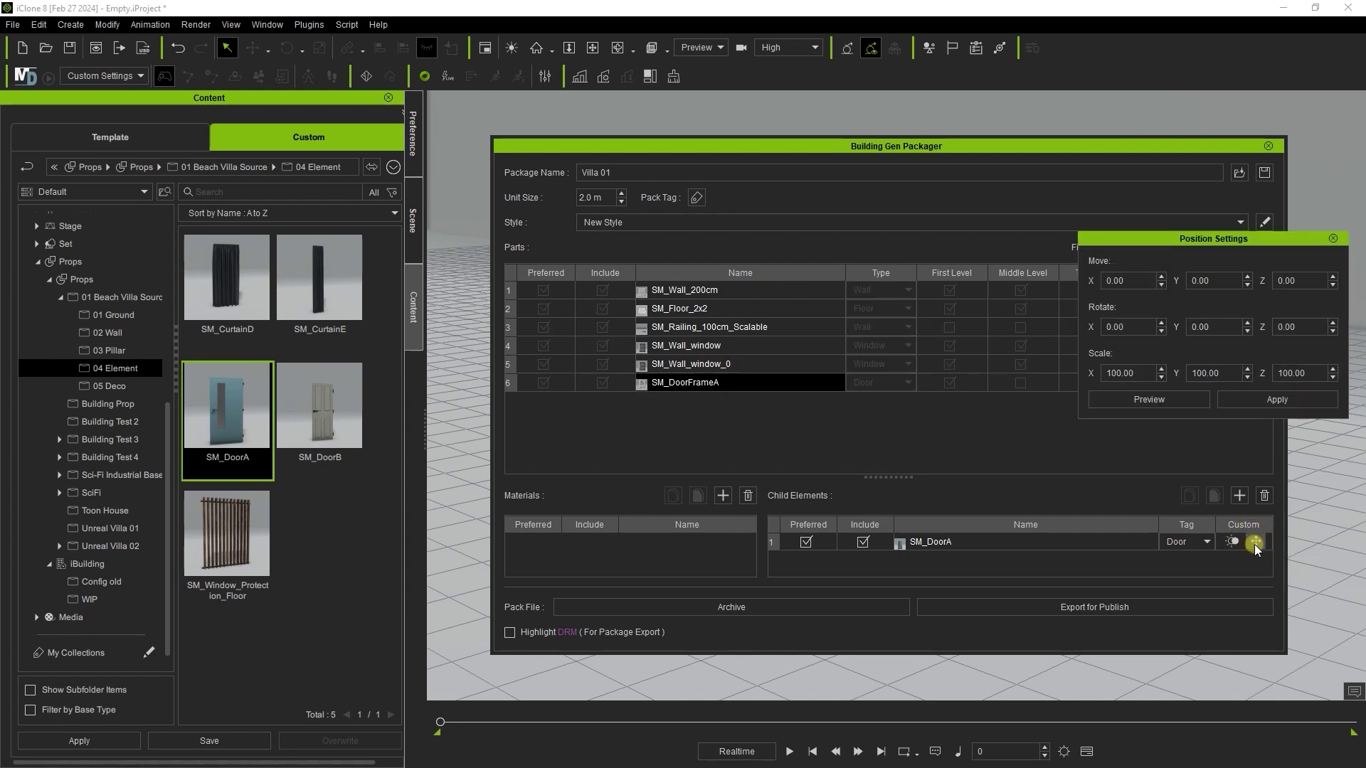
{"action": "left_click_drag", "start_coordinate": [899, 144], "coordinate": [1365, 149]}
{"action": "left_click", "coordinate": [1153, 396]}
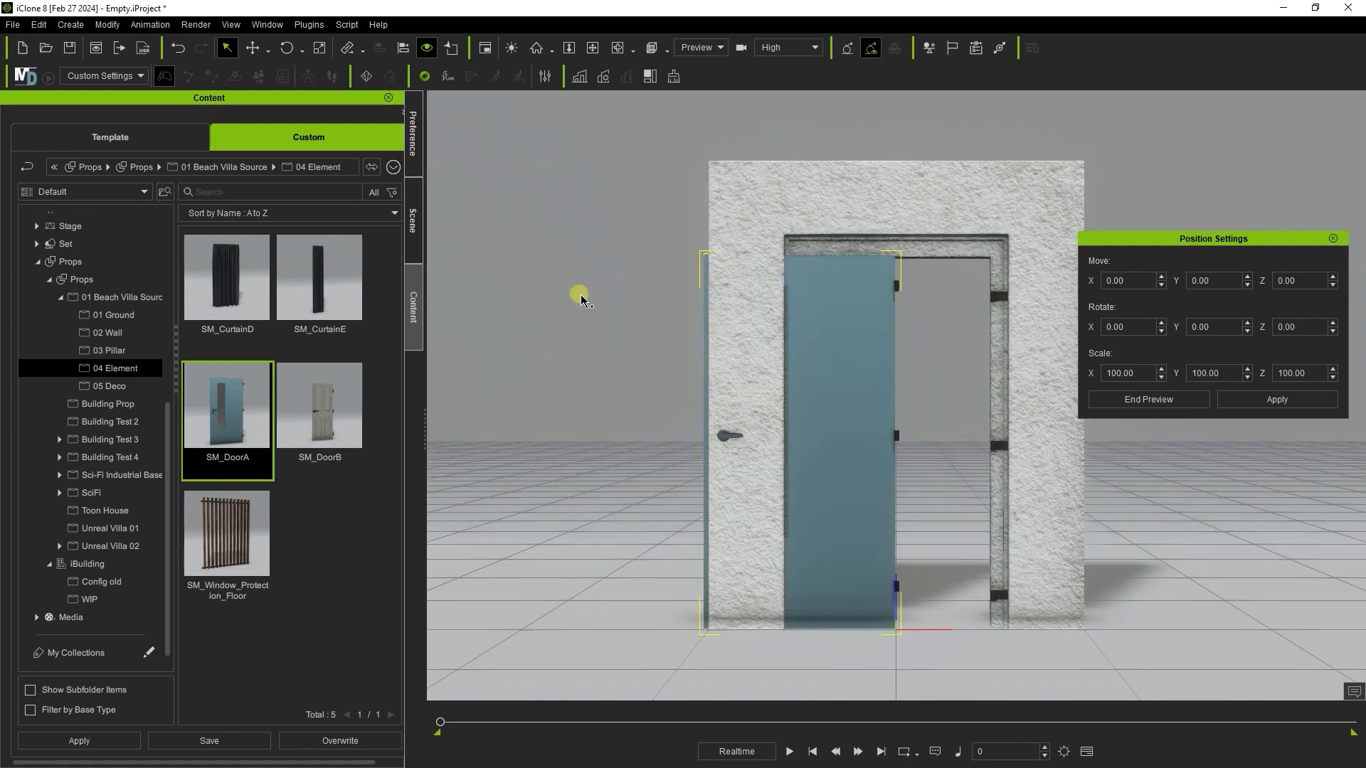
{"action": "left_click", "coordinate": [254, 48]}
{"action": "scroll", "coordinate": [1008, 501], "scroll_direction": "up", "scroll_amount": 4}
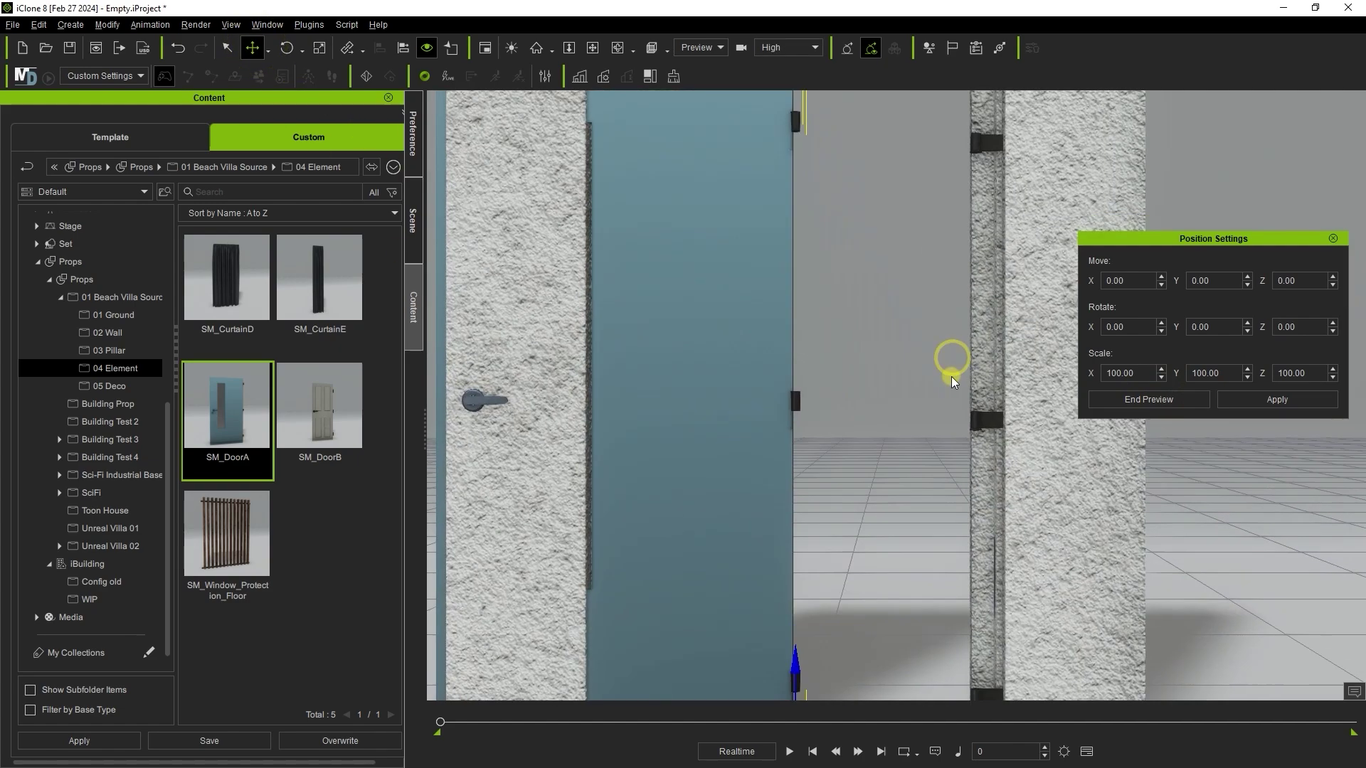
{"action": "right_click_drag", "start_coordinate": [951, 360], "coordinate": [881, 632]}
{"action": "left_click_drag", "start_coordinate": [908, 546], "coordinate": [1031, 571]}
{"action": "scroll", "coordinate": [972, 497], "scroll_direction": "up", "scroll_amount": 3}
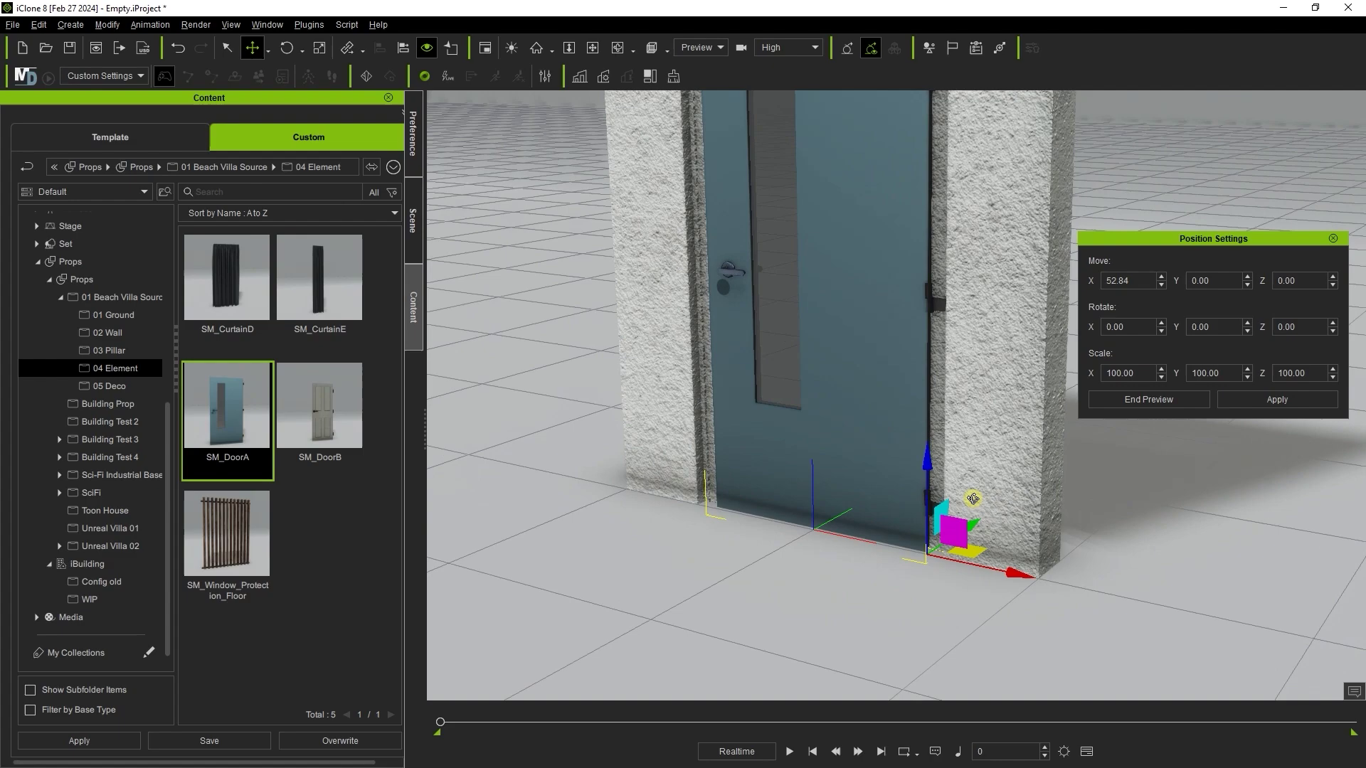
Fine-tune the door against the frame's hinges, moving it to about X 51.59 and Y 2.53
{"action": "mouse_move", "coordinate": [973, 497]}
{"action": "right_mouse_down"}
{"action": "mouse_move", "coordinate": [928, 481]}
{"action": "mouse_move", "coordinate": [991, 502]}
{"action": "right_mouse_up"}
{"action": "middle_click_drag", "start_coordinate": [991, 502], "coordinate": [984, 528]}
{"action": "scroll", "coordinate": [984, 528], "scroll_direction": "up", "scroll_amount": 5}
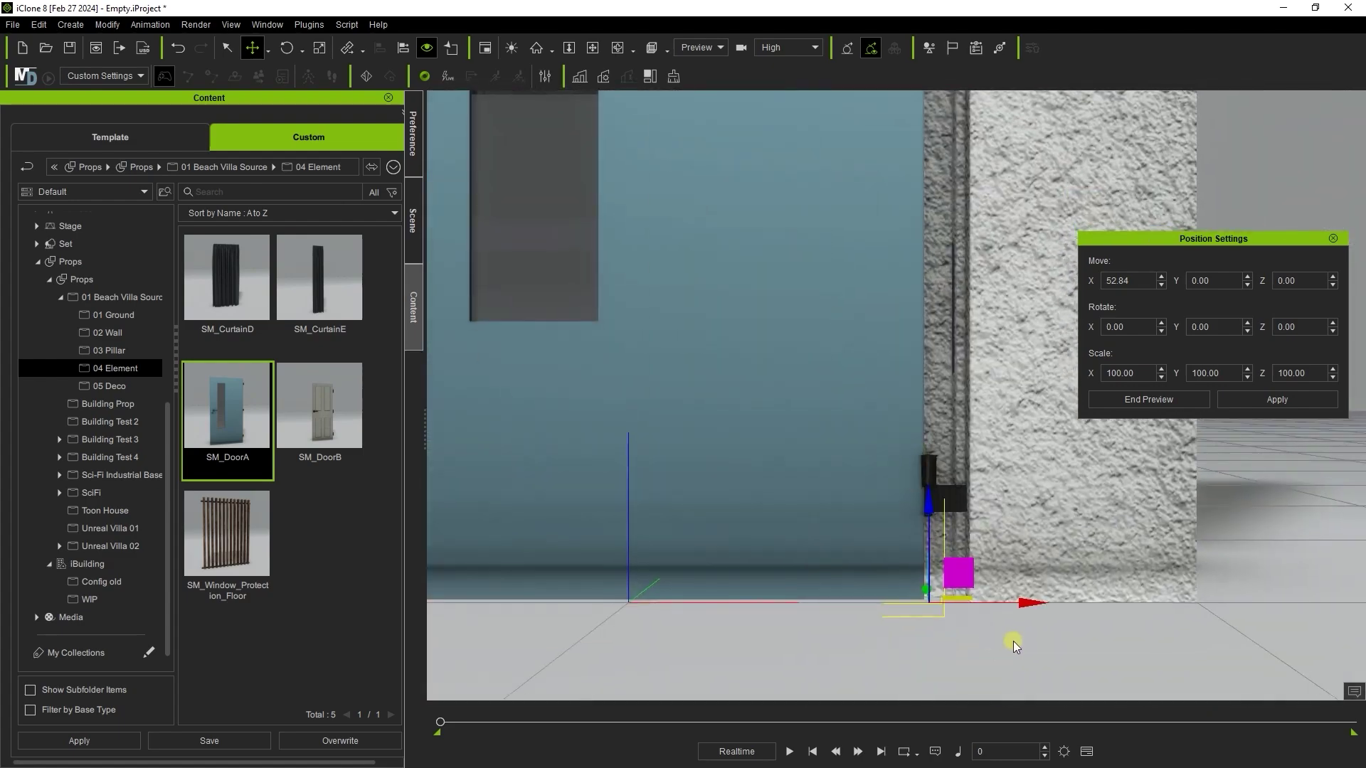
{"action": "left_click_drag", "start_coordinate": [1029, 603], "coordinate": [1022, 604]}
{"action": "right_click_drag", "start_coordinate": [988, 512], "coordinate": [818, 506]}
{"action": "left_click_drag", "start_coordinate": [920, 522], "coordinate": [928, 519]}
{"action": "right_click_drag", "start_coordinate": [928, 519], "coordinate": [985, 542]}
{"action": "key", "text": "f"}
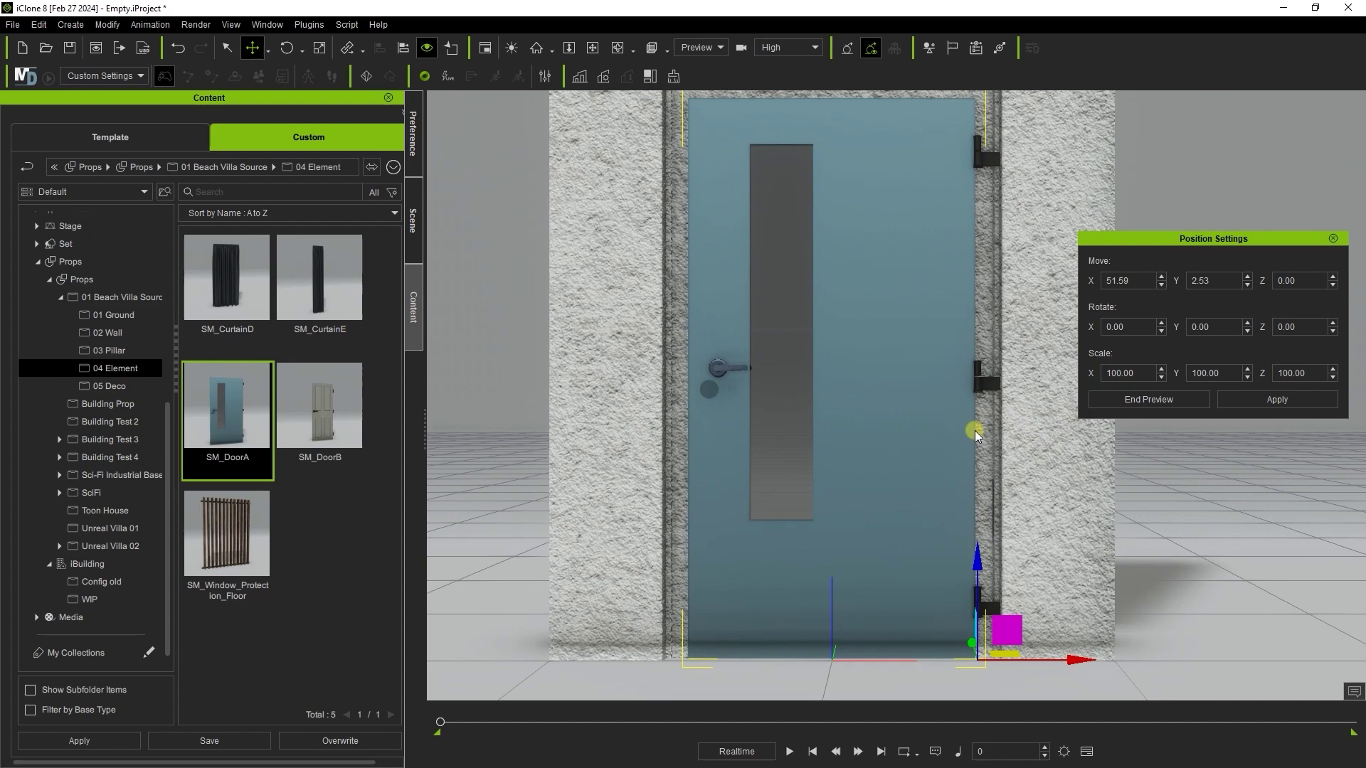
Test the door's swing about its hinge side and apply the door's position settings
{"action": "left_click", "coordinate": [287, 47]}
{"action": "mouse_move", "coordinate": [931, 677]}
{"action": "left_mouse_down"}
{"action": "mouse_move", "coordinate": [975, 691]}
{"action": "mouse_move", "coordinate": [928, 691]}
{"action": "left_mouse_up"}
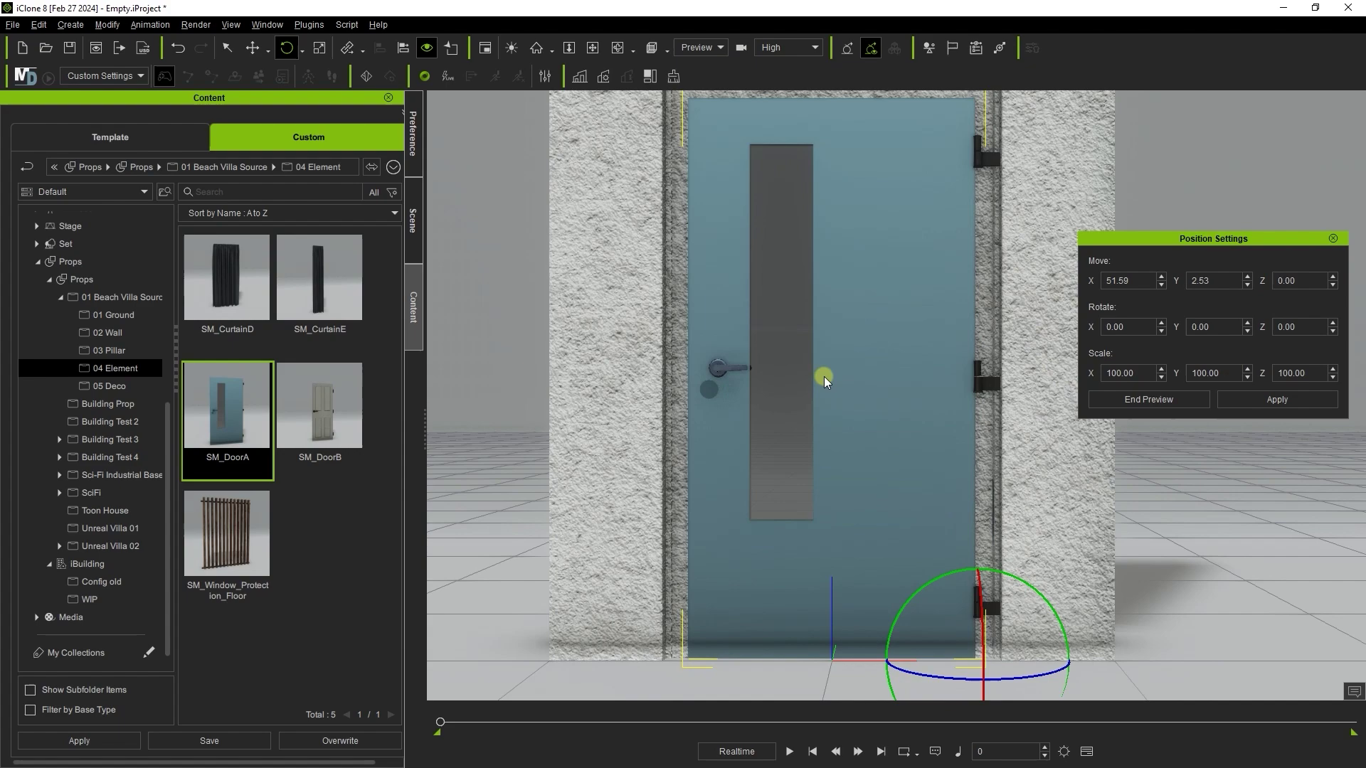
{"action": "scroll", "coordinate": [822, 381], "scroll_direction": "down", "scroll_amount": 5}
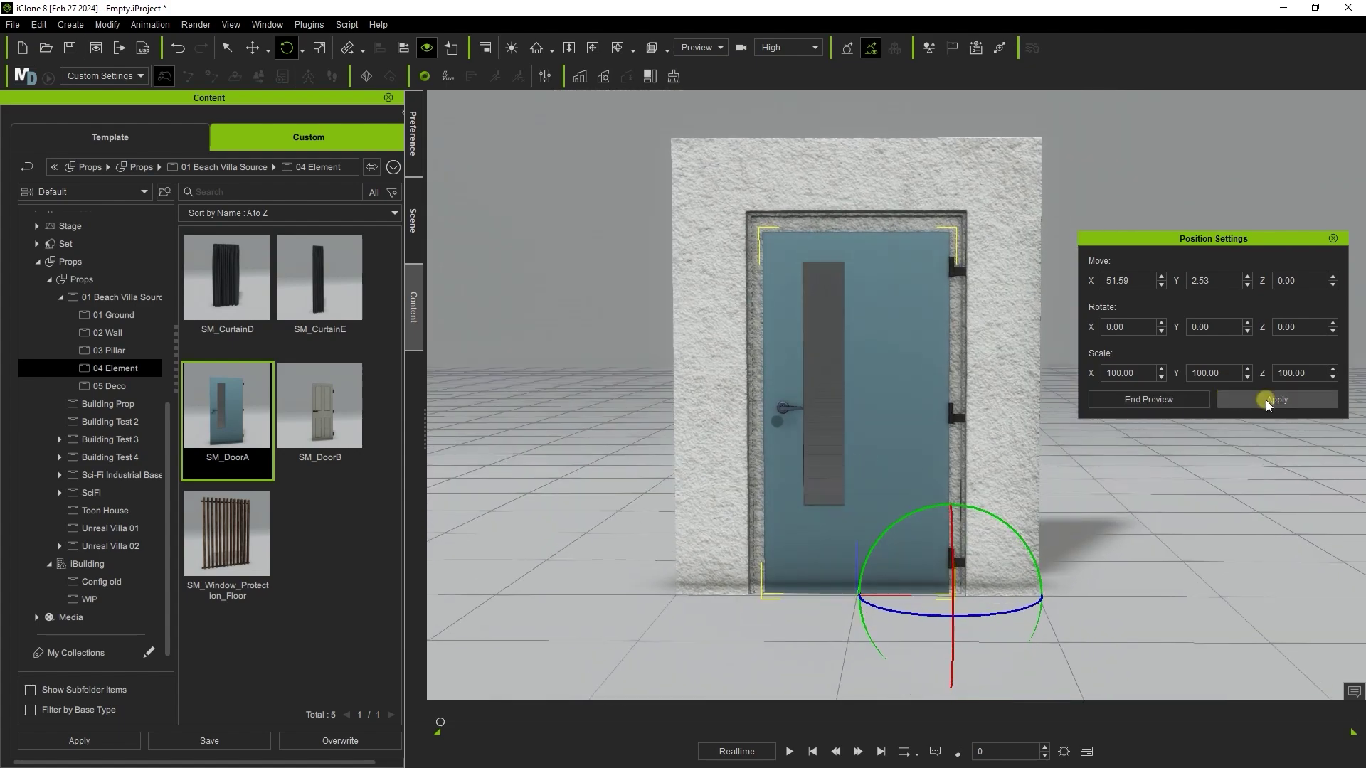
{"action": "left_click", "coordinate": [1265, 401]}
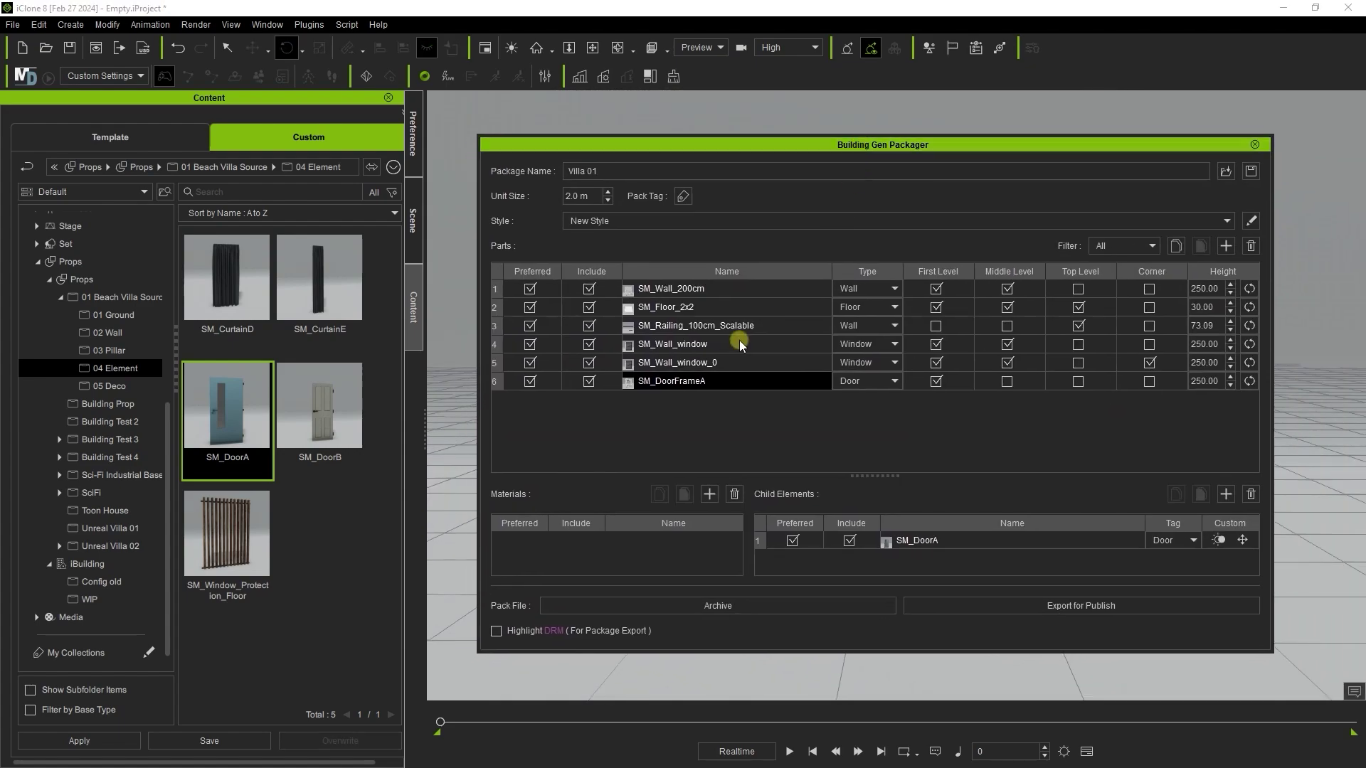
Duplicate the SM_DoorFrameA part together with its door and mark the copy as a corner part
{"action": "left_click", "coordinate": [706, 363]}
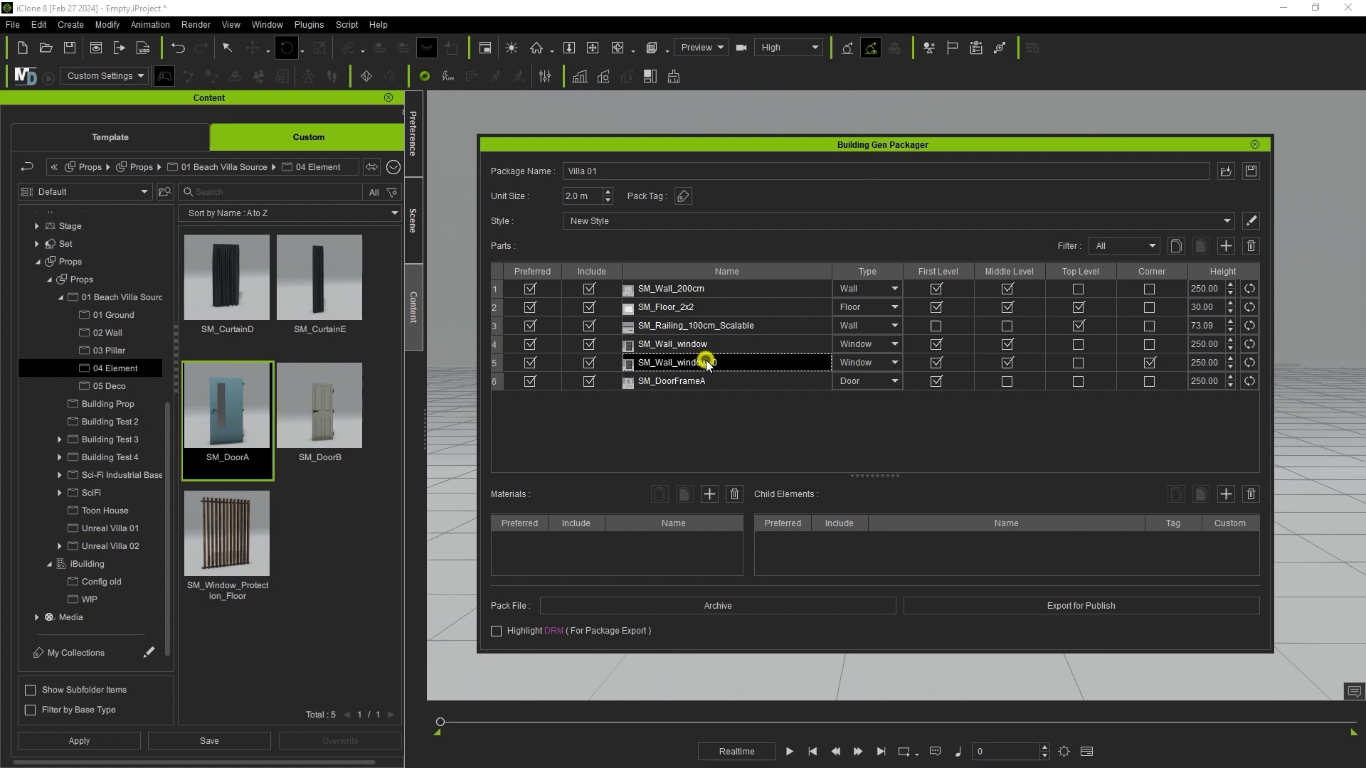
{"action": "left_click", "coordinate": [707, 381]}
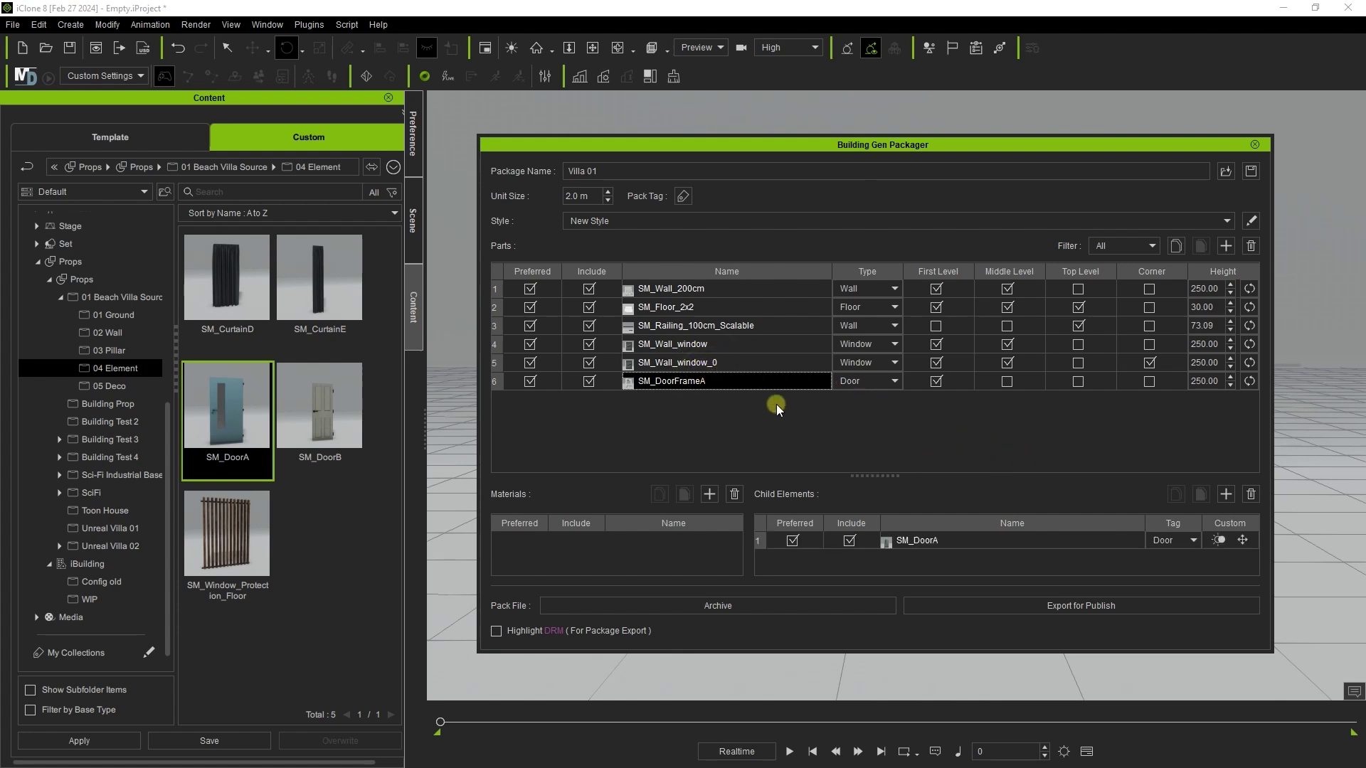
{"action": "left_click", "coordinate": [740, 363]}
{"action": "left_click", "coordinate": [744, 382]}
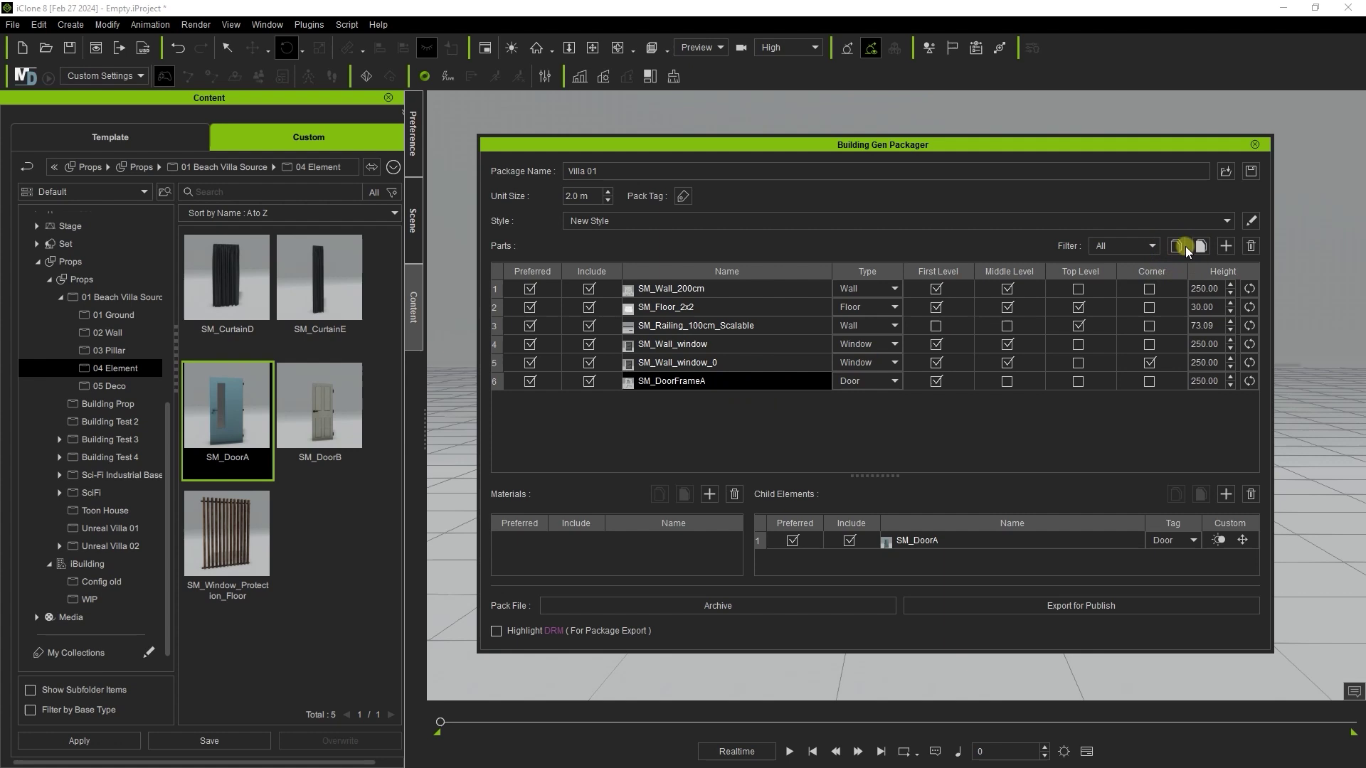
{"action": "left_click", "coordinate": [1199, 245]}
{"action": "left_click", "coordinate": [695, 399]}
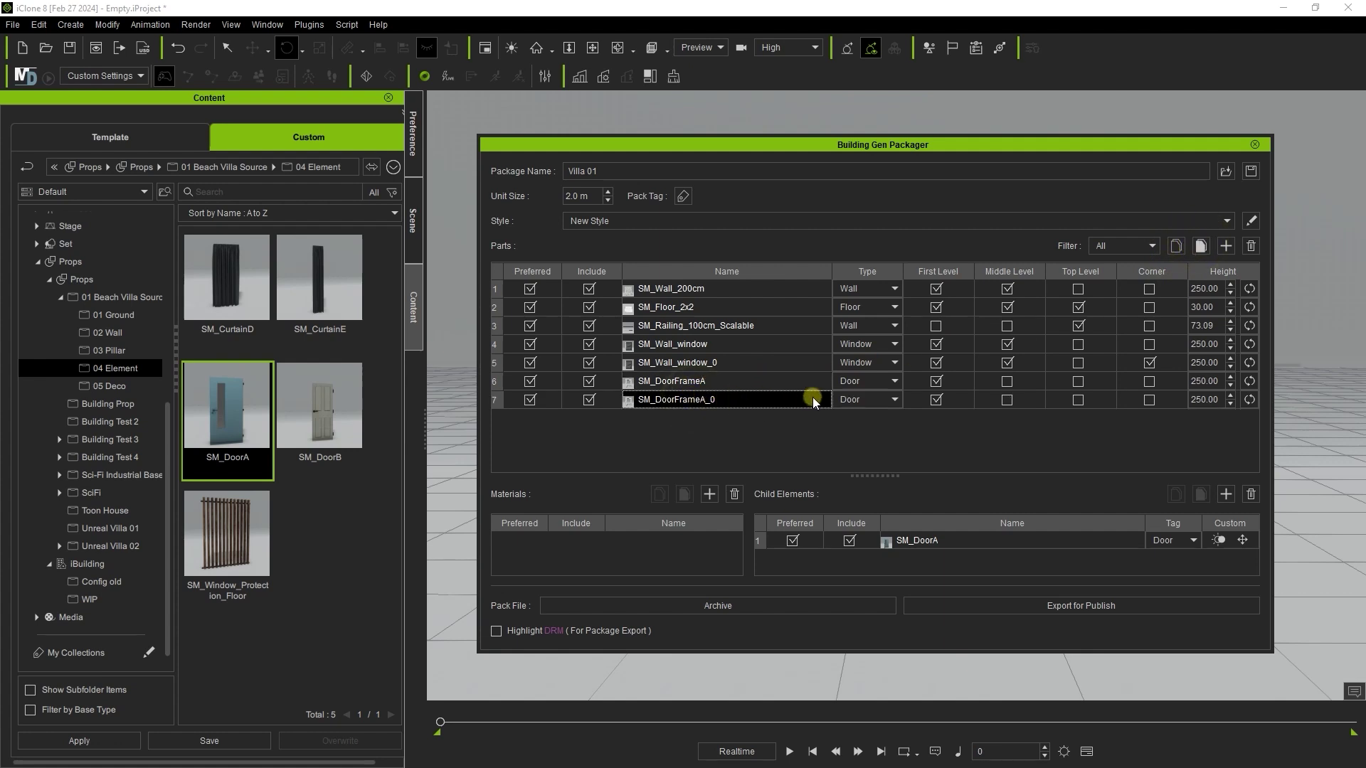
{"action": "left_click", "coordinate": [1148, 399]}
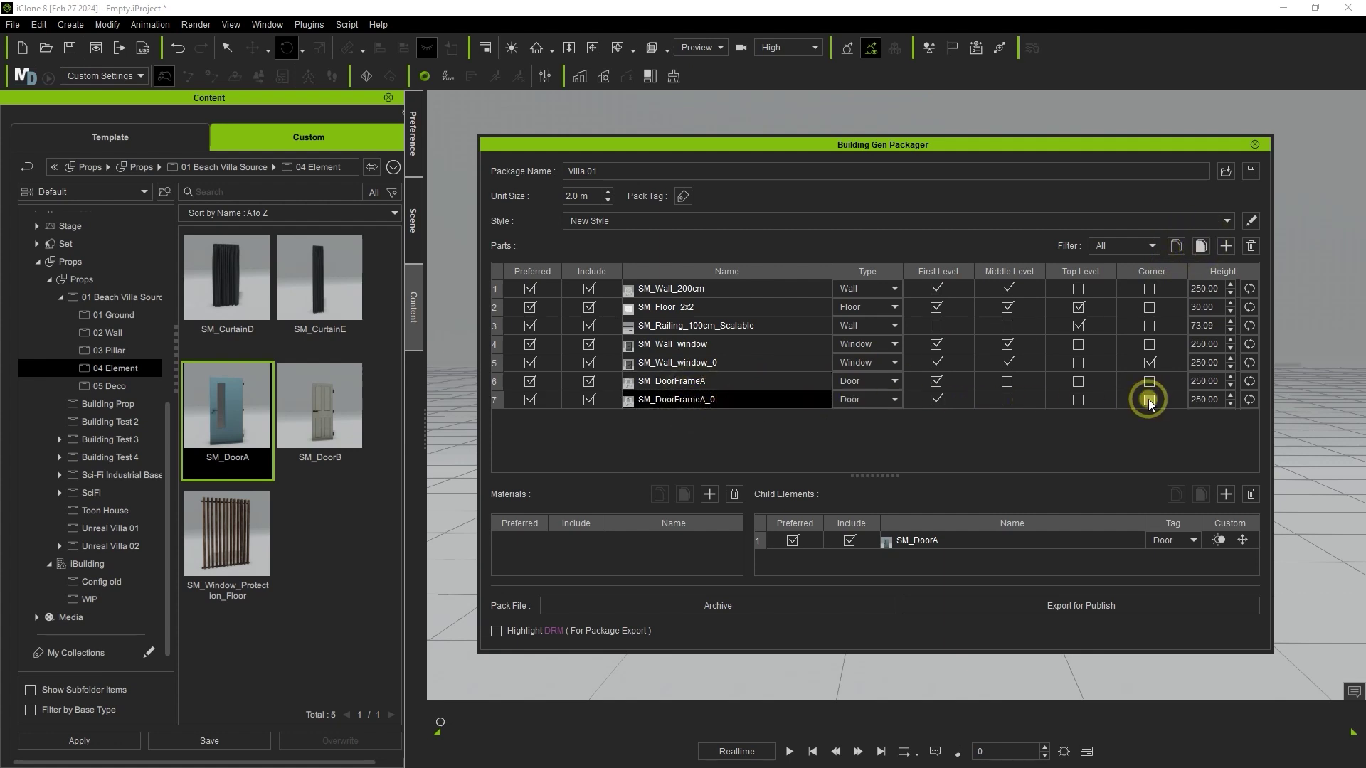
{"action": "left_click", "coordinate": [723, 399]}
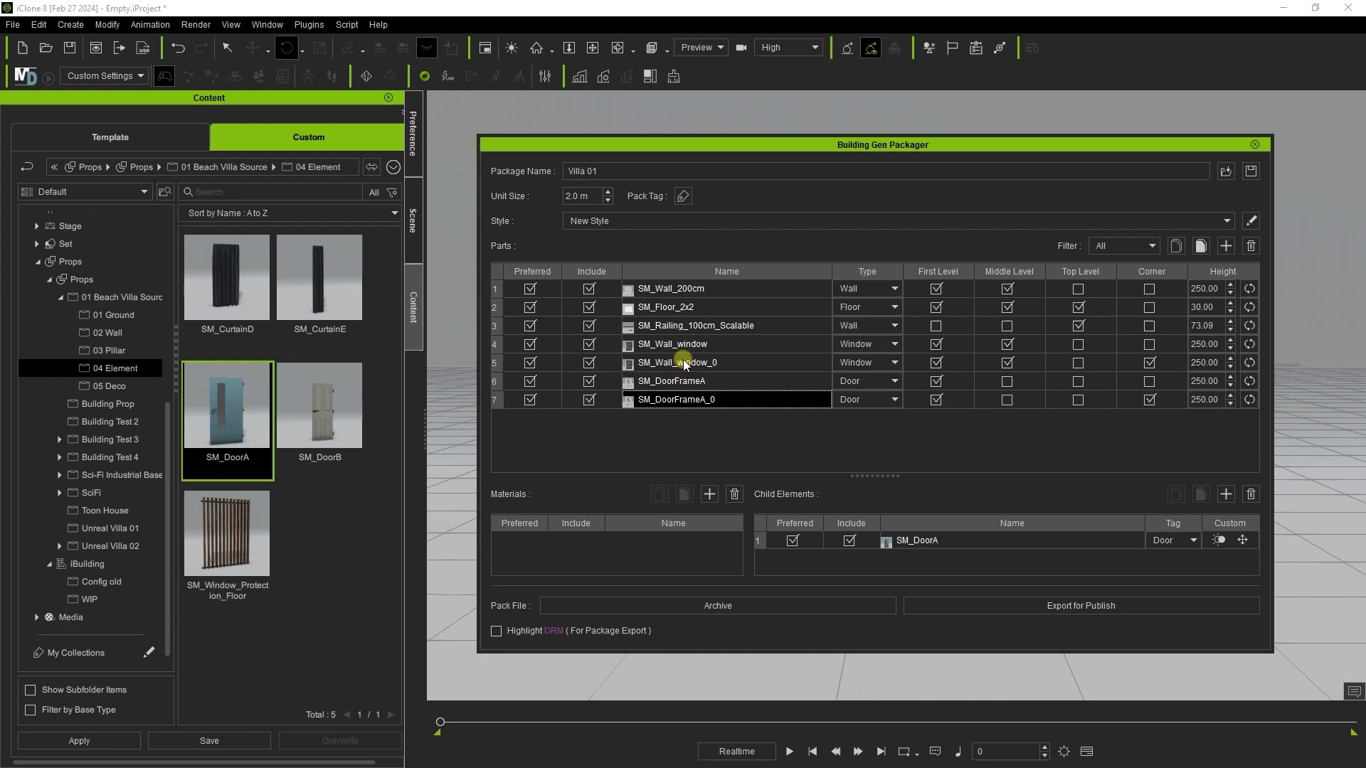
Save the package configuration over the existing Villa 01.iBuildingConfig and move the packager window out of the way
{"action": "left_click", "coordinate": [1250, 172]}
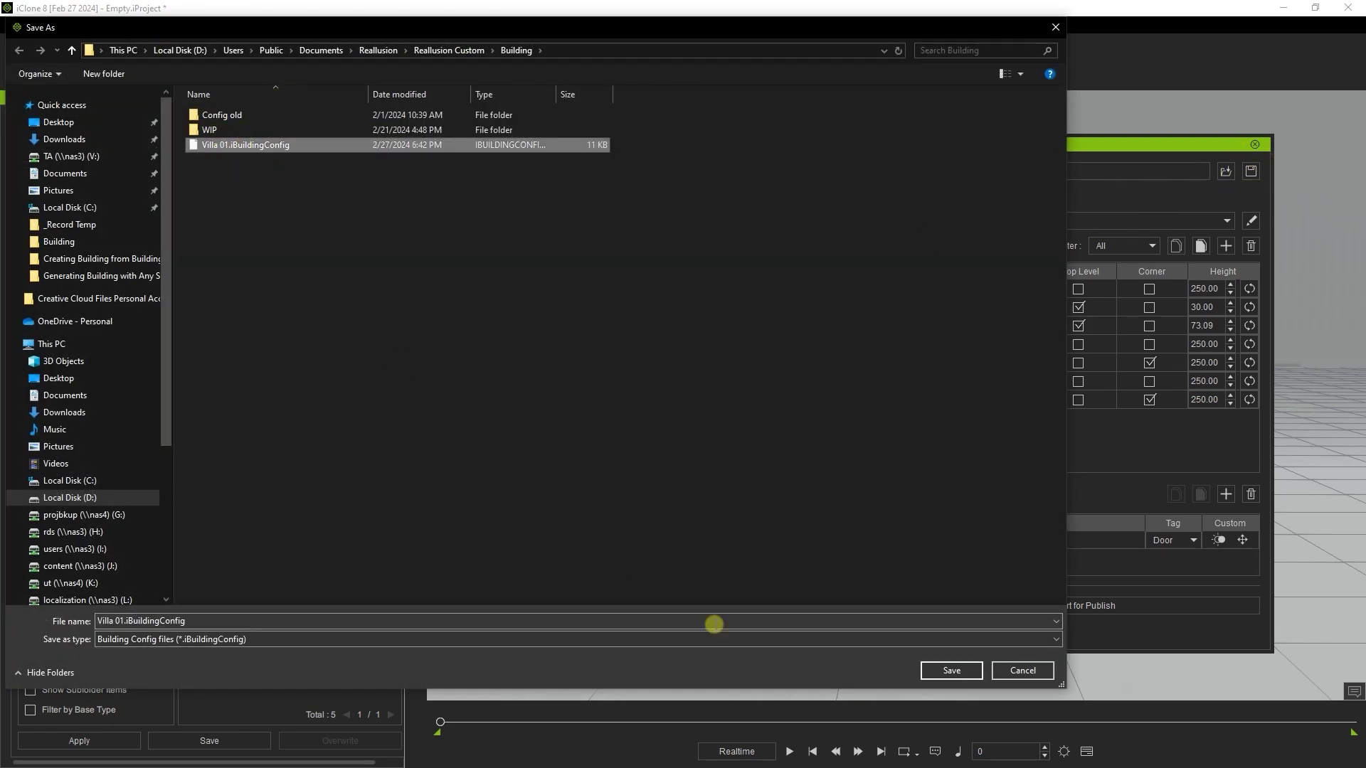
{"action": "key", "text": "Return"}
{"action": "left_click", "coordinate": [725, 395]}
{"action": "left_click_drag", "start_coordinate": [714, 150], "coordinate": [1365, 158]}
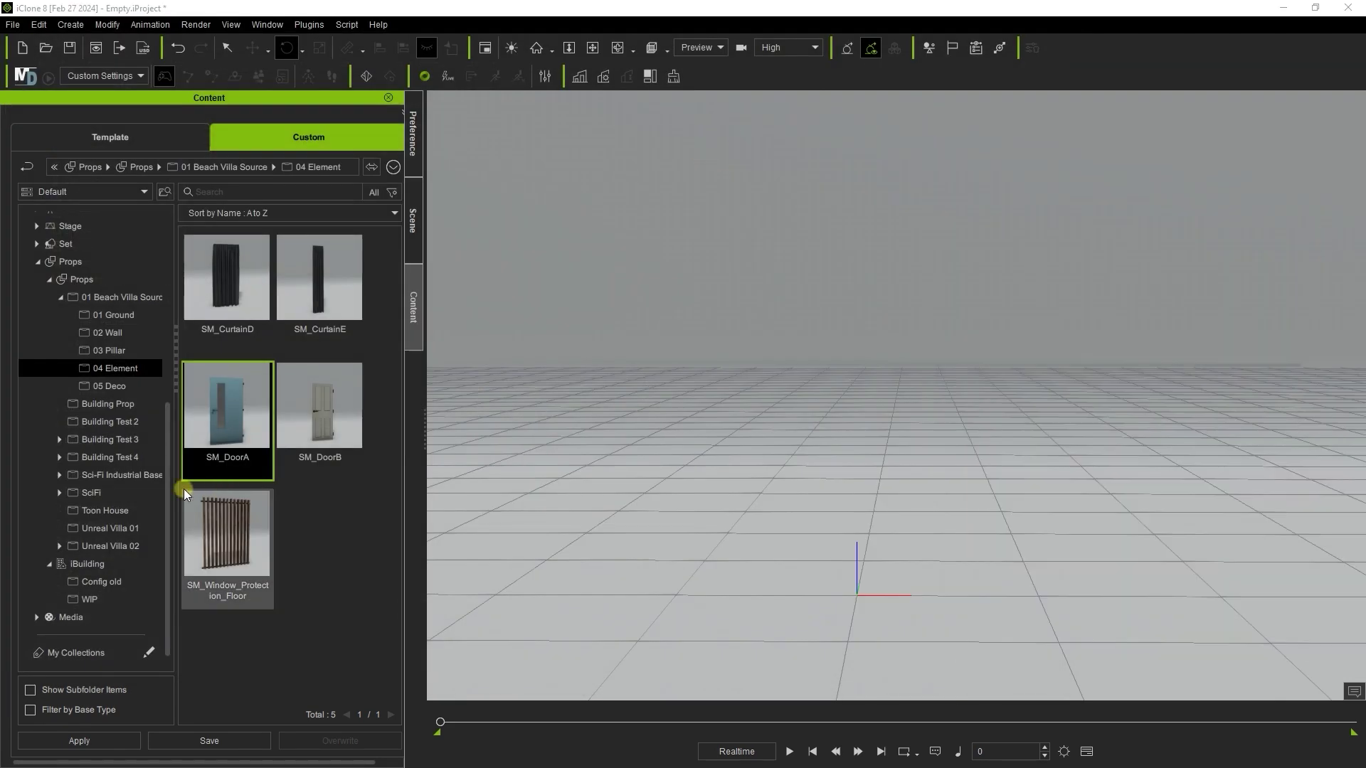
Start a new building from the Villa 01 package with one door and randomize the door's placement
{"action": "left_click", "coordinate": [87, 563]}
{"action": "left_click", "coordinate": [239, 404]}
{"action": "double_click", "coordinate": [239, 410]}
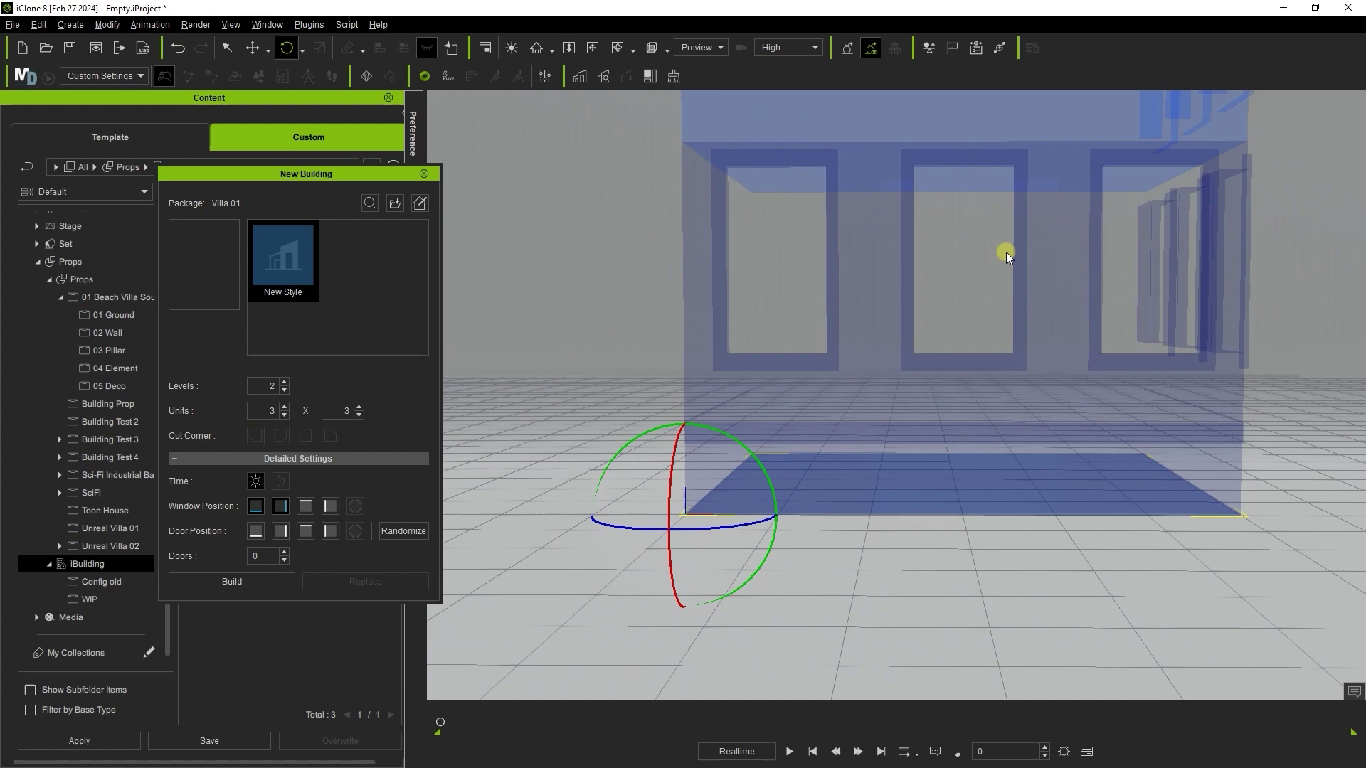
{"action": "left_click", "coordinate": [284, 551]}
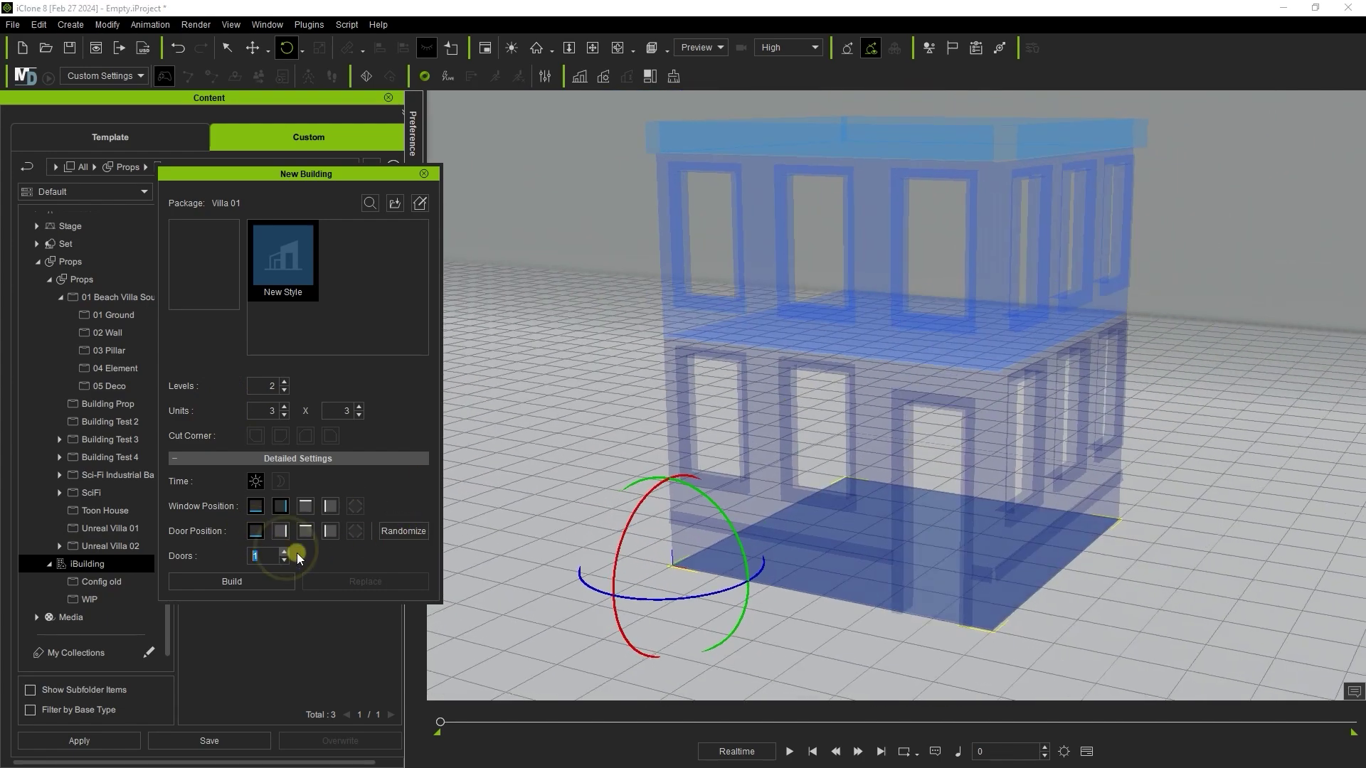
{"action": "left_click", "coordinate": [401, 531]}
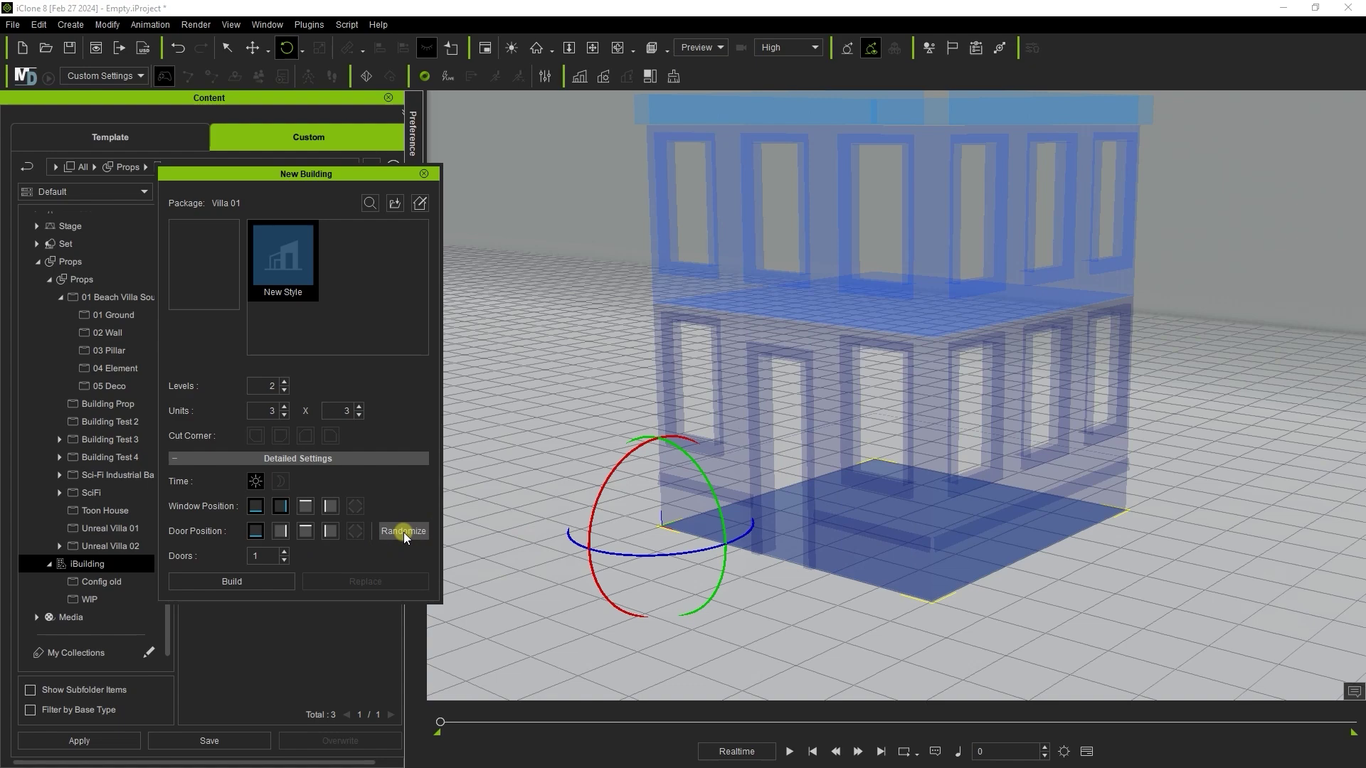
{"action": "left_click", "coordinate": [398, 532]}
{"action": "left_click", "coordinate": [396, 531]}
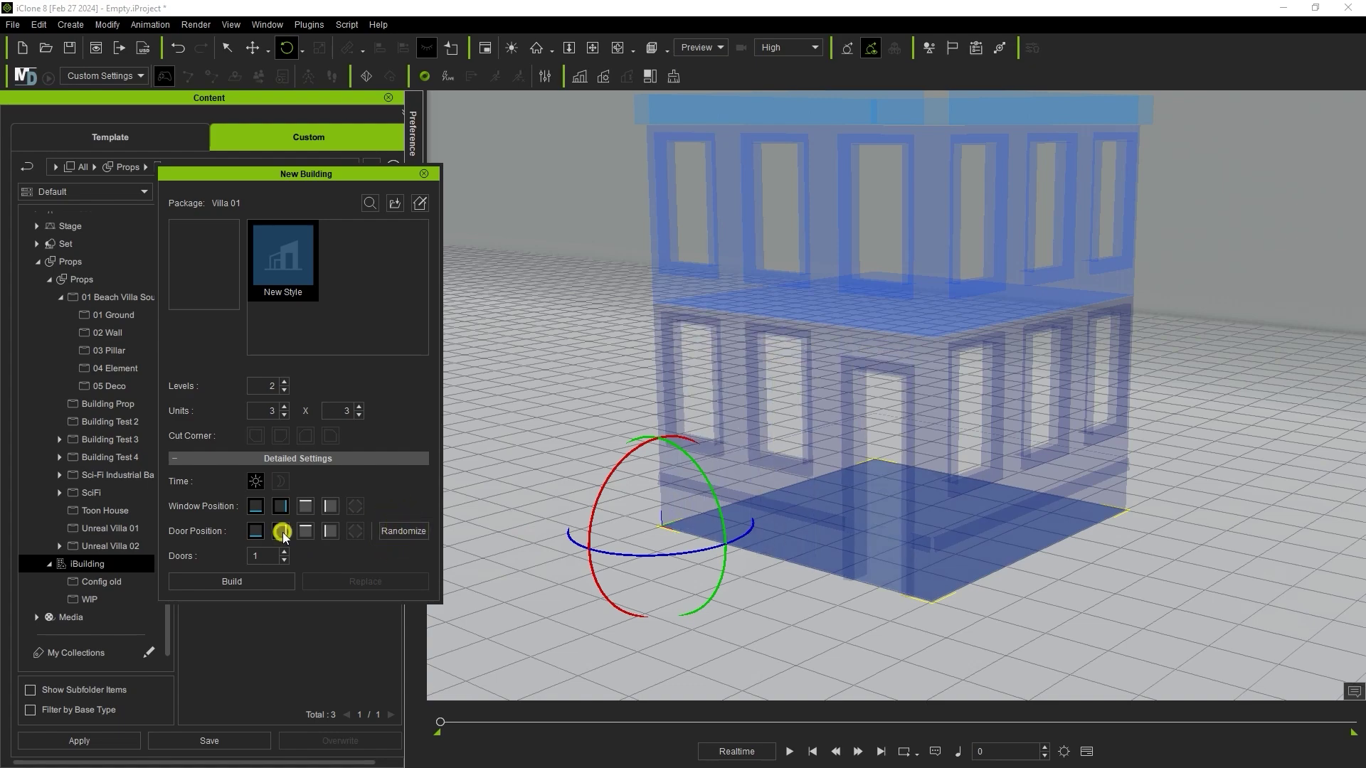
Allow doors on a second side, set the door count to 2, randomize their placement and build the building
{"action": "left_click", "coordinate": [285, 551]}
{"action": "left_click", "coordinate": [417, 533]}
{"action": "left_click", "coordinate": [416, 533]}
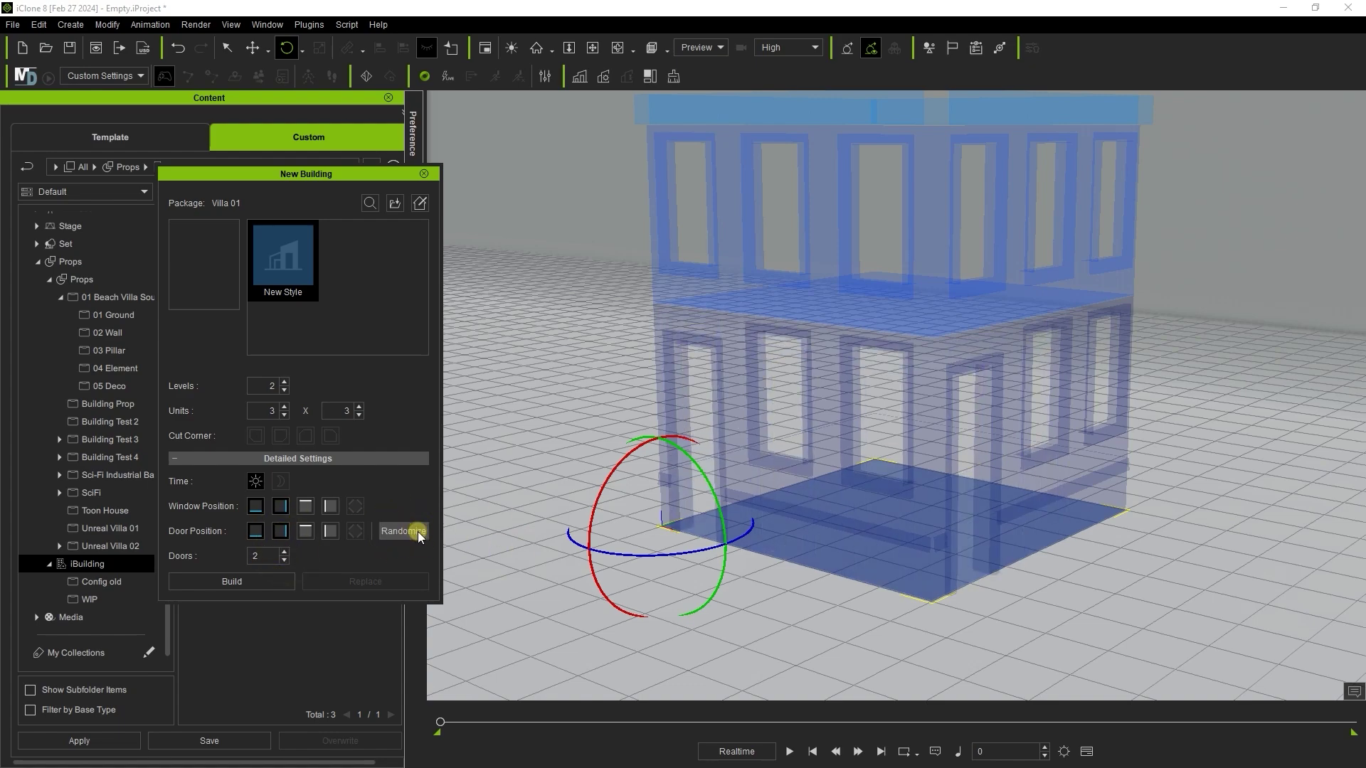
{"action": "right_click_drag", "start_coordinate": [829, 404], "coordinate": [756, 408]}
{"action": "left_click", "coordinate": [285, 581]}
{"action": "left_click", "coordinate": [798, 425]}
Select the door beside the building's front corner and test rotating it about its vertical axis
{"action": "scroll", "coordinate": [842, 445], "scroll_direction": "up", "scroll_amount": 4}
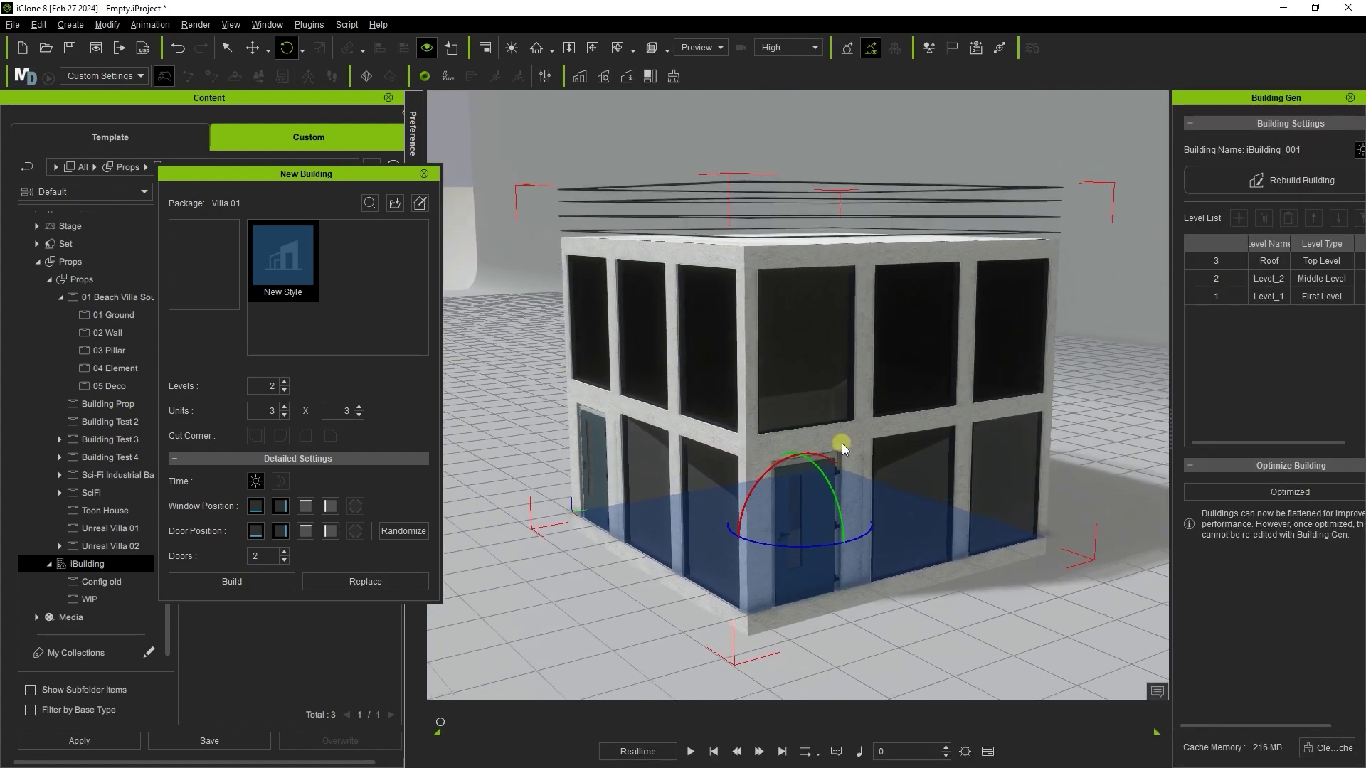
{"action": "middle_click_drag", "start_coordinate": [865, 444], "coordinate": [931, 363]}
{"action": "right_click_drag", "start_coordinate": [932, 363], "coordinate": [905, 433]}
{"action": "left_click", "coordinate": [894, 476]}
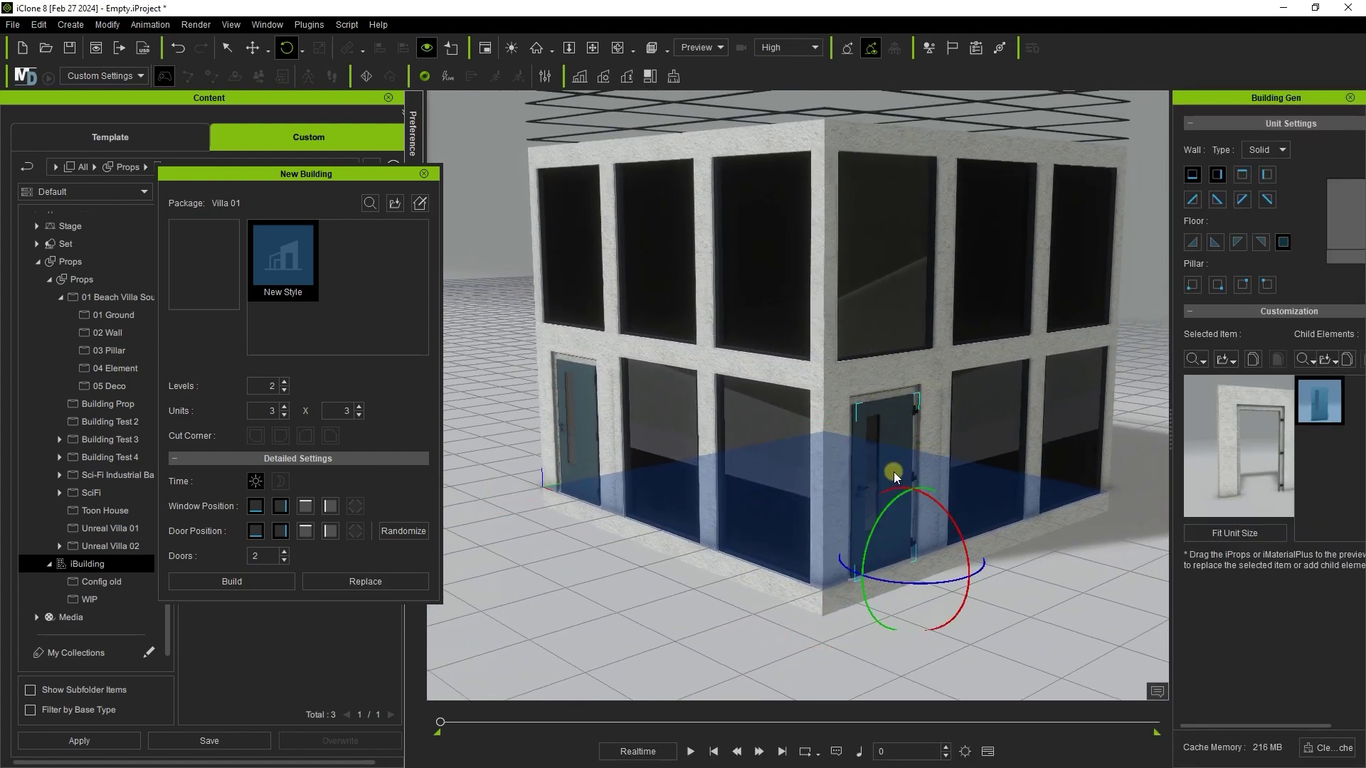
{"action": "mouse_move", "coordinate": [894, 580]}
{"action": "left_mouse_down"}
{"action": "mouse_move", "coordinate": [925, 601]}
{"action": "mouse_move", "coordinate": [909, 598]}
{"action": "left_mouse_up"}
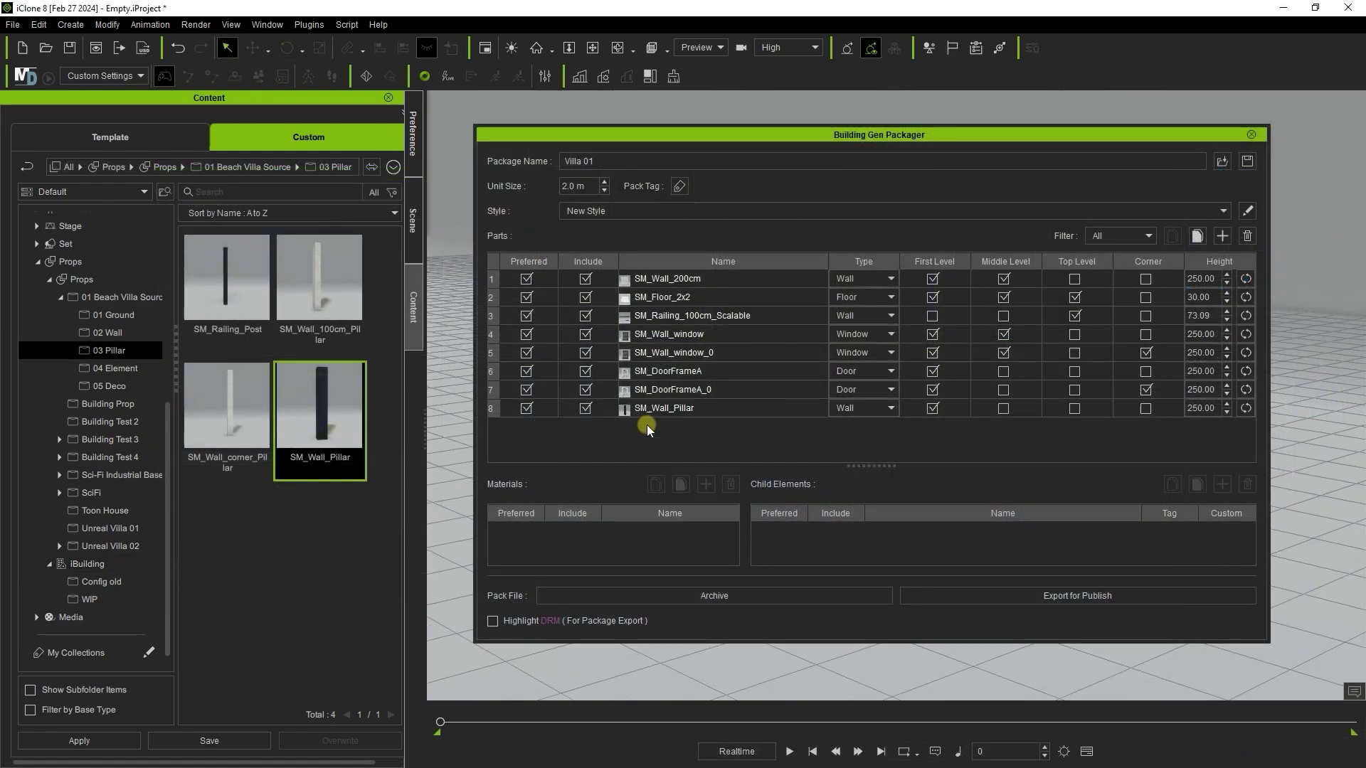
Add the SM_Railing_Post part, type it and SM_Wall_Pillar as Pillar, using SM_Wall_Pillar on first and middle levels and SM_Railing_Post only on the top level
{"action": "left_click_drag", "start_coordinate": [205, 295], "coordinate": [799, 448]}
{"action": "left_click", "coordinate": [889, 409]}
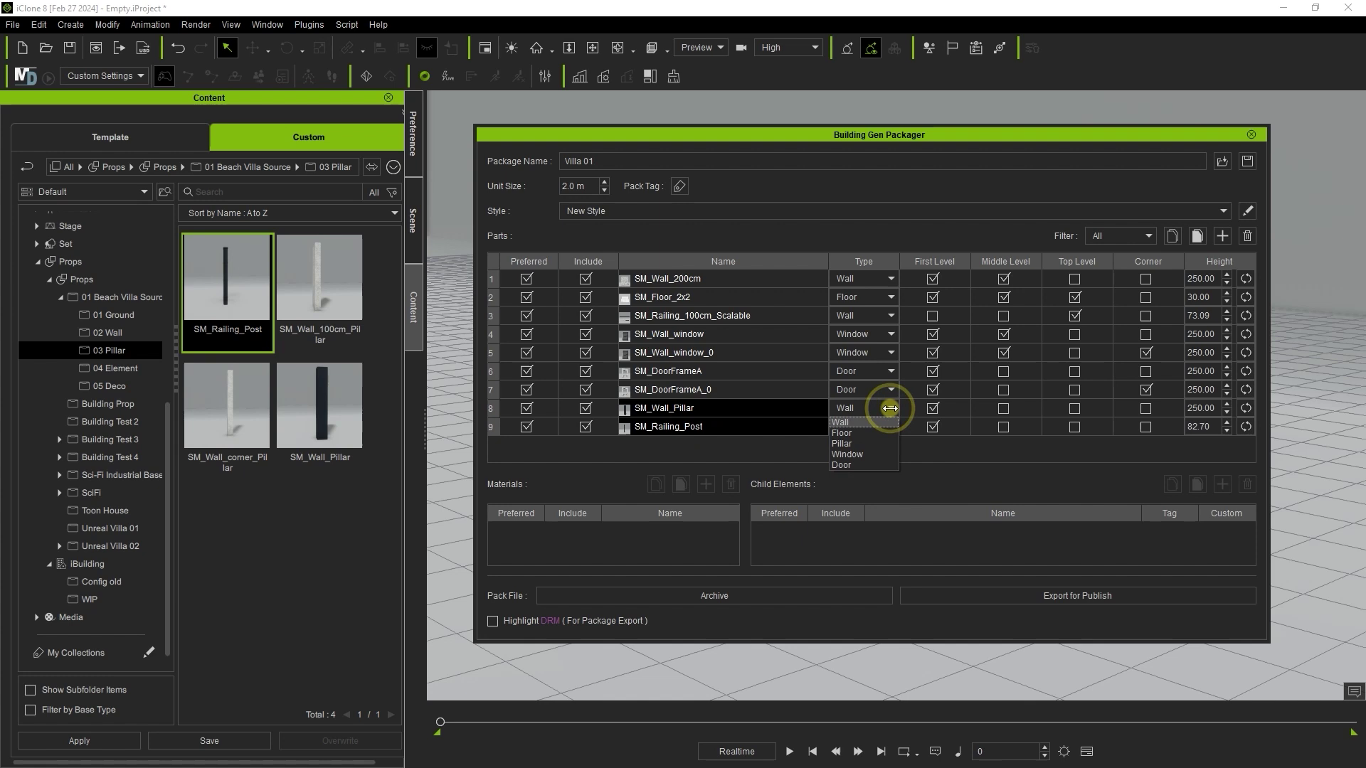
{"action": "left_click", "coordinate": [746, 411]}
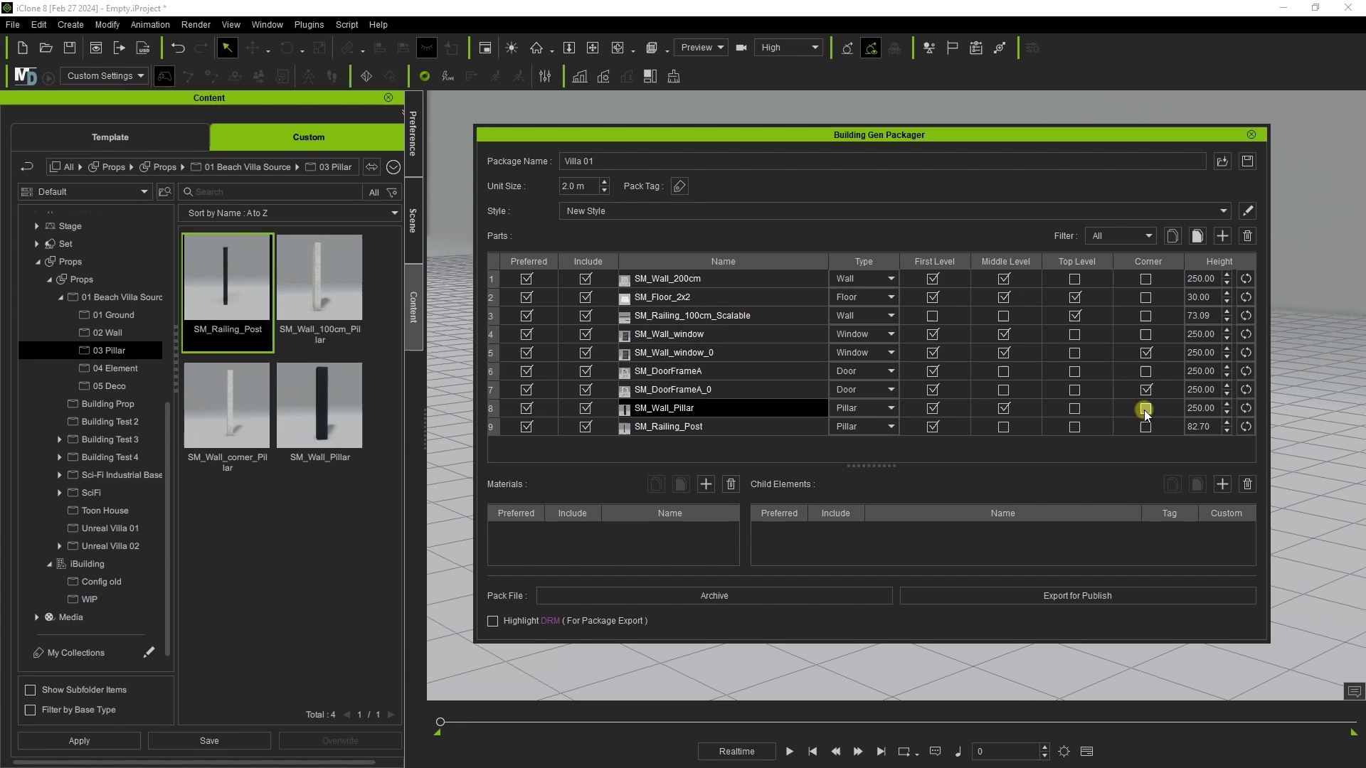
{"action": "left_click", "coordinate": [1074, 427]}
{"action": "left_click", "coordinate": [933, 427]}
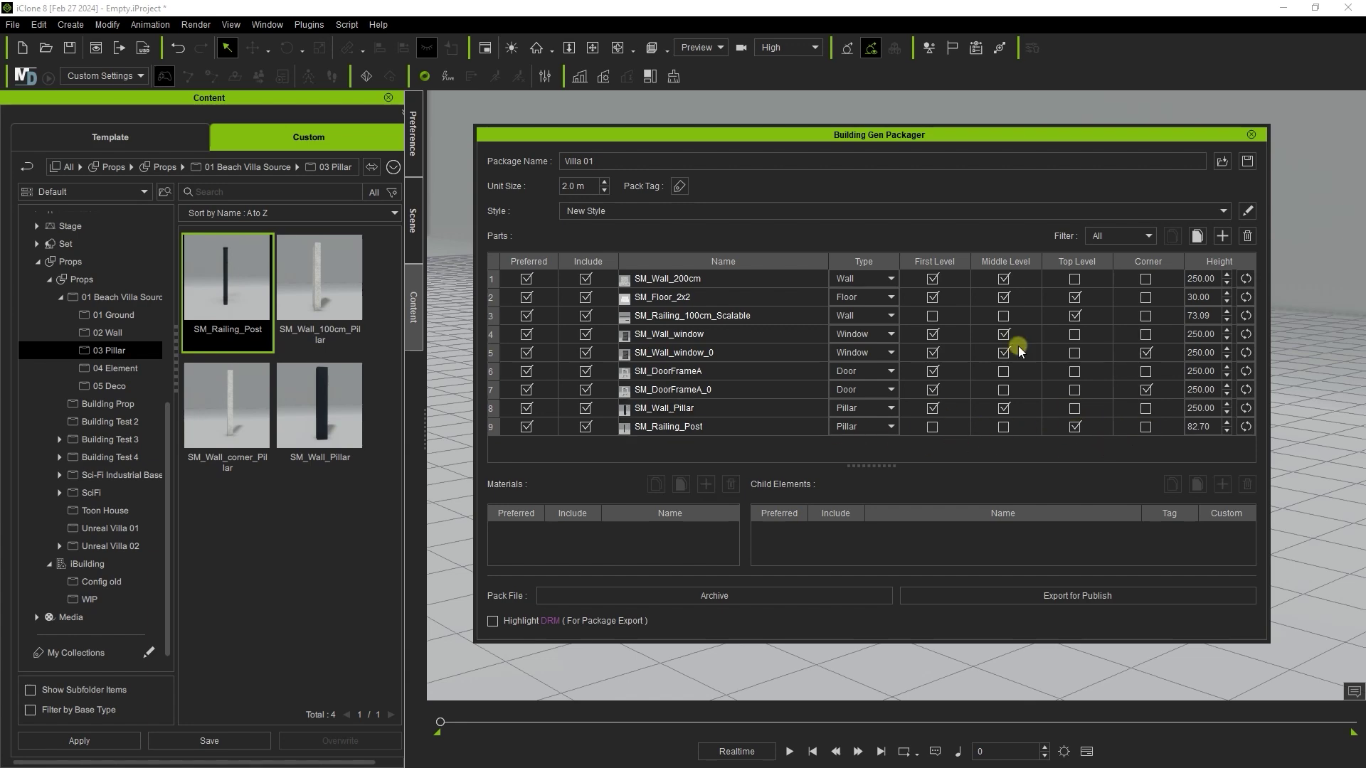
Save the package with its pillar parts, replacing the existing Villa 01.iBuildingConfig file
{"action": "left_click", "coordinate": [1246, 168]}
{"action": "left_click", "coordinate": [245, 144]}
{"action": "left_click", "coordinate": [950, 670]}
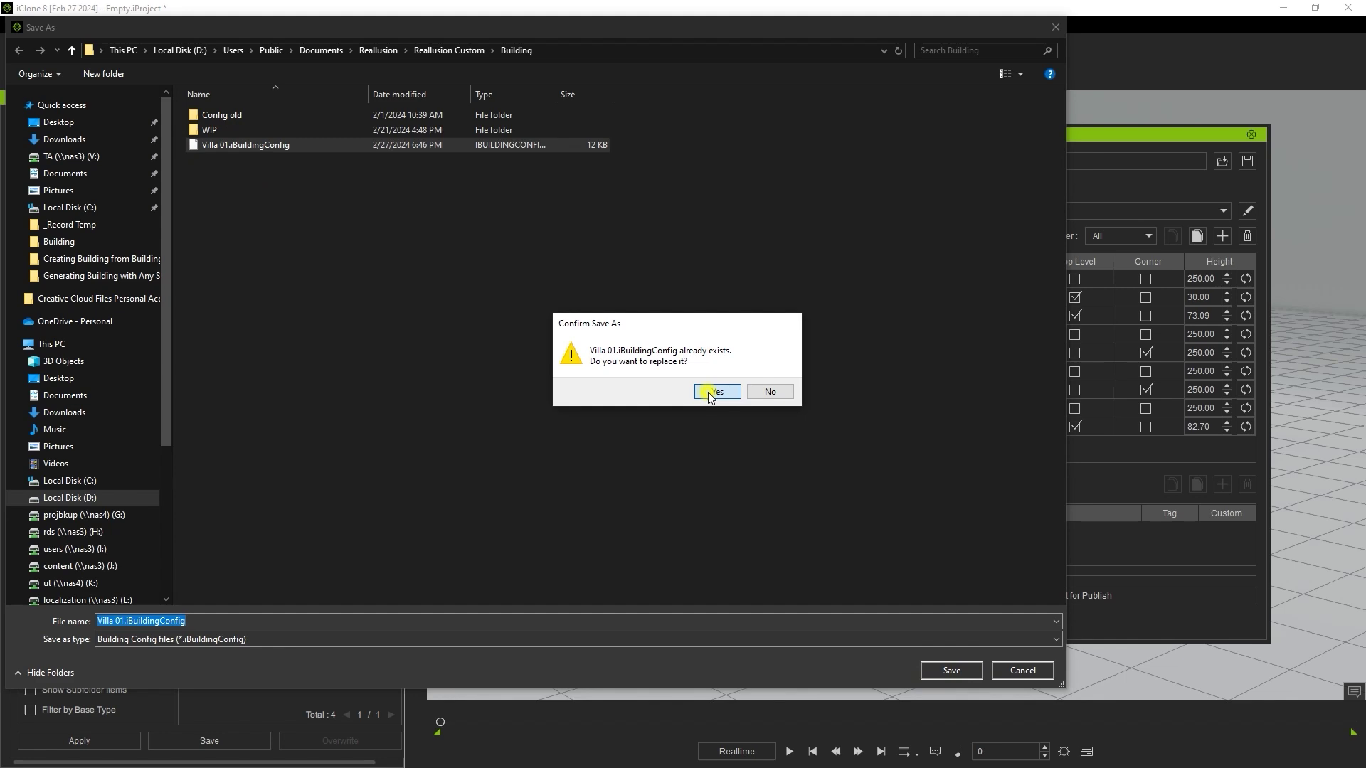
{"action": "left_click", "coordinate": [717, 391]}
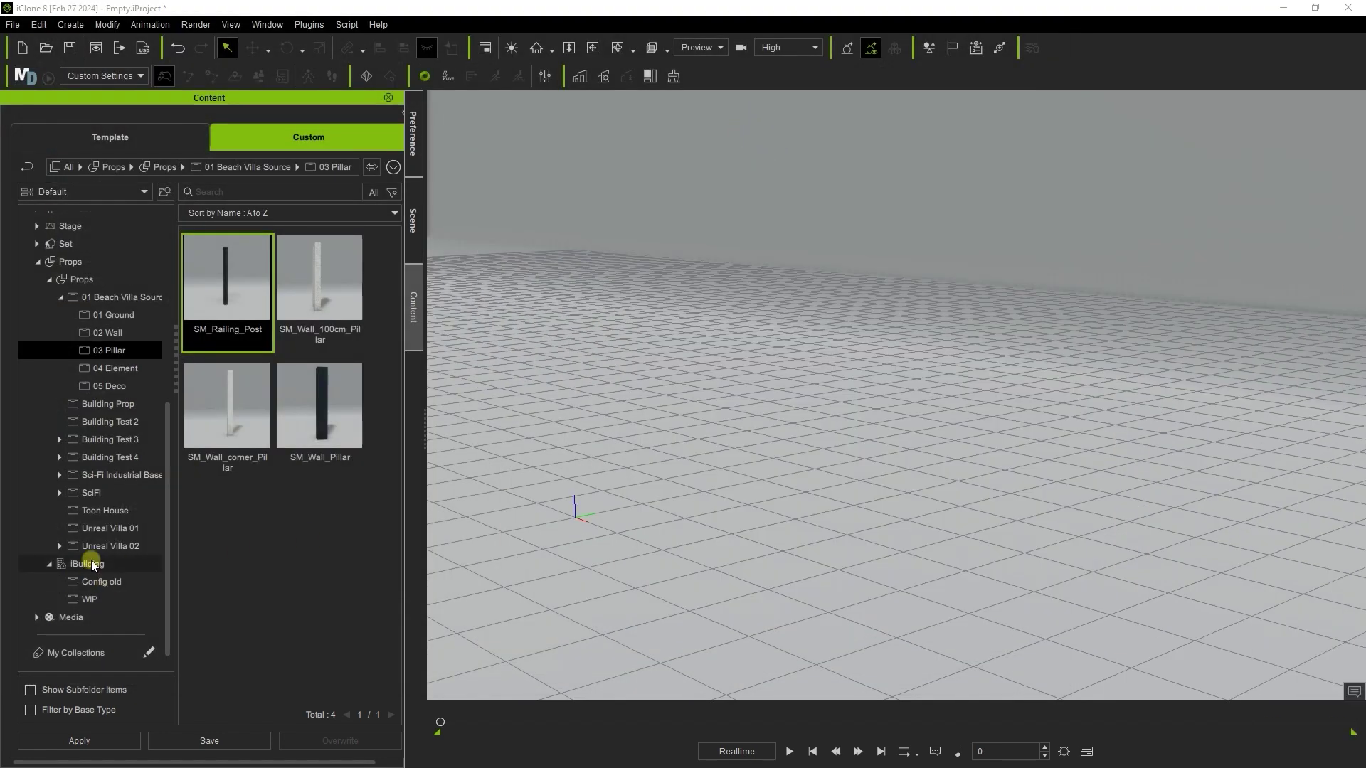
Build a two-level, 3 x 3 unit building with one door from the updated Villa 01 package
{"action": "left_click", "coordinate": [92, 566]}
{"action": "double_click", "coordinate": [260, 469]}
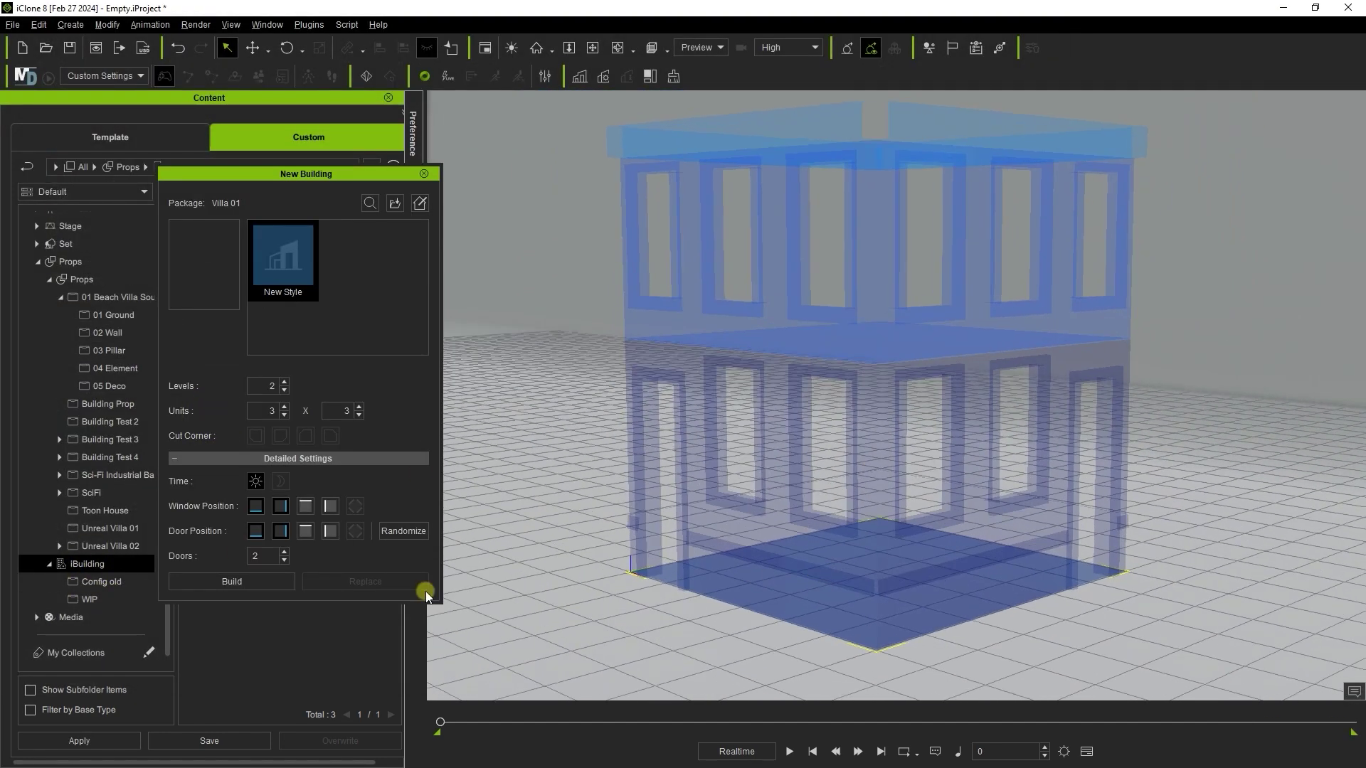
{"action": "left_click", "coordinate": [259, 577]}
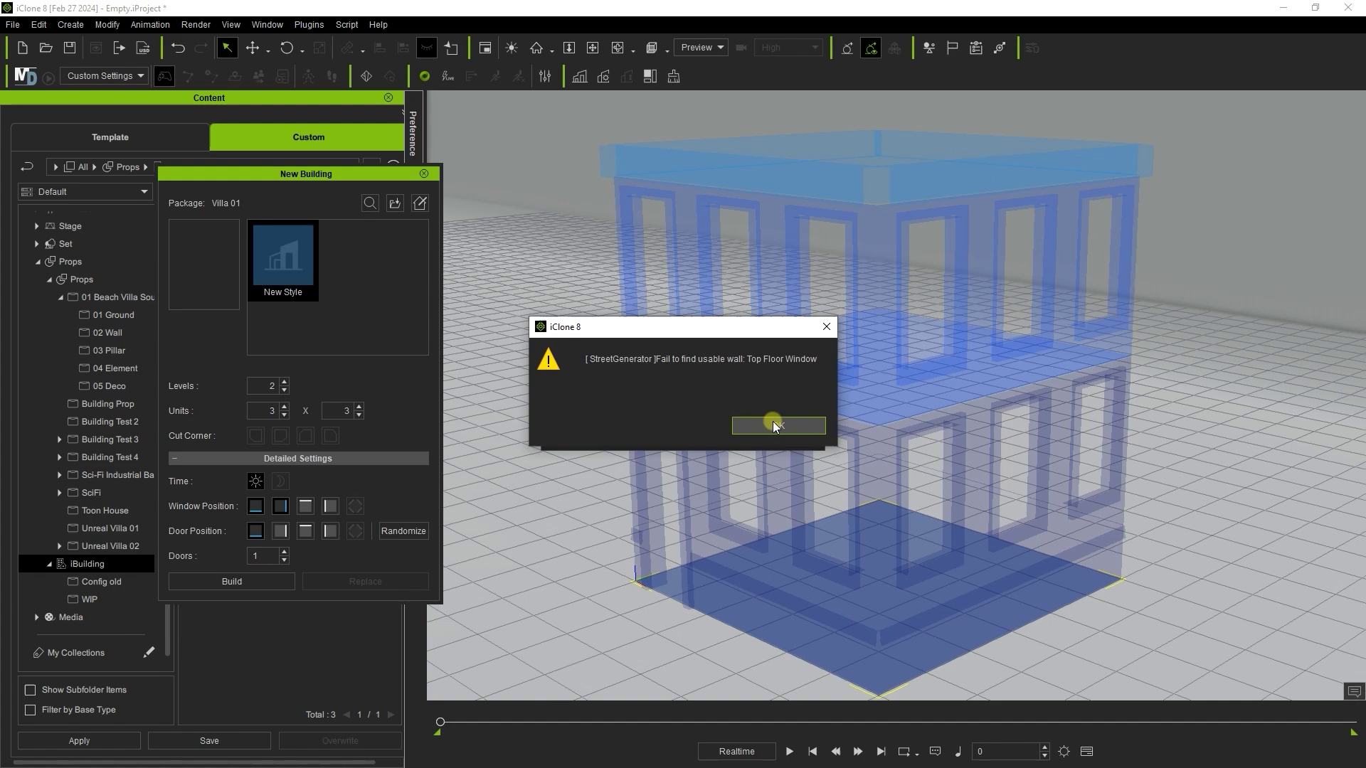
{"action": "left_click", "coordinate": [775, 425]}
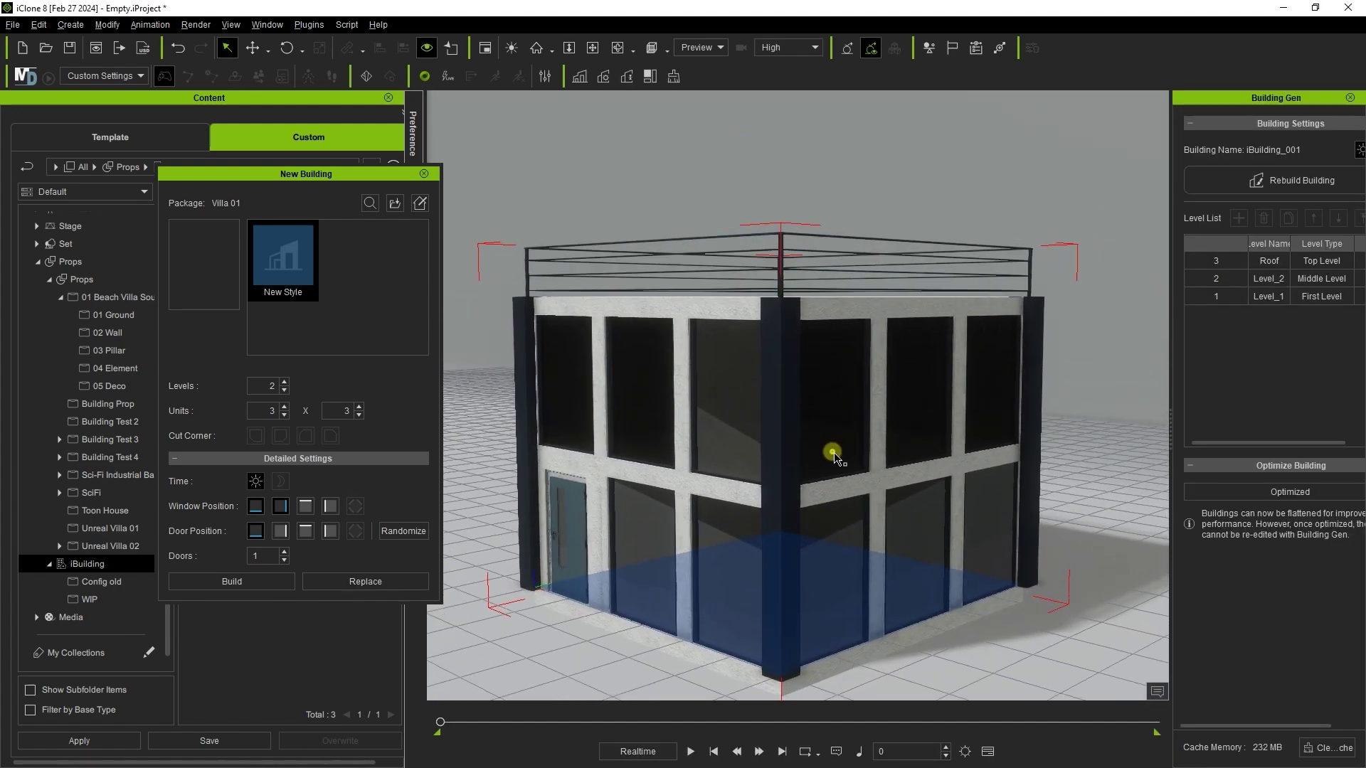
Examine the railing posts and pillars, and delete the upper-level pillar at the building's front corner
{"action": "middle_click_drag", "start_coordinate": [832, 452], "coordinate": [855, 512]}
{"action": "scroll", "coordinate": [859, 399], "scroll_direction": "up", "scroll_amount": 3}
{"action": "right_click_drag", "start_coordinate": [839, 420], "coordinate": [1005, 398]}
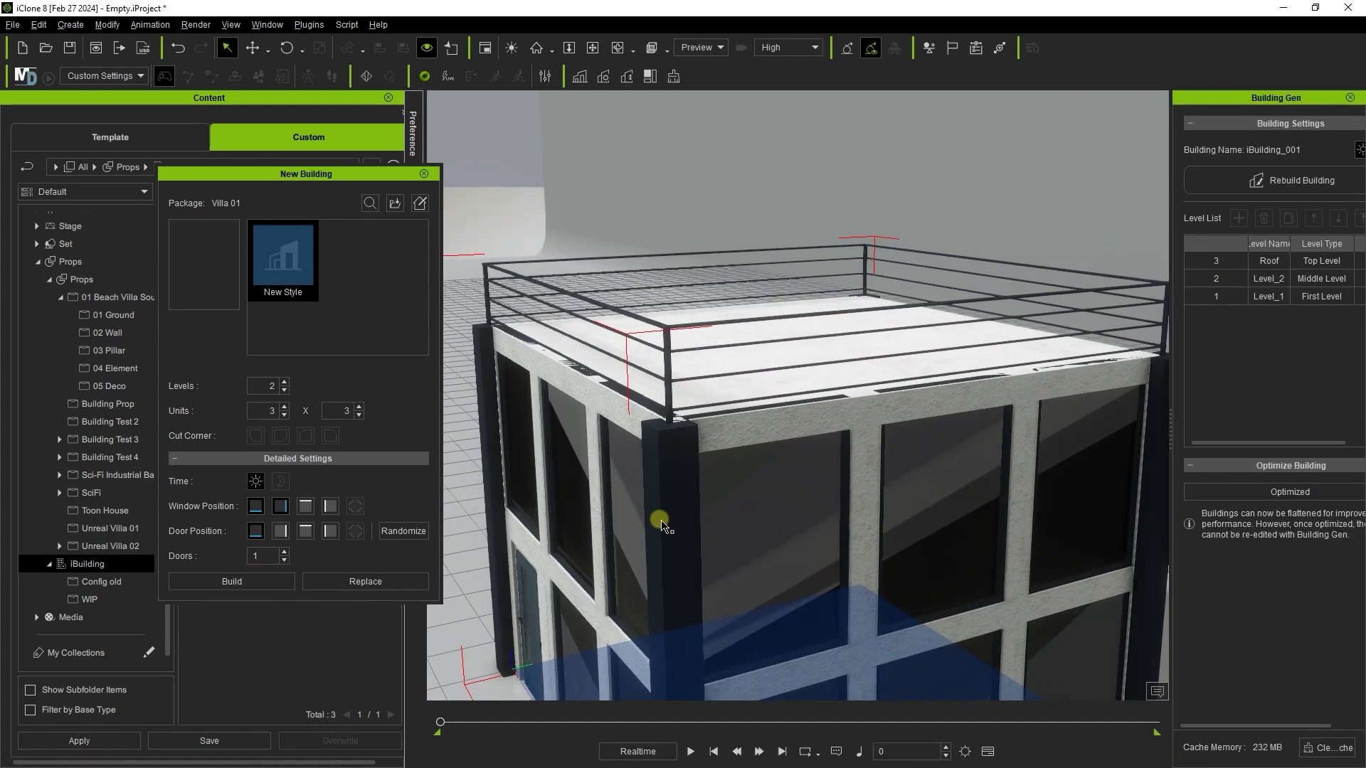
{"action": "right_click_drag", "start_coordinate": [660, 526], "coordinate": [771, 512]}
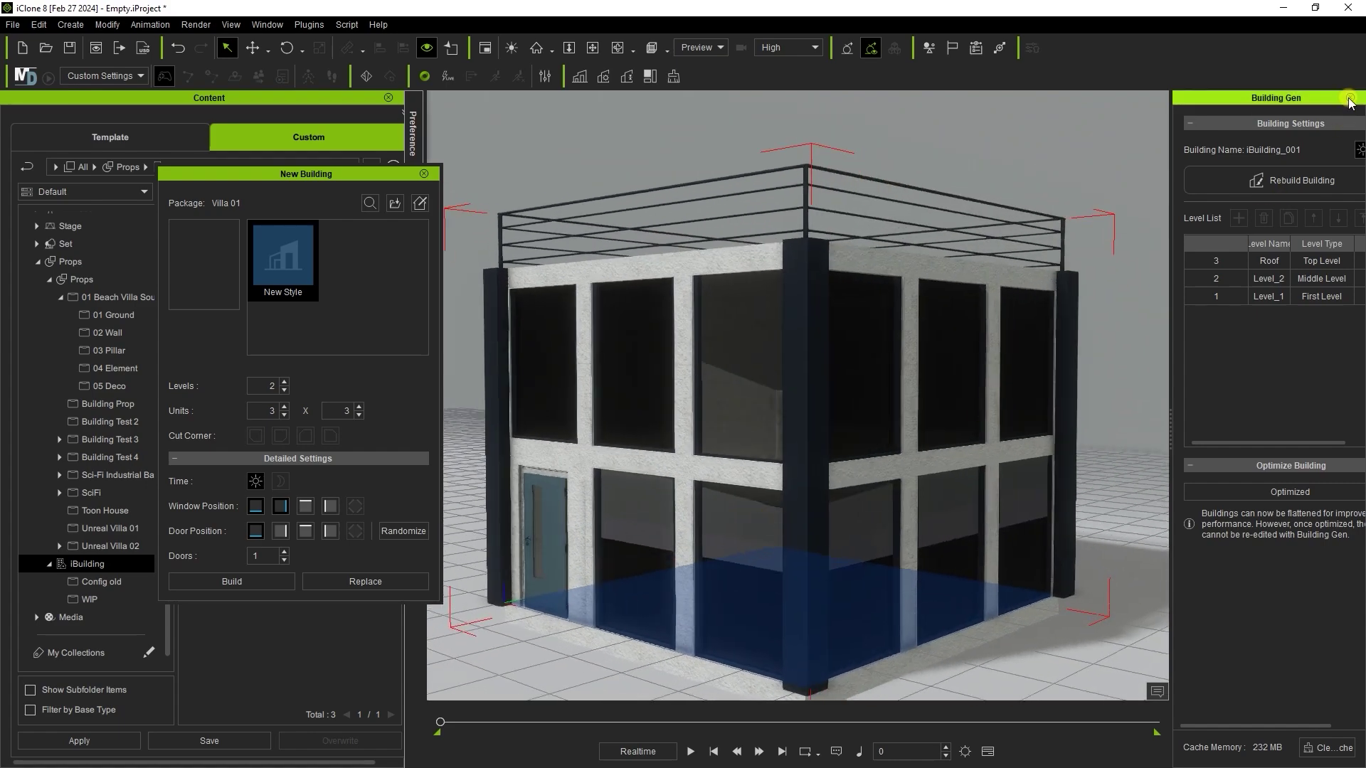
{"action": "scroll", "coordinate": [995, 284], "scroll_direction": "up", "scroll_amount": 6}
{"action": "left_click", "coordinate": [788, 397]}
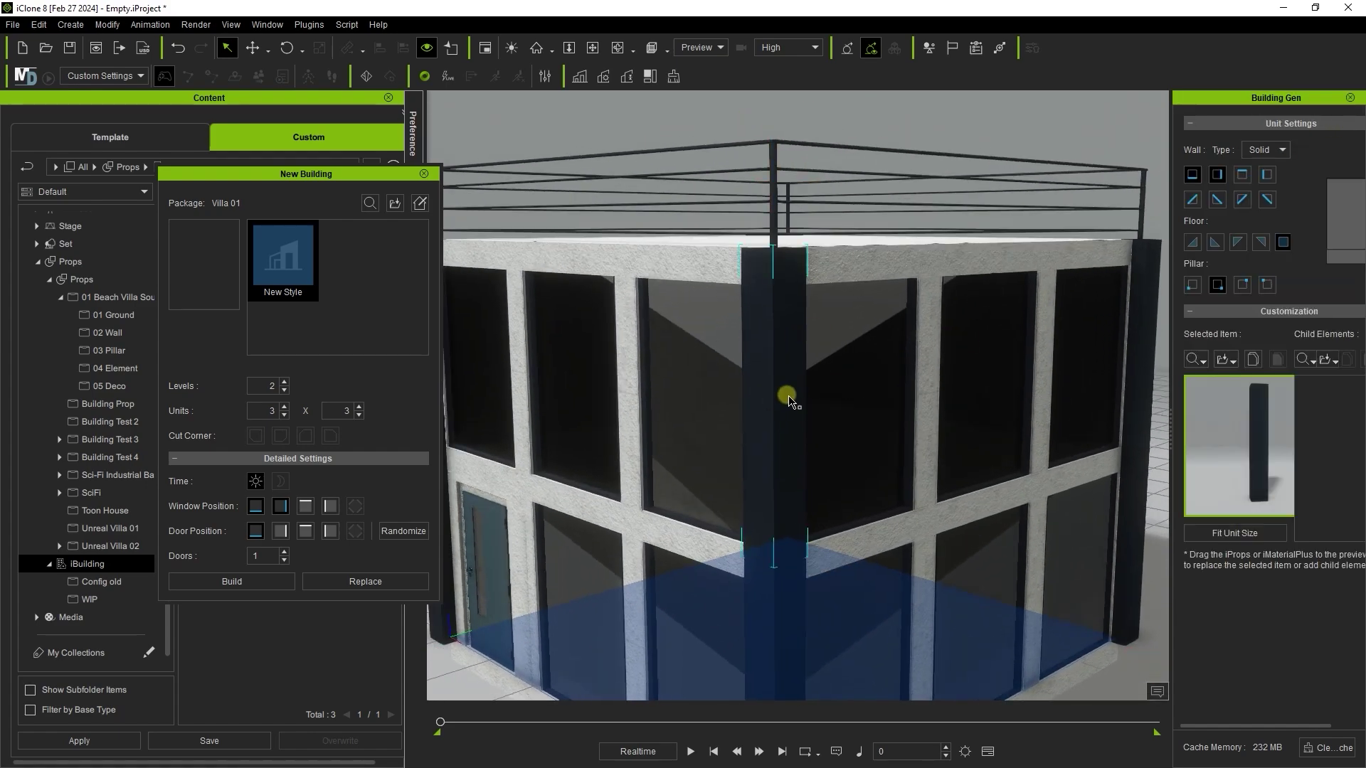
{"action": "key", "text": "Delete"}
Move the two upper-level windows beside the front corner outward to inspect how their wall ends meet
{"action": "left_click", "coordinate": [877, 352]}
{"action": "right_click_drag", "start_coordinate": [710, 284], "coordinate": [771, 344]}
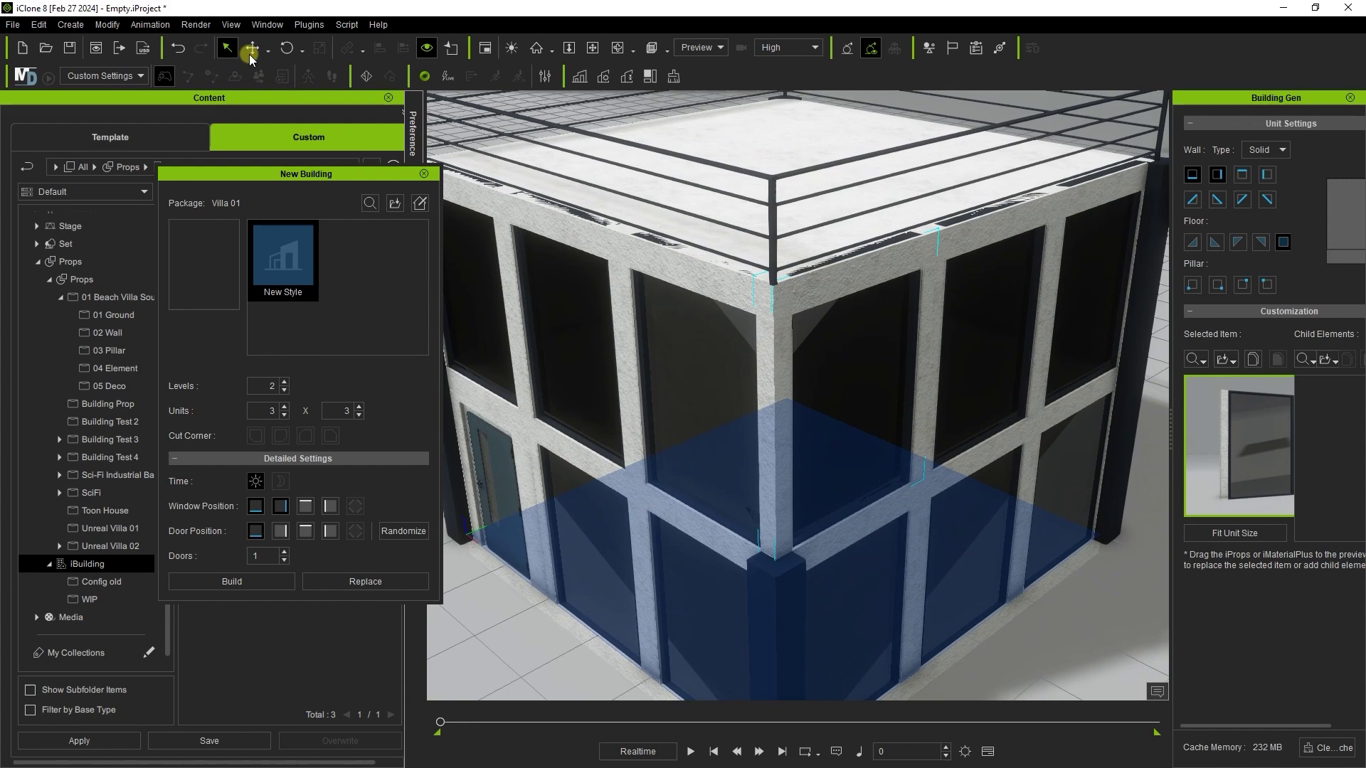
{"action": "left_click_drag", "start_coordinate": [912, 541], "coordinate": [978, 569]}
{"action": "left_click", "coordinate": [662, 363]}
{"action": "left_click_drag", "start_coordinate": [743, 486], "coordinate": [693, 510]}
{"action": "right_click_drag", "start_coordinate": [818, 434], "coordinate": [852, 296]}
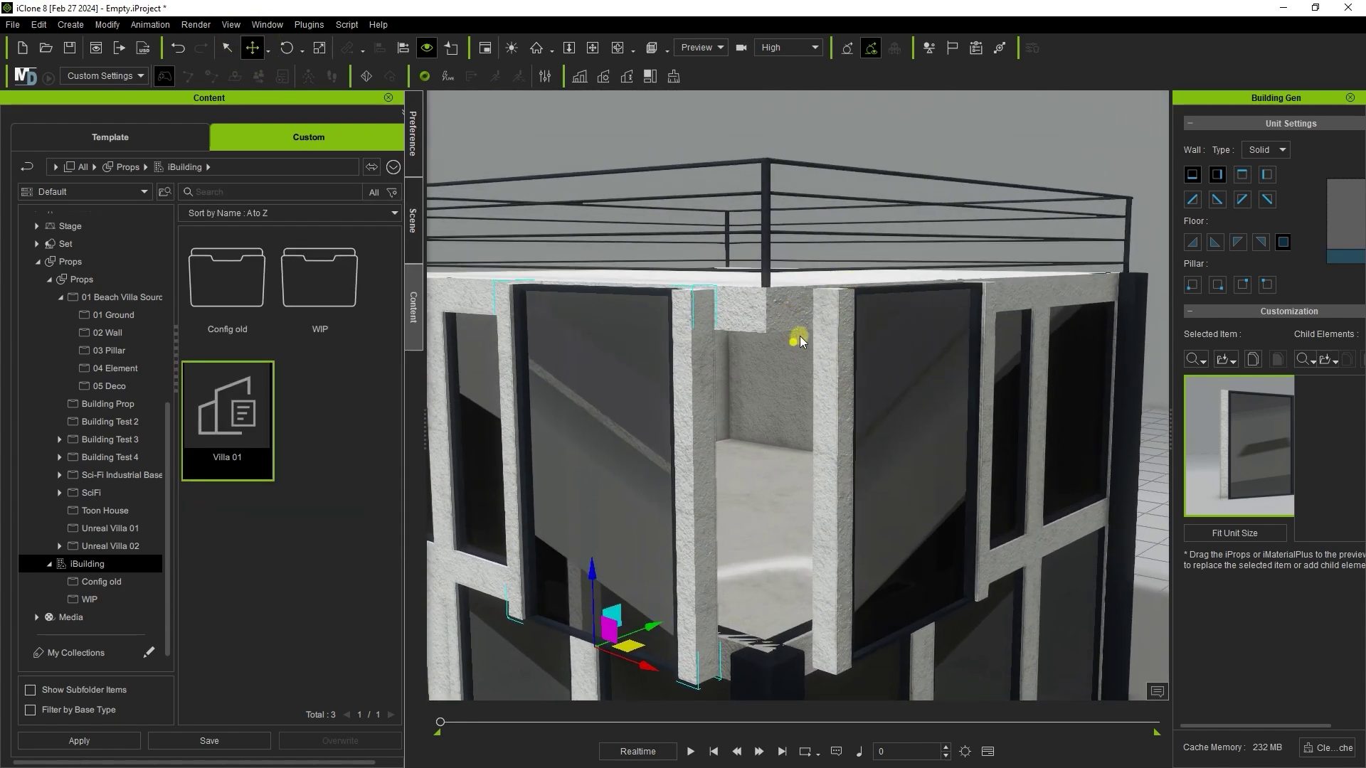
{"action": "scroll", "coordinate": [799, 341], "scroll_direction": "down", "scroll_amount": 5}
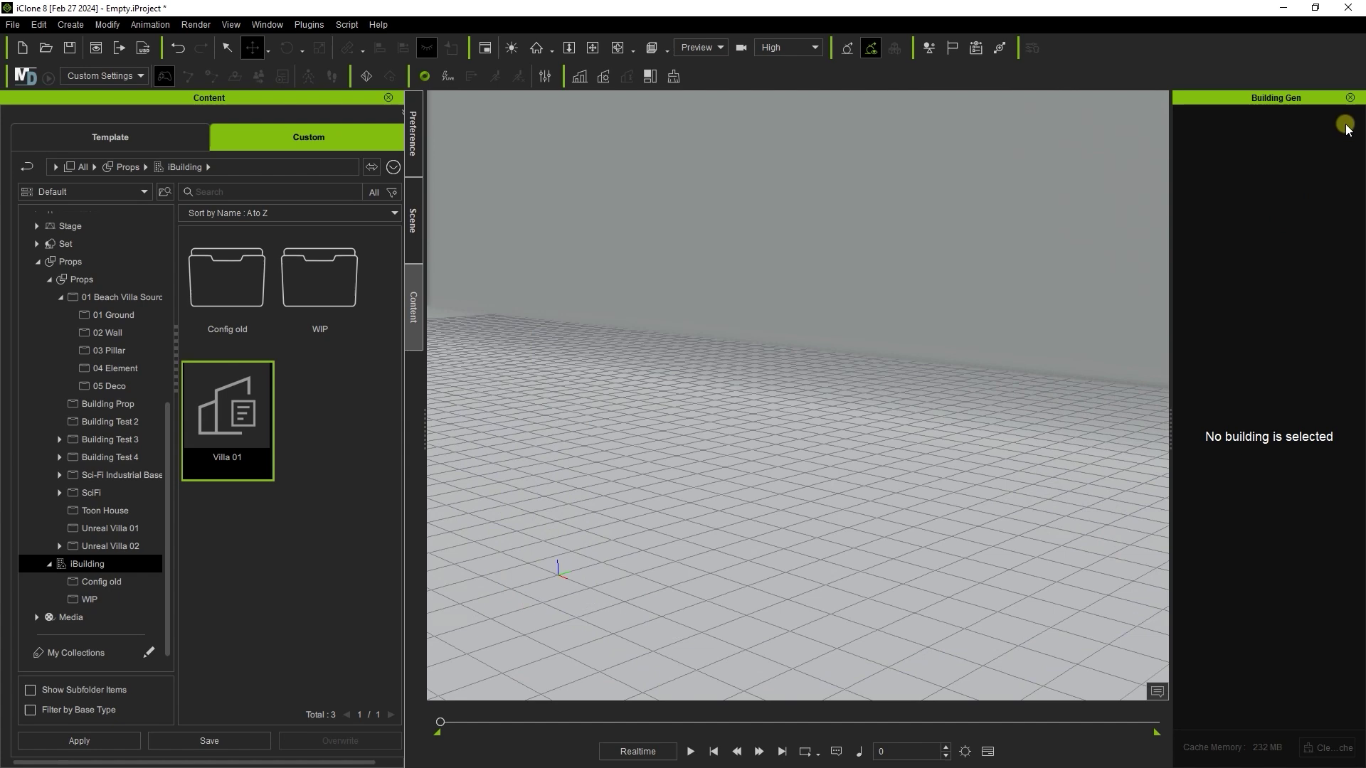
Reopen the Building Gen Packager and set the height of parts SM_Wall_window through SM_Wall_Pillar to 280
{"action": "left_click", "coordinate": [1349, 98]}
{"action": "left_click", "coordinate": [604, 76]}
{"action": "left_click_drag", "start_coordinate": [951, 195], "coordinate": [900, 139]}
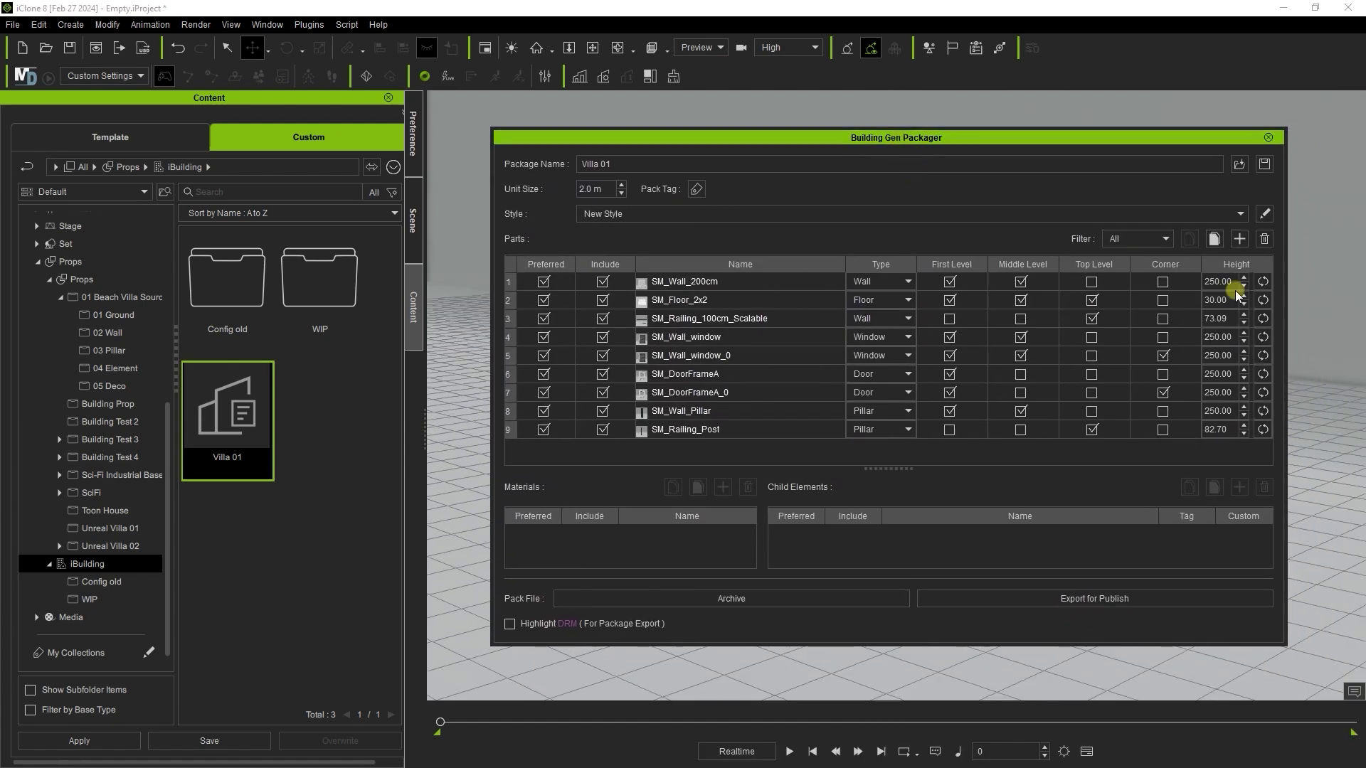
{"action": "left_click", "coordinate": [679, 340]}
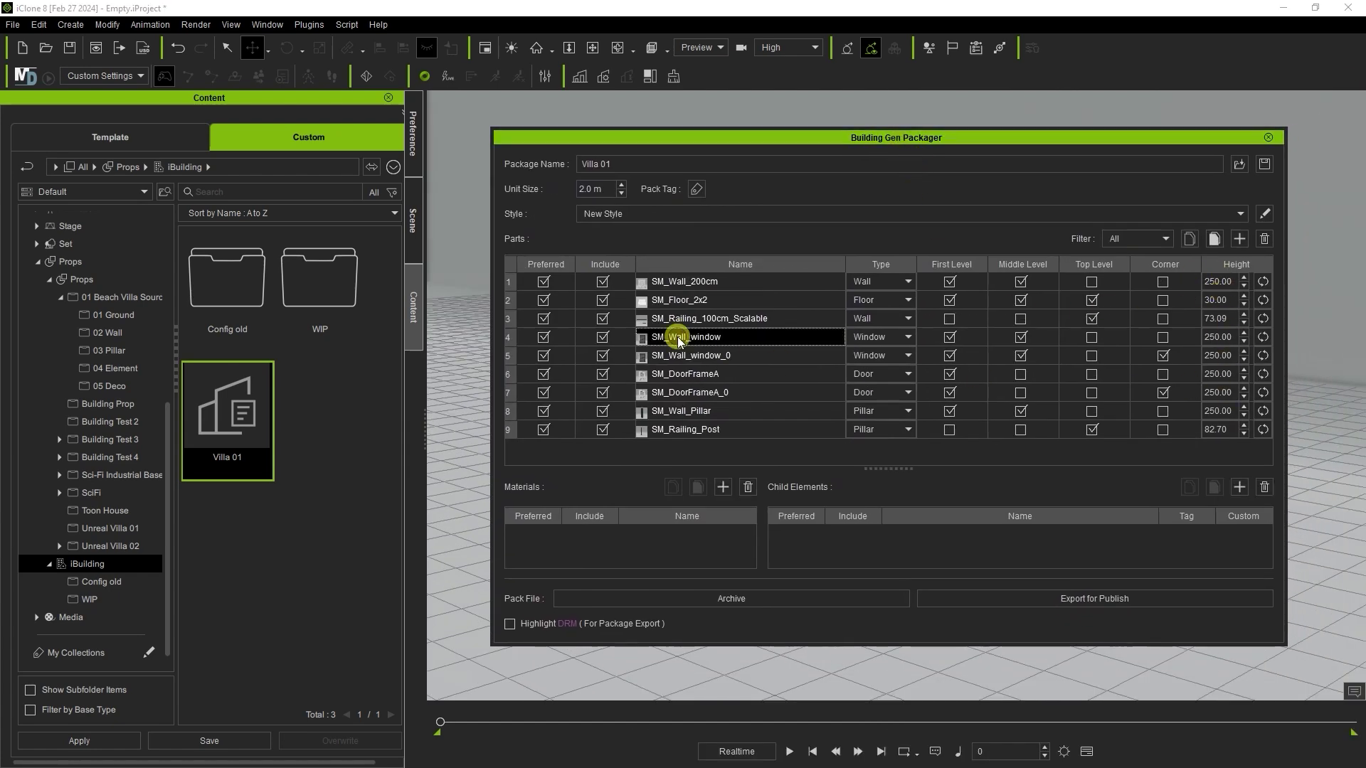
{"action": "left_click", "coordinate": [758, 413], "text": "shift"}
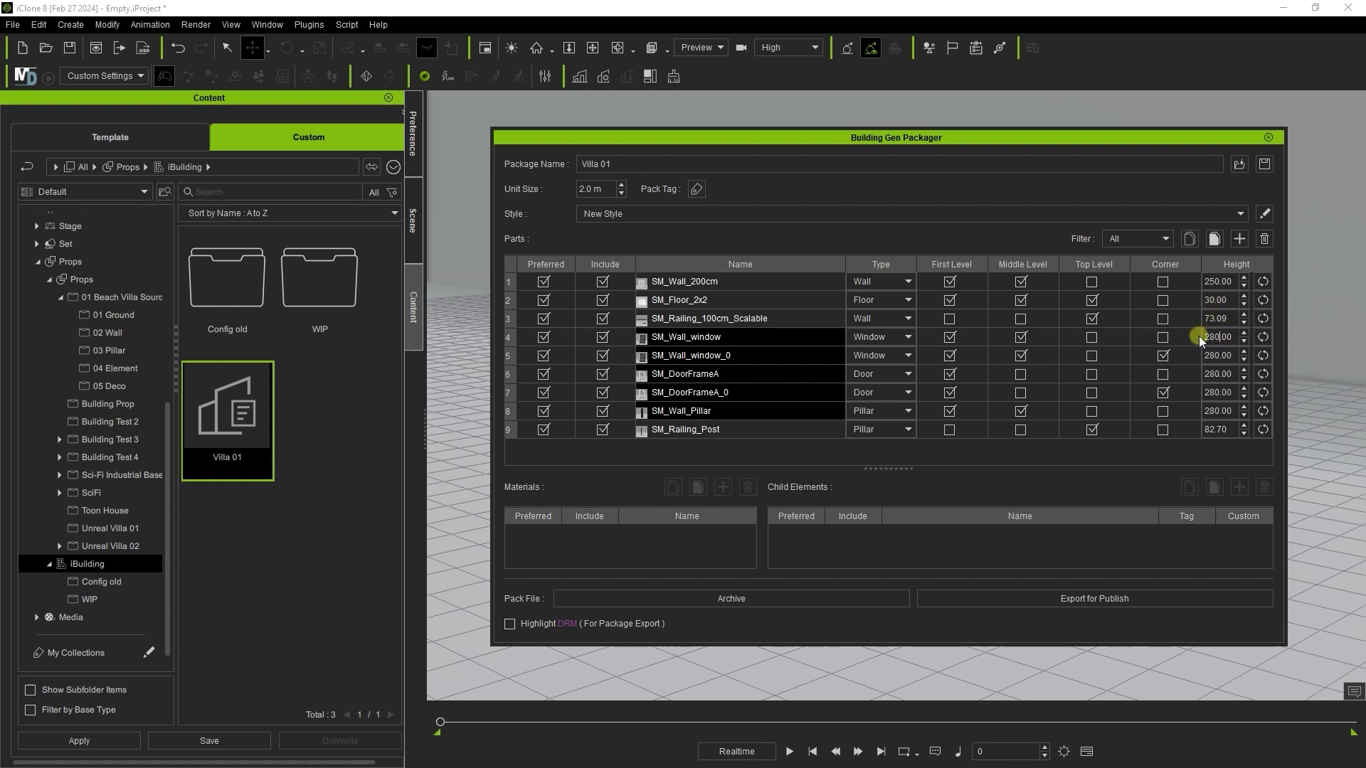
{"action": "left_click", "coordinate": [1221, 429]}
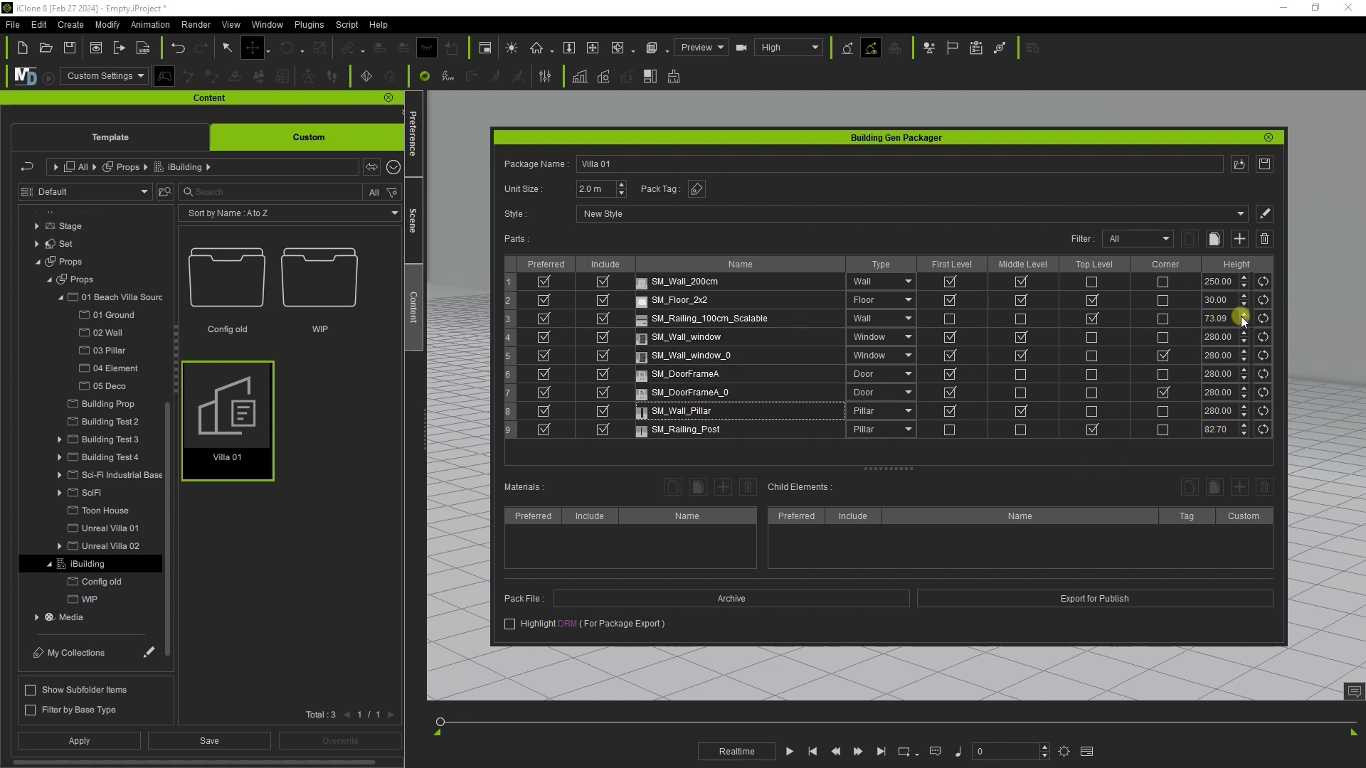
{"action": "left_click", "coordinate": [1182, 278]}
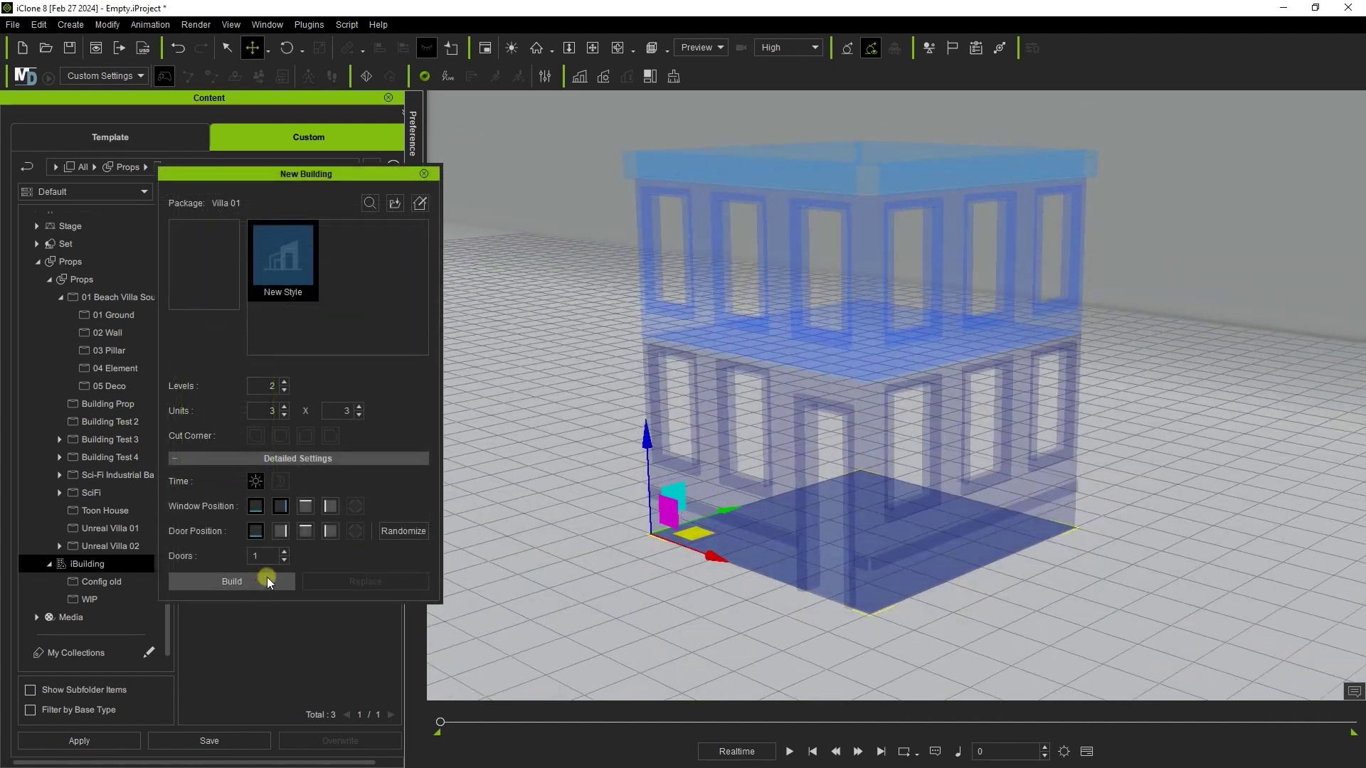
Generate a two-level, 3 x 3 unit building with one door from the height-adjusted Villa 01 package
{"action": "left_click", "coordinate": [266, 580]}
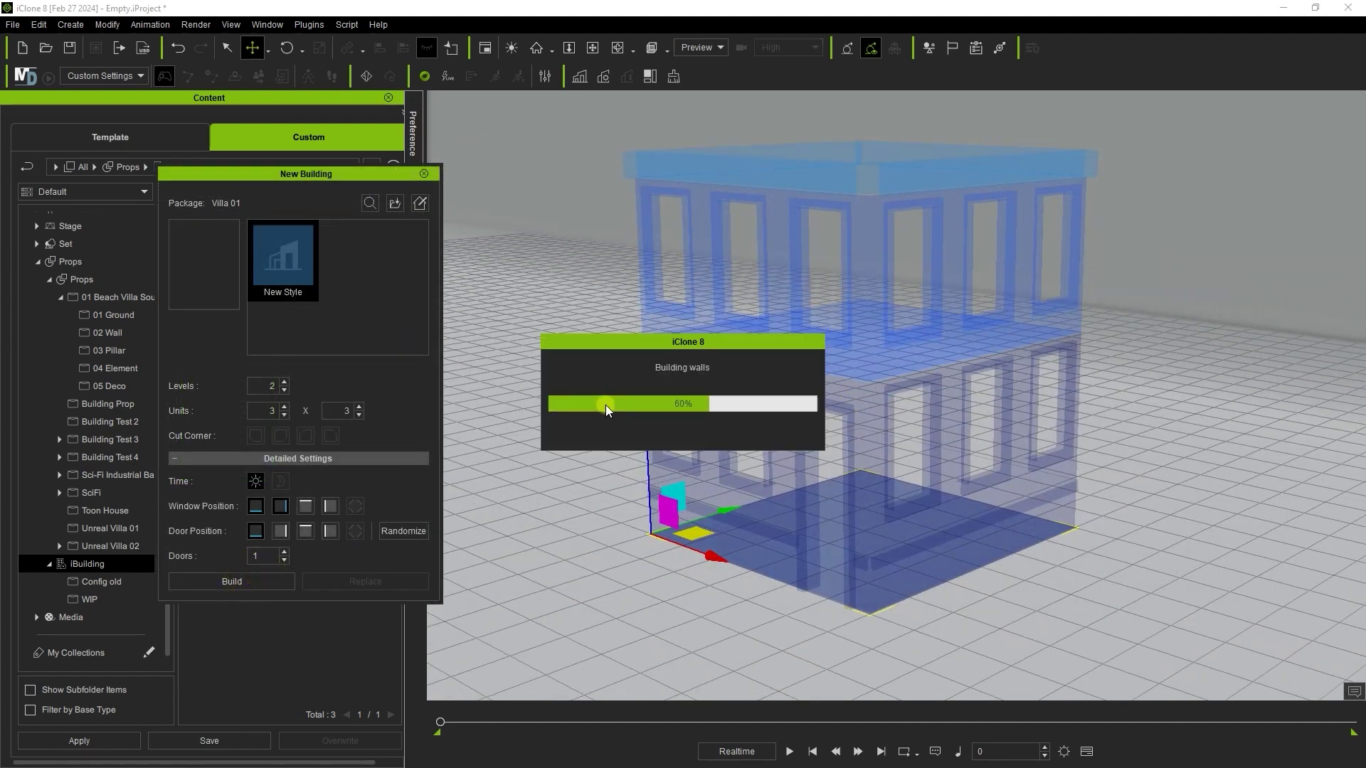
{"action": "left_click", "coordinate": [780, 427]}
{"action": "right_click_drag", "start_coordinate": [791, 261], "coordinate": [811, 141], "text": "alt"}
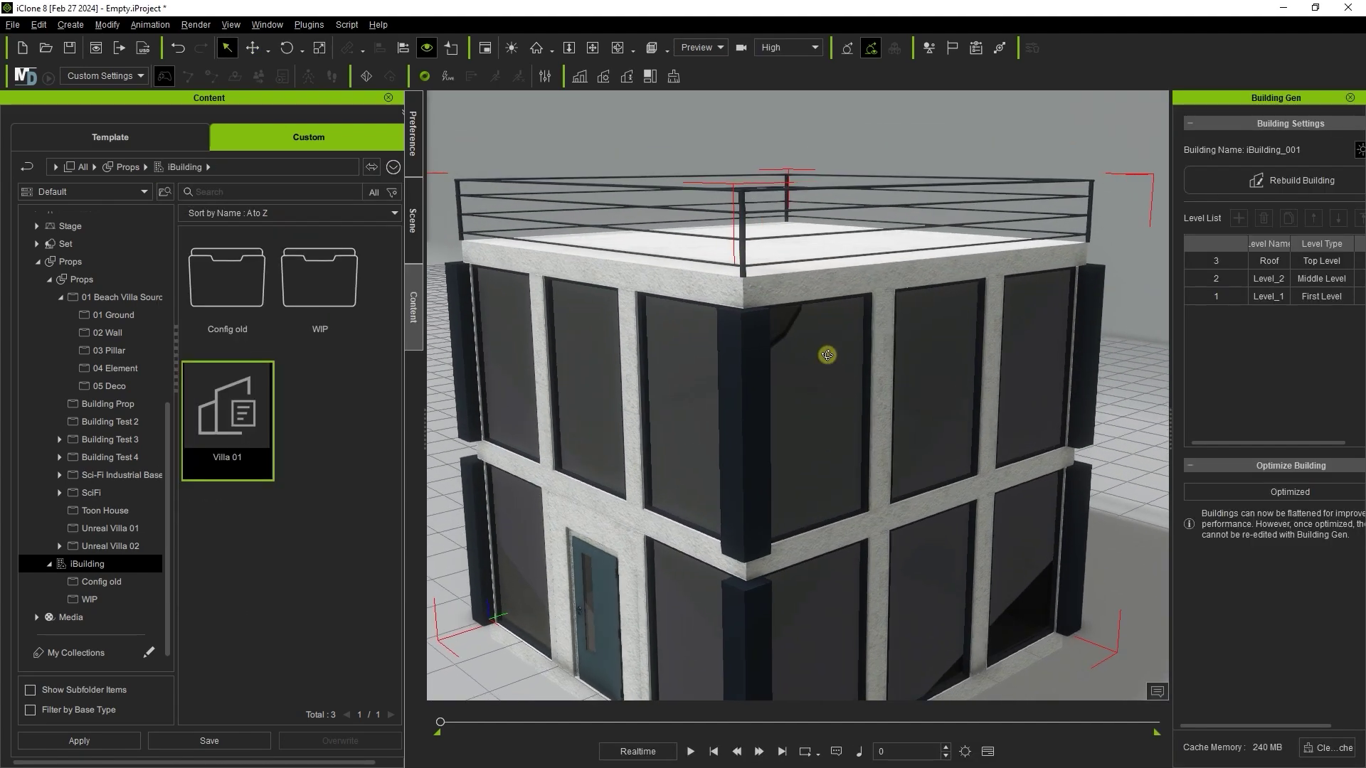
Move the upper-level and ground-level pillars at the front corner outward, away from the building
{"action": "left_click", "coordinate": [646, 546]}
{"action": "left_click_drag", "start_coordinate": [646, 546], "coordinate": [895, 475], "text": "alt"}
{"action": "left_click", "coordinate": [896, 475]}
{"action": "left_click", "coordinate": [254, 49]}
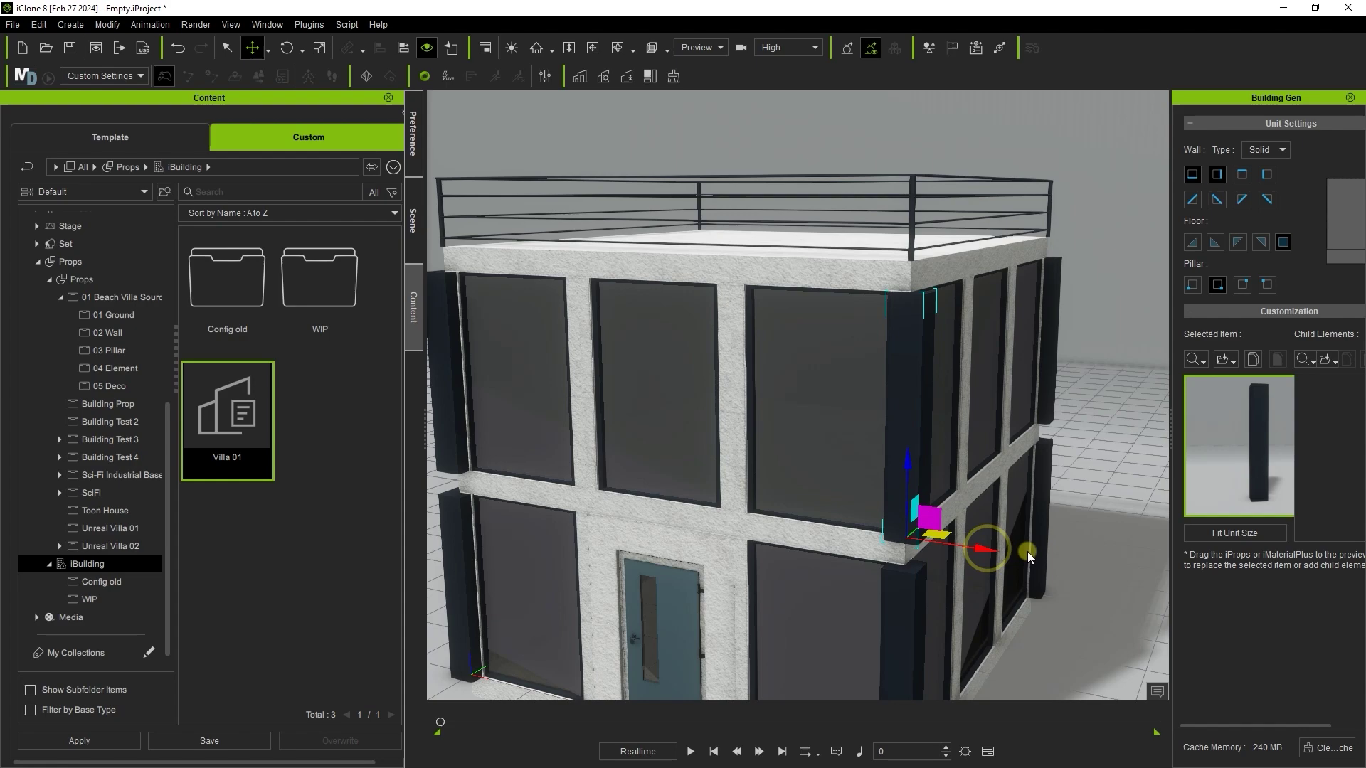
{"action": "scroll", "coordinate": [1026, 555], "scroll_direction": "up", "scroll_amount": 5}
{"action": "right_click_drag", "start_coordinate": [909, 581], "coordinate": [899, 544], "text": "alt"}
{"action": "left_click", "coordinate": [857, 597]}
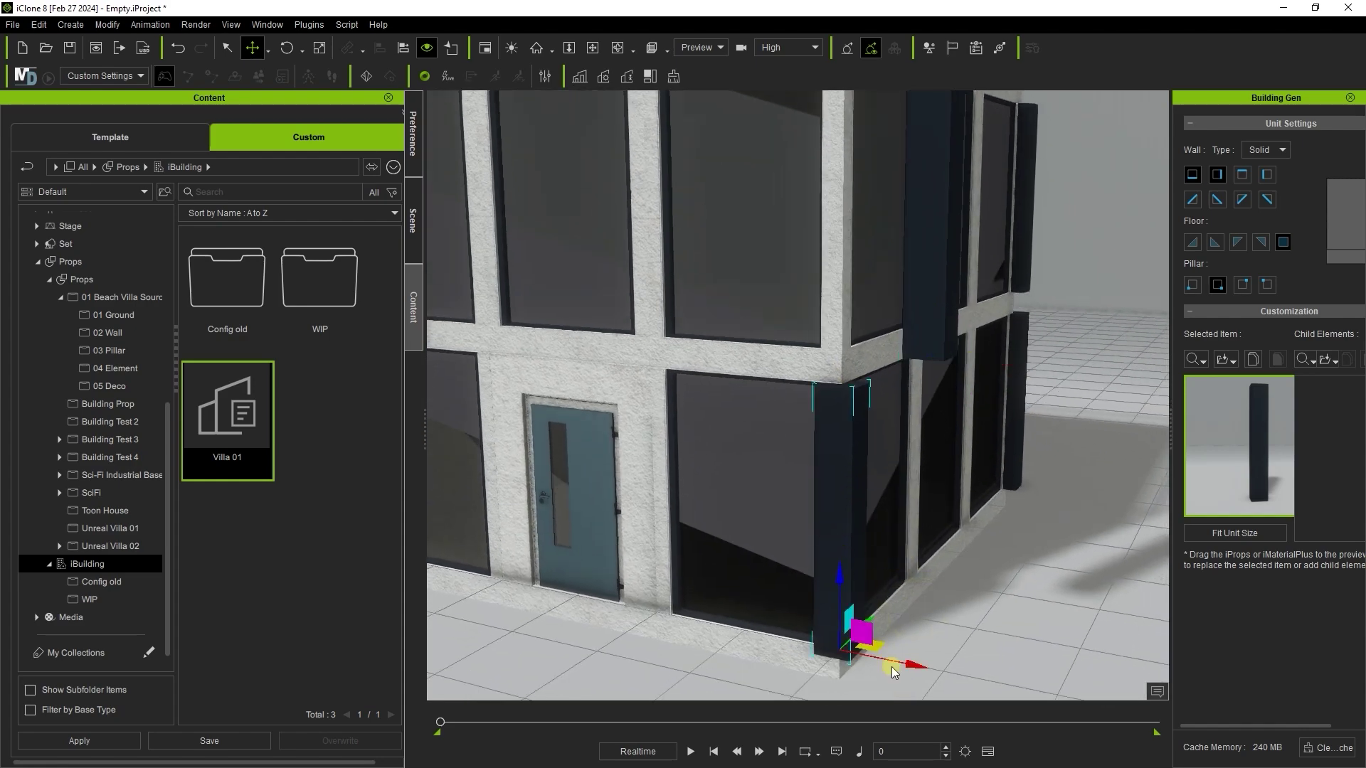
{"action": "left_click_drag", "start_coordinate": [903, 666], "coordinate": [985, 676]}
Pull the stacked windows of both levels beside the front corner outward and examine the exposed wall ends
{"action": "left_click", "coordinate": [768, 262]}
{"action": "left_click", "coordinate": [815, 398], "text": "ctrl"}
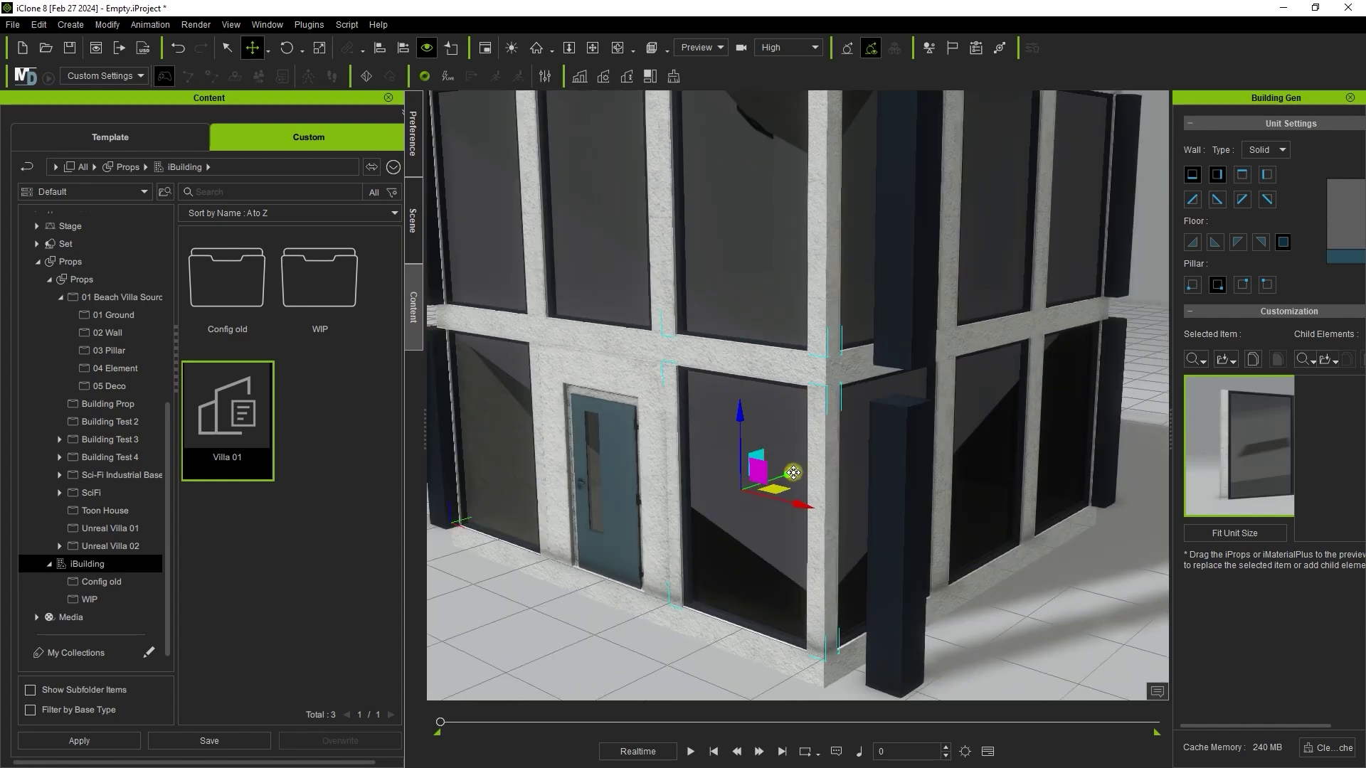
{"action": "left_click_drag", "start_coordinate": [793, 473], "coordinate": [750, 489]}
{"action": "left_click_drag", "start_coordinate": [884, 273], "coordinate": [802, 306], "text": "alt"}
{"action": "left_click_drag", "start_coordinate": [720, 473], "coordinate": [690, 481]}
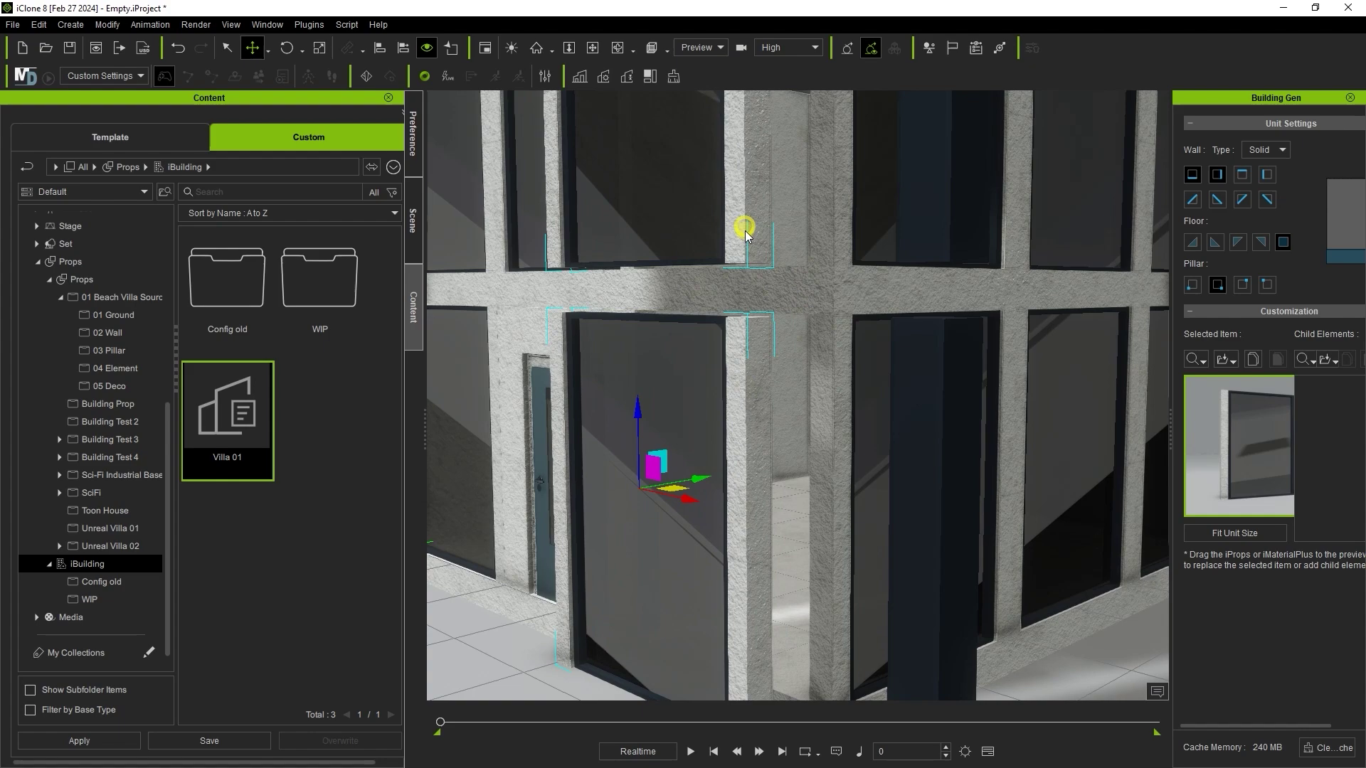
{"action": "right_click_drag", "start_coordinate": [743, 225], "coordinate": [728, 360], "text": "alt"}
{"action": "left_click_drag", "start_coordinate": [896, 232], "coordinate": [782, 346], "text": "alt"}
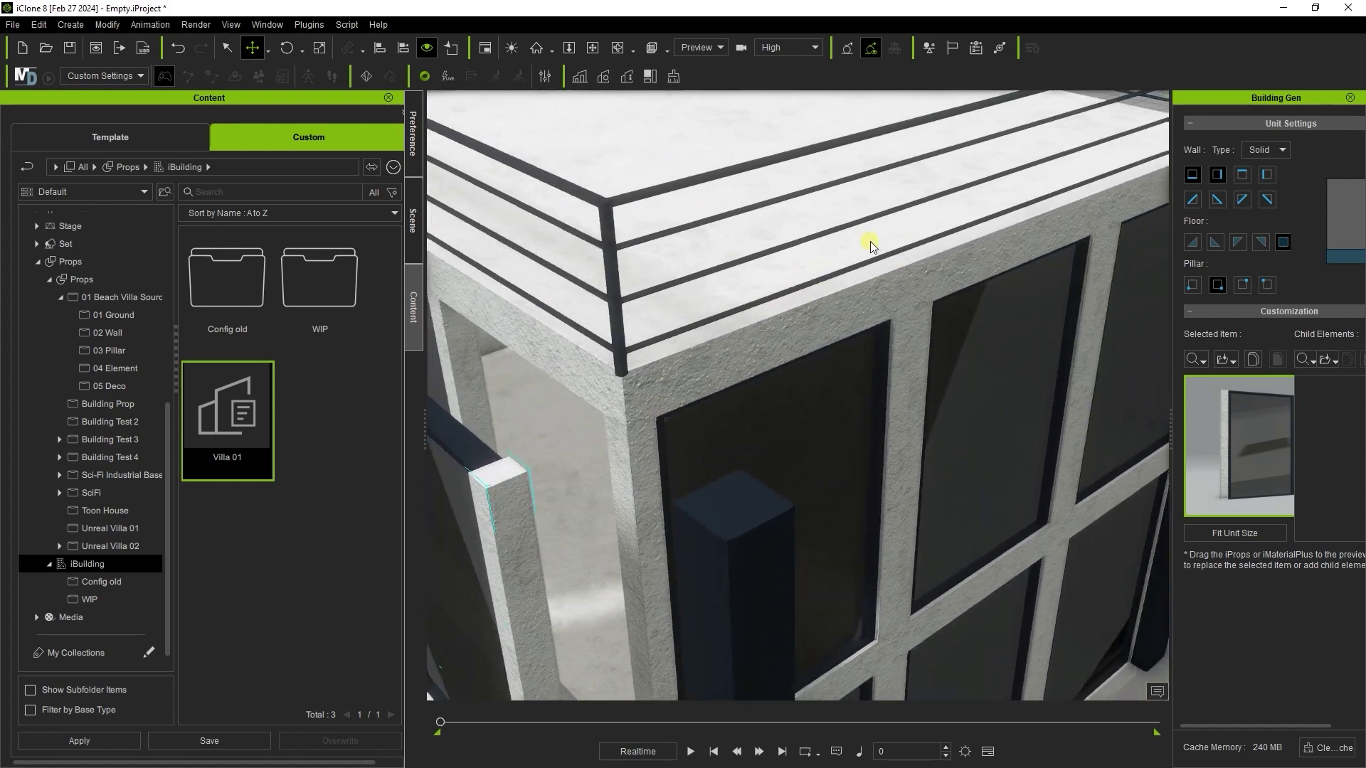
{"action": "scroll", "coordinate": [869, 244], "scroll_direction": "down", "scroll_amount": 5}
{"action": "left_click_drag", "start_coordinate": [835, 479], "coordinate": [817, 416], "text": "alt"}
{"action": "right_click_drag", "start_coordinate": [818, 419], "coordinate": [794, 529]}
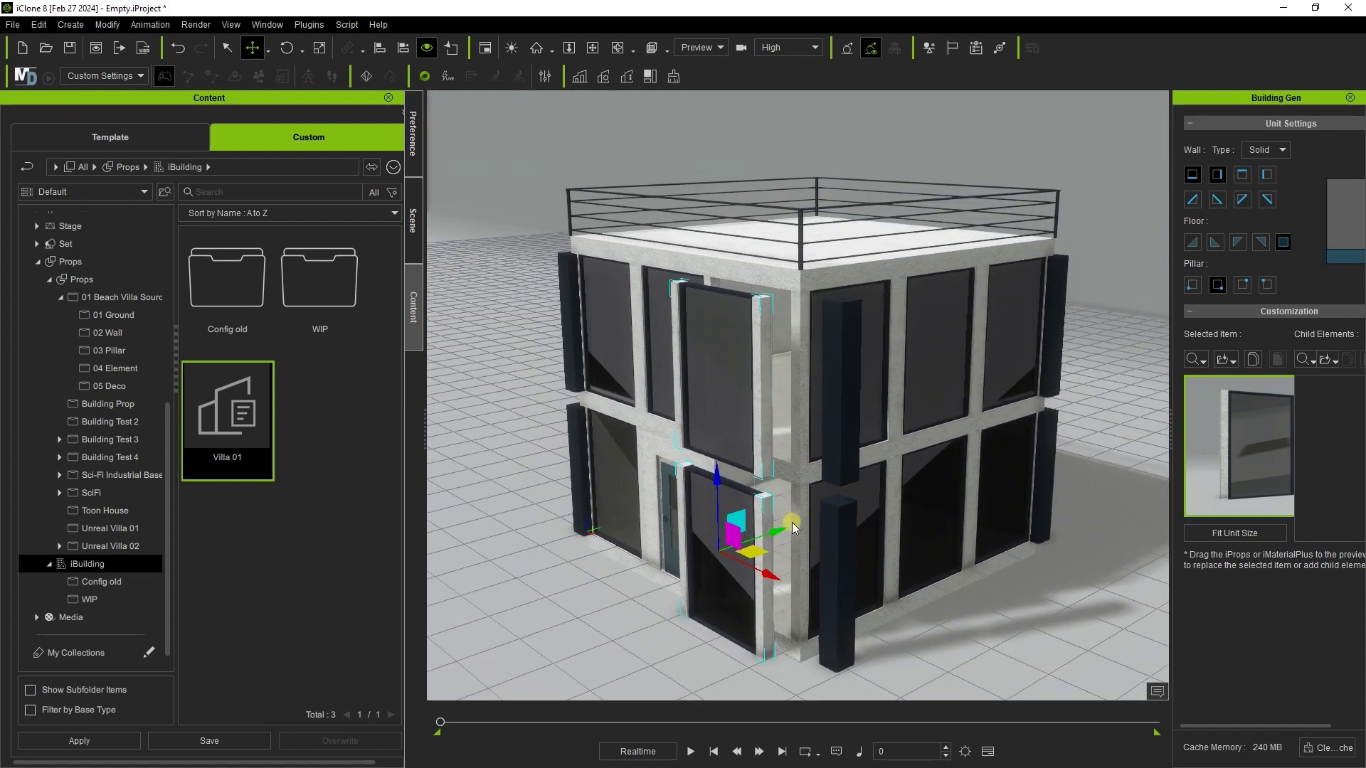
Capture the current view of the finished building as the thumbnail of the Villa 01 package
{"action": "left_click", "coordinate": [814, 278]}
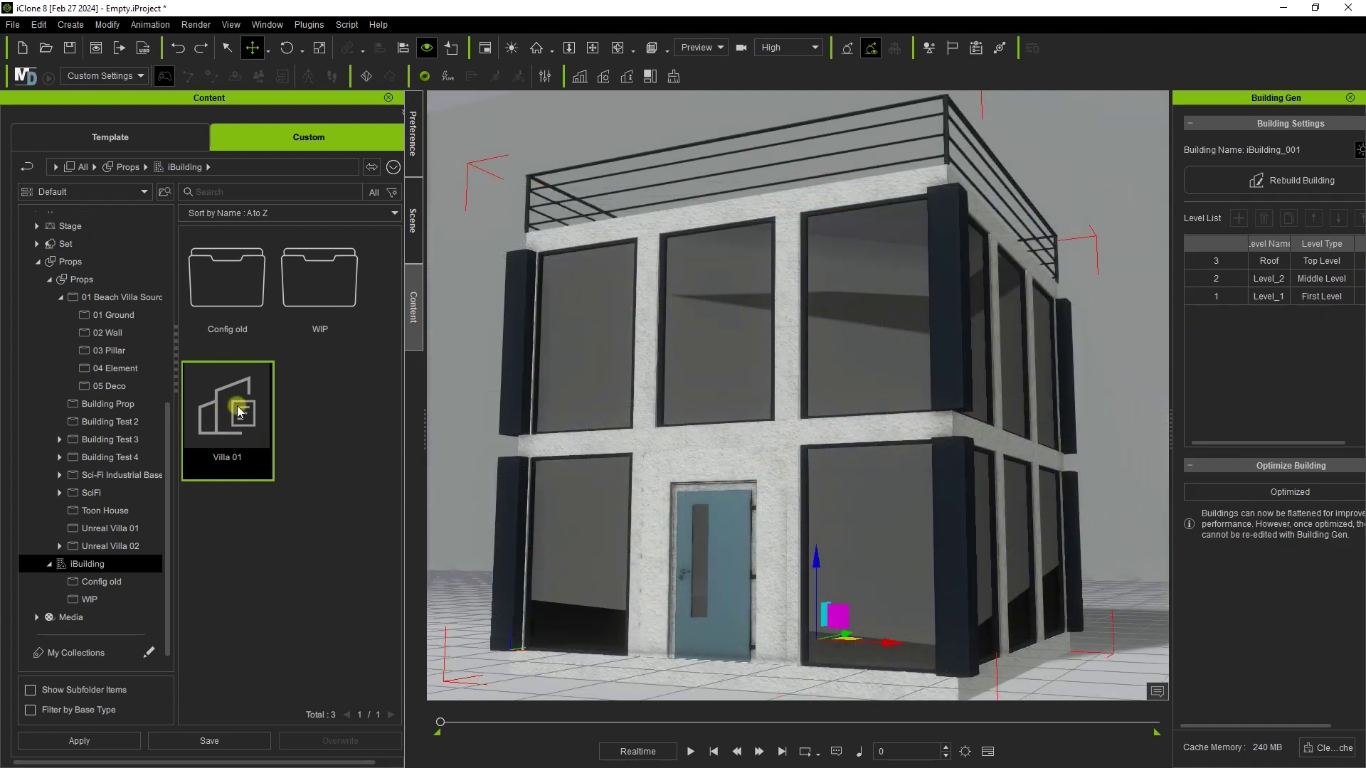
{"action": "right_click", "coordinate": [242, 412]}
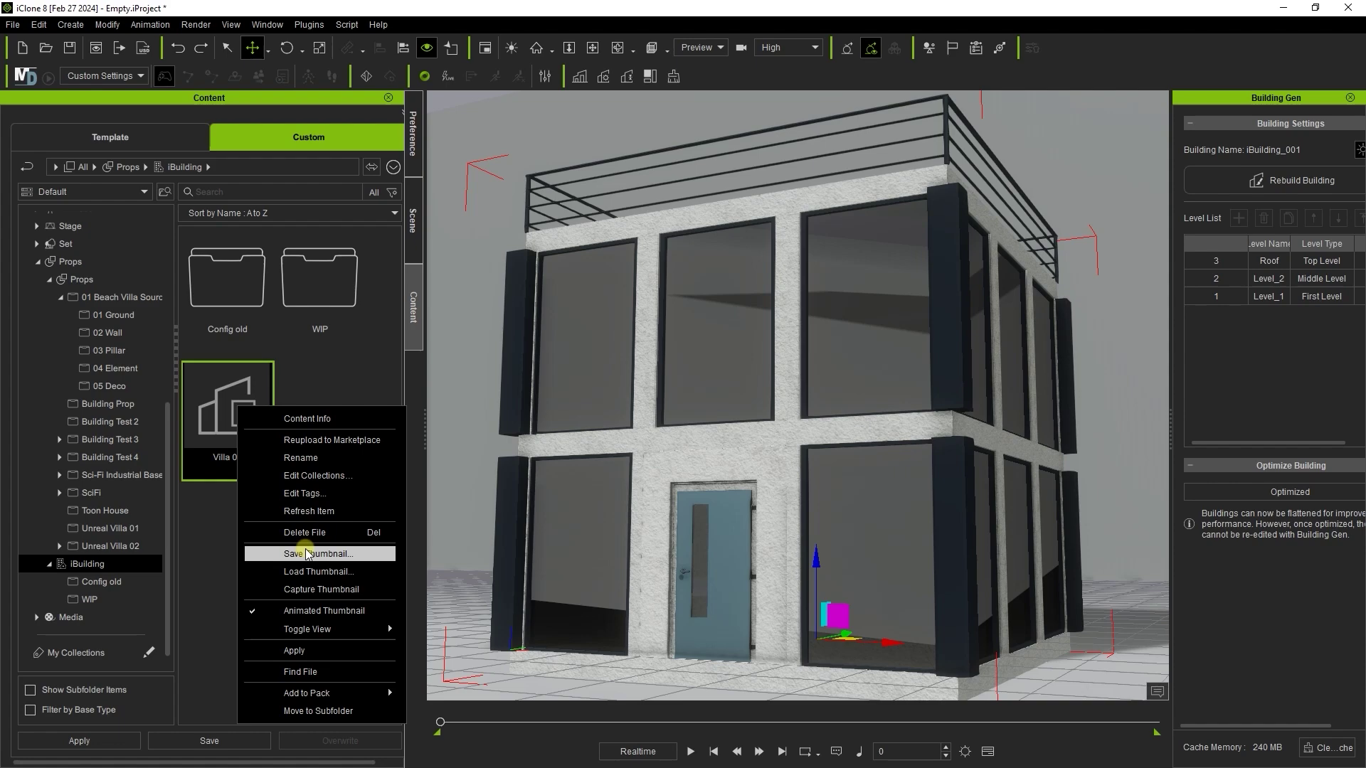
{"action": "left_click", "coordinate": [321, 589]}
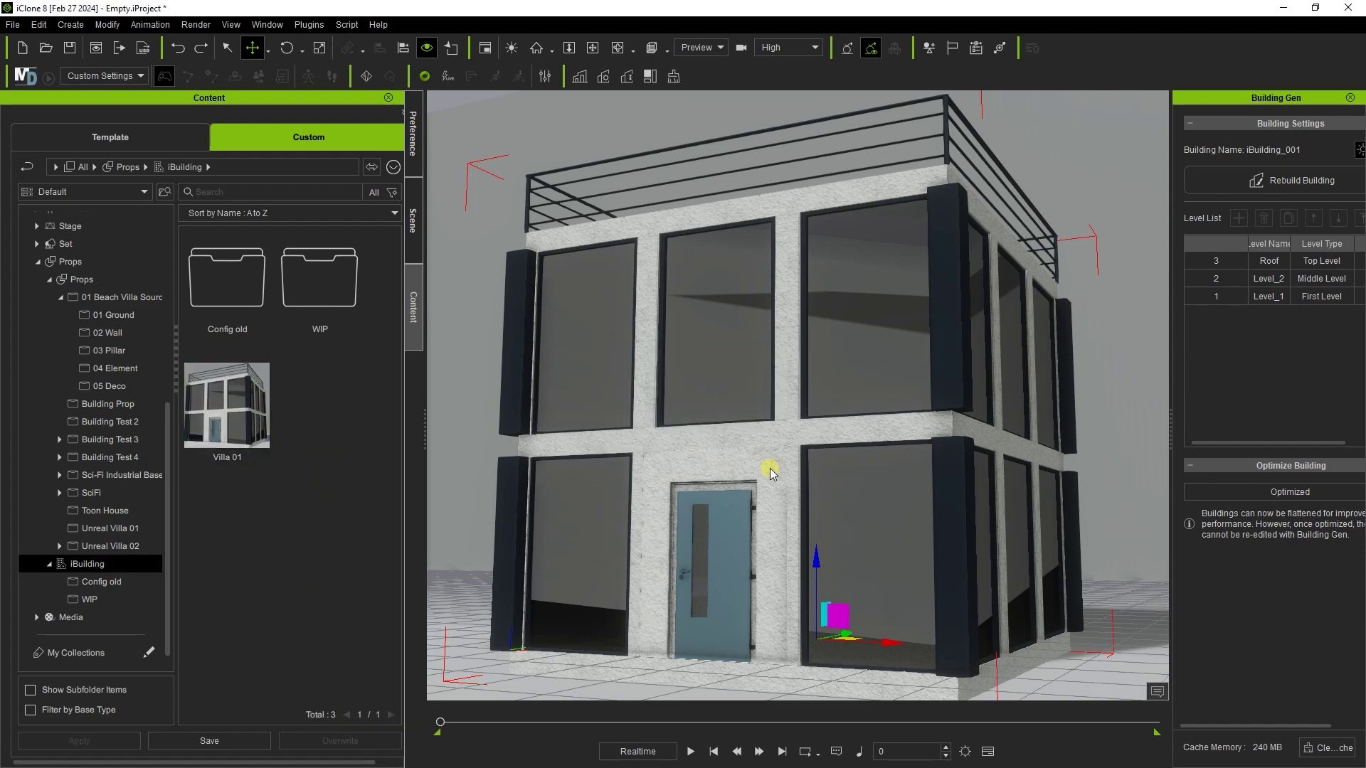
Build a new building from the Villa 01 package with 2 levels, 13 x 10 units and one door
{"action": "double_click", "coordinate": [241, 409]}
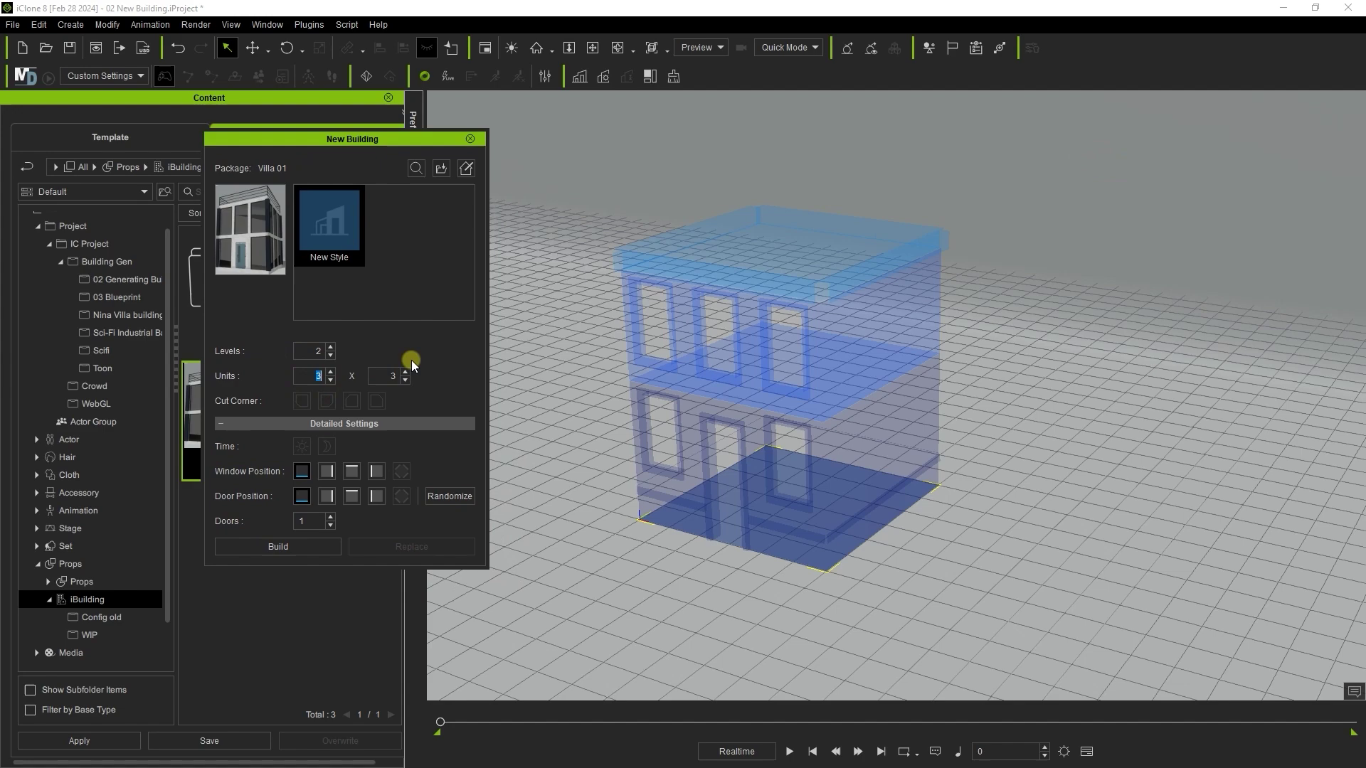
{"action": "type", "text": "13"}
{"action": "right_click_drag", "start_coordinate": [1069, 309], "coordinate": [846, 420]}
{"action": "type", "text": "10"}
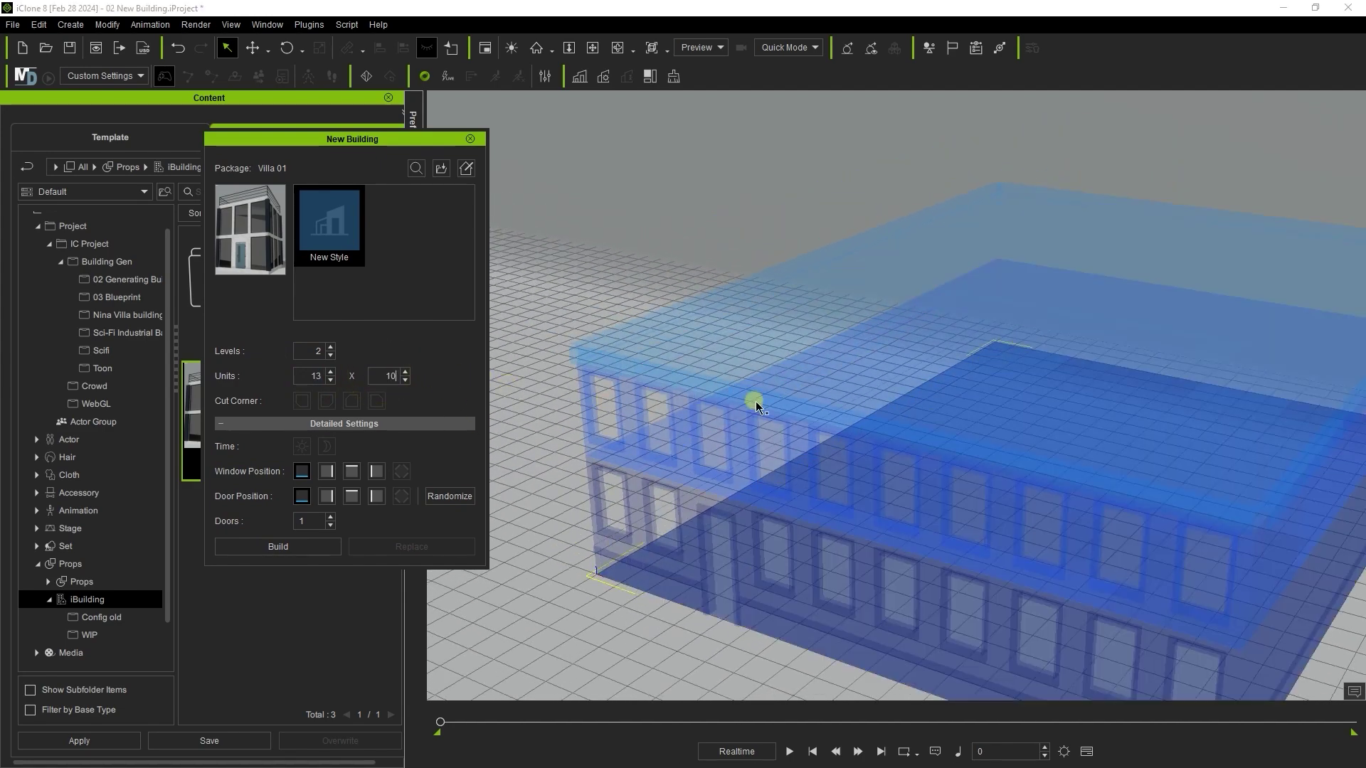
{"action": "right_click_drag", "start_coordinate": [756, 407], "coordinate": [844, 429]}
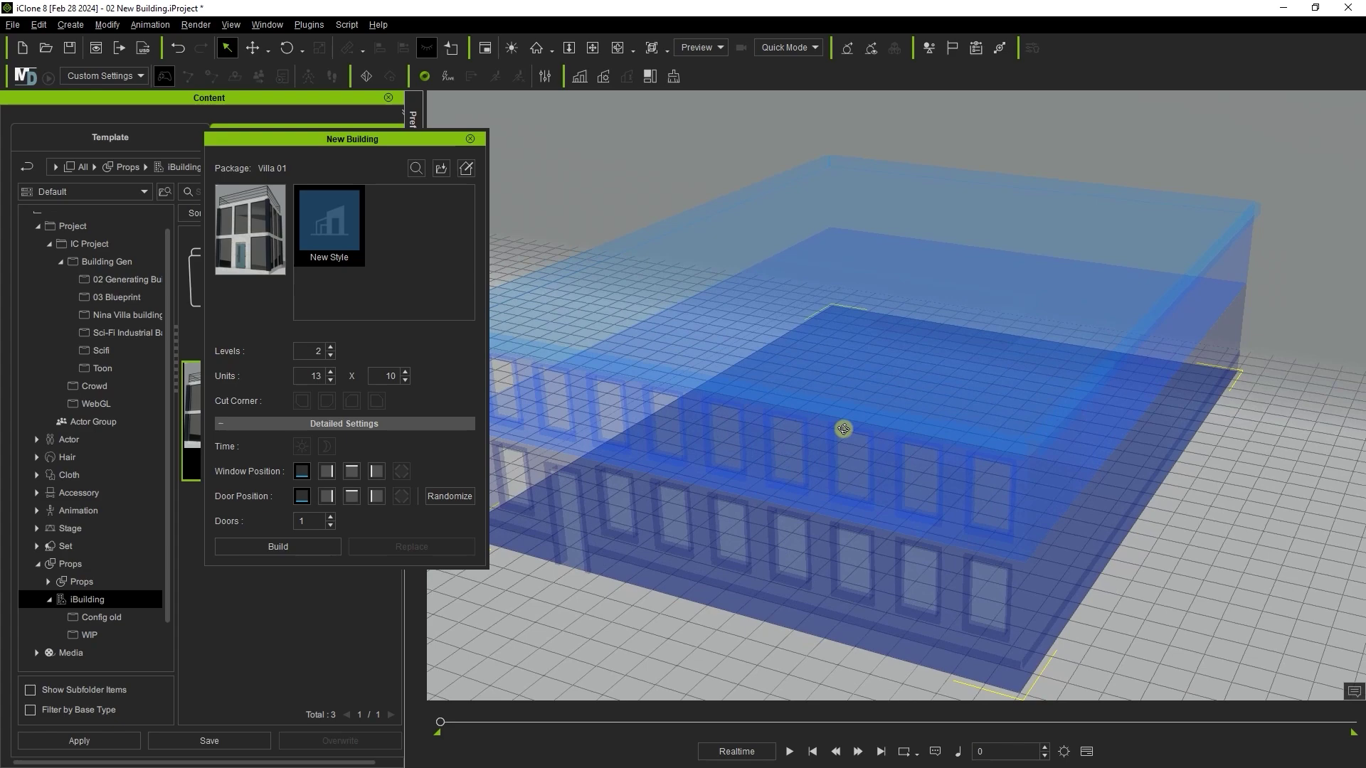
{"action": "left_click", "coordinate": [331, 548]}
Delete the upper-level window wall at the front corner and the ground-level window wall one unit in from that corner
{"action": "scroll", "coordinate": [891, 590], "scroll_direction": "up", "scroll_amount": 5}
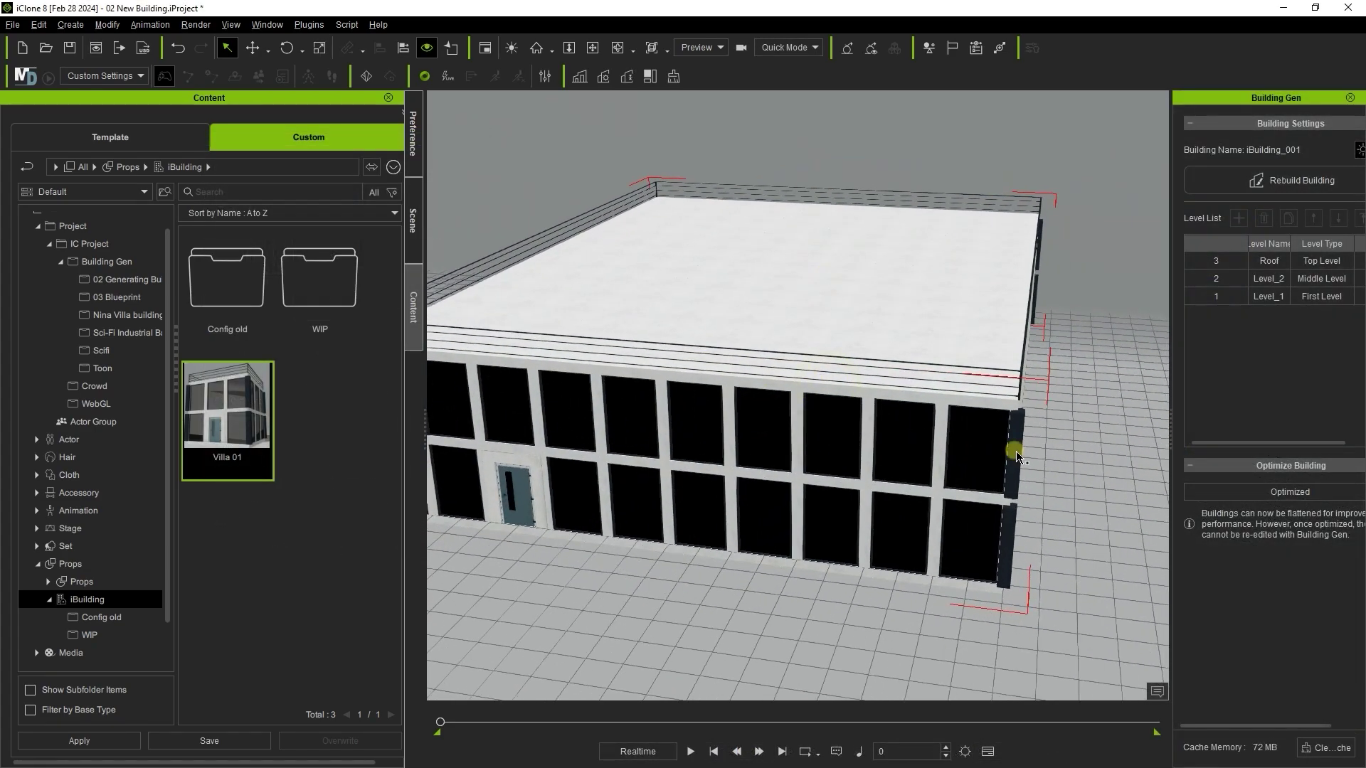
{"action": "right_click_drag", "start_coordinate": [889, 591], "coordinate": [948, 532]}
{"action": "left_click", "coordinate": [885, 435]}
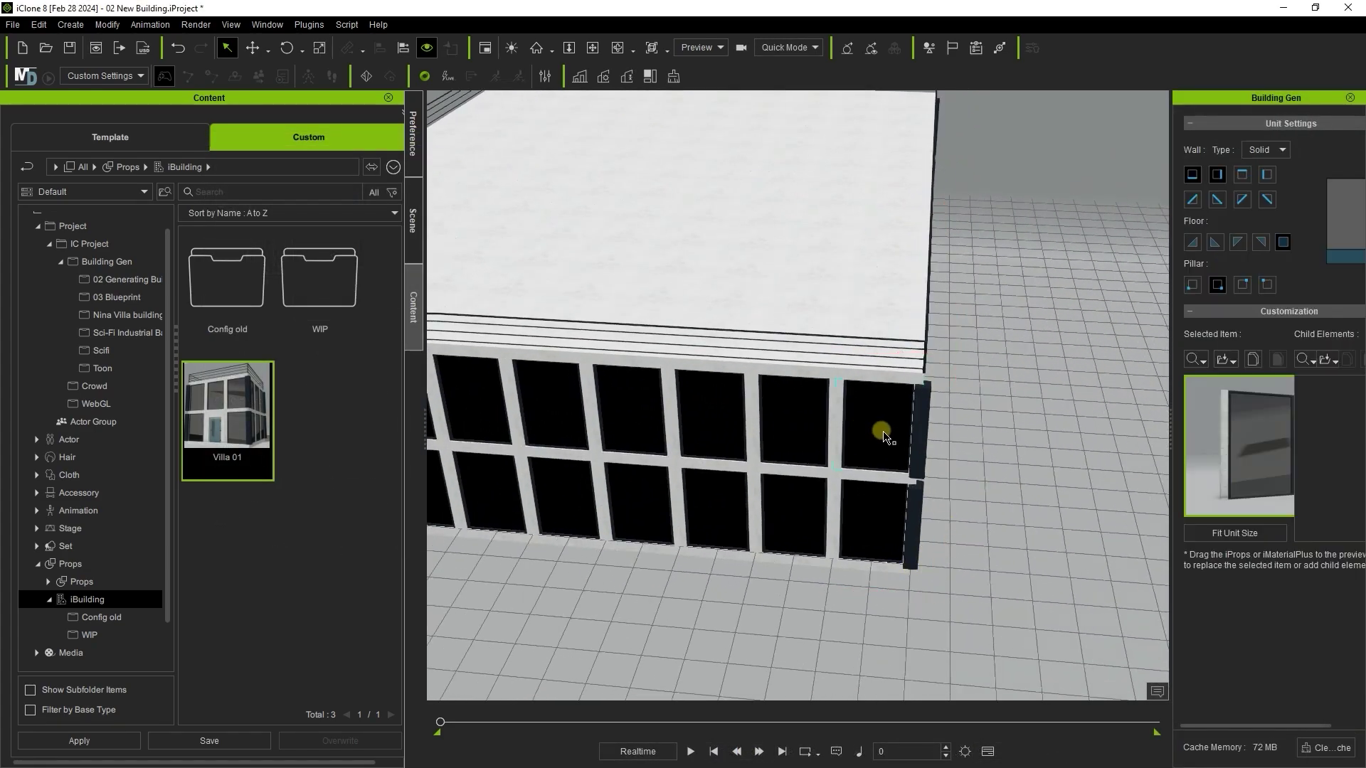
{"action": "right_click_drag", "start_coordinate": [880, 432], "coordinate": [928, 331]}
{"action": "key", "text": "Delete"}
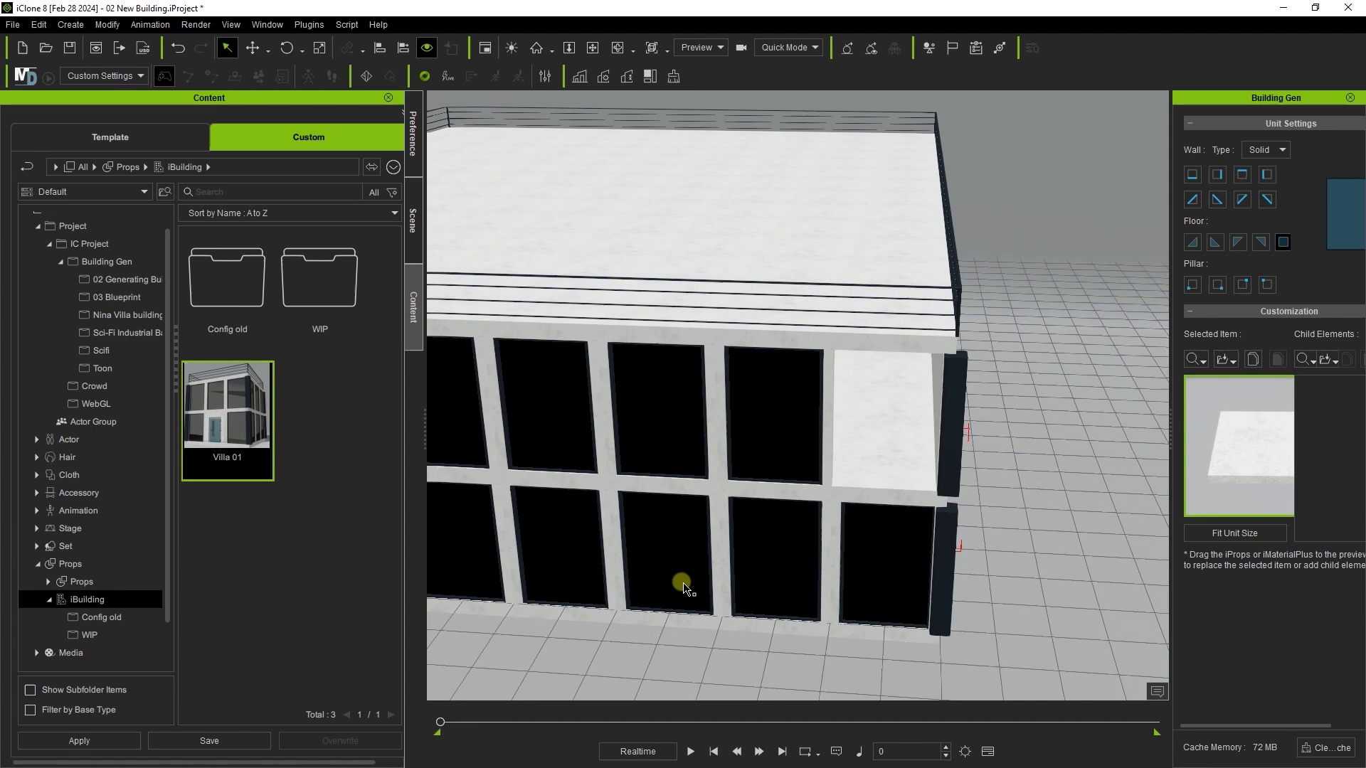
{"action": "right_click_drag", "start_coordinate": [780, 406], "coordinate": [676, 615]}
{"action": "key", "text": "Delete"}
Select groups of walls and pillars around the building's front corner and delete them
{"action": "left_click_drag", "start_coordinate": [782, 561], "coordinate": [945, 609]}
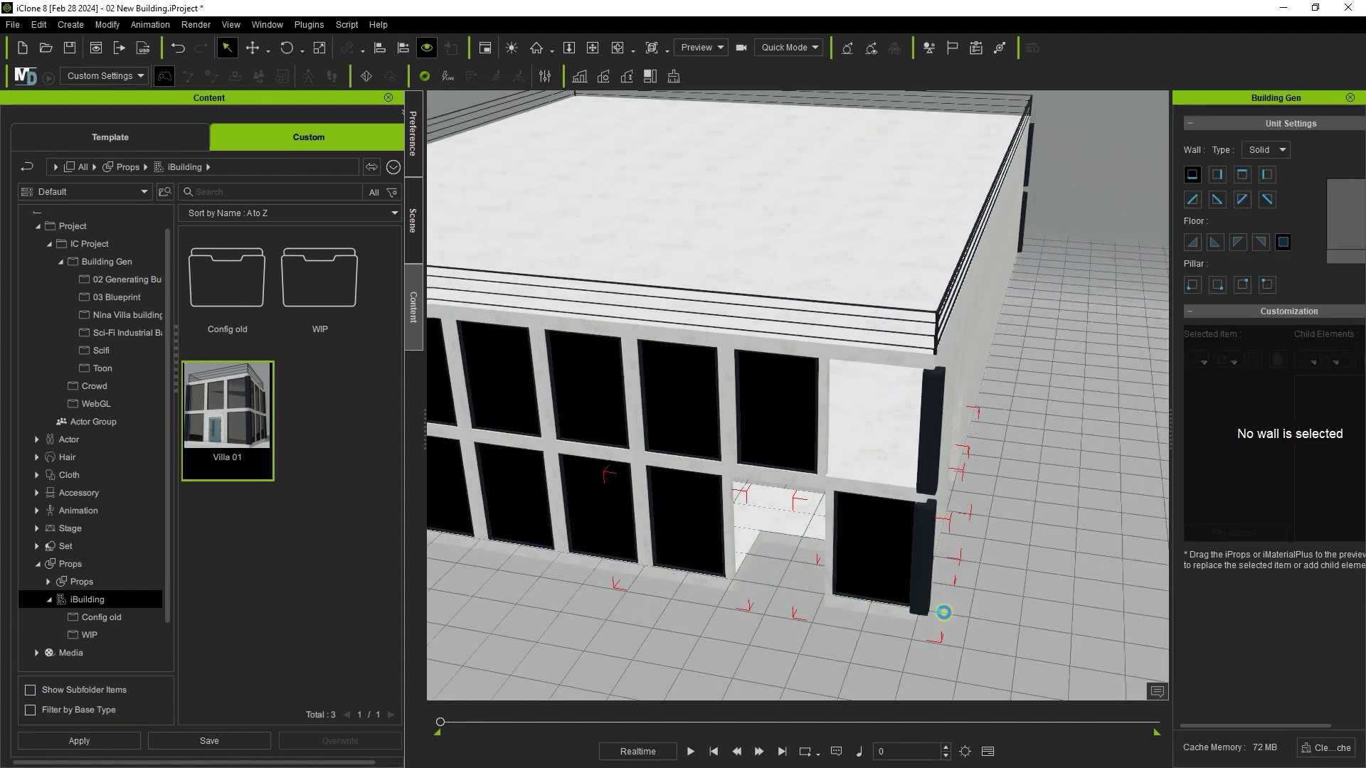
{"action": "key", "text": "Delete"}
{"action": "right_click_drag", "start_coordinate": [958, 455], "coordinate": [863, 513]}
{"action": "key", "text": "Delete"}
{"action": "right_click_drag", "start_coordinate": [860, 433], "coordinate": [749, 489]}
{"action": "right_click_drag", "start_coordinate": [951, 414], "coordinate": [700, 491]}
{"action": "left_click_drag", "start_coordinate": [645, 493], "coordinate": [724, 381]}
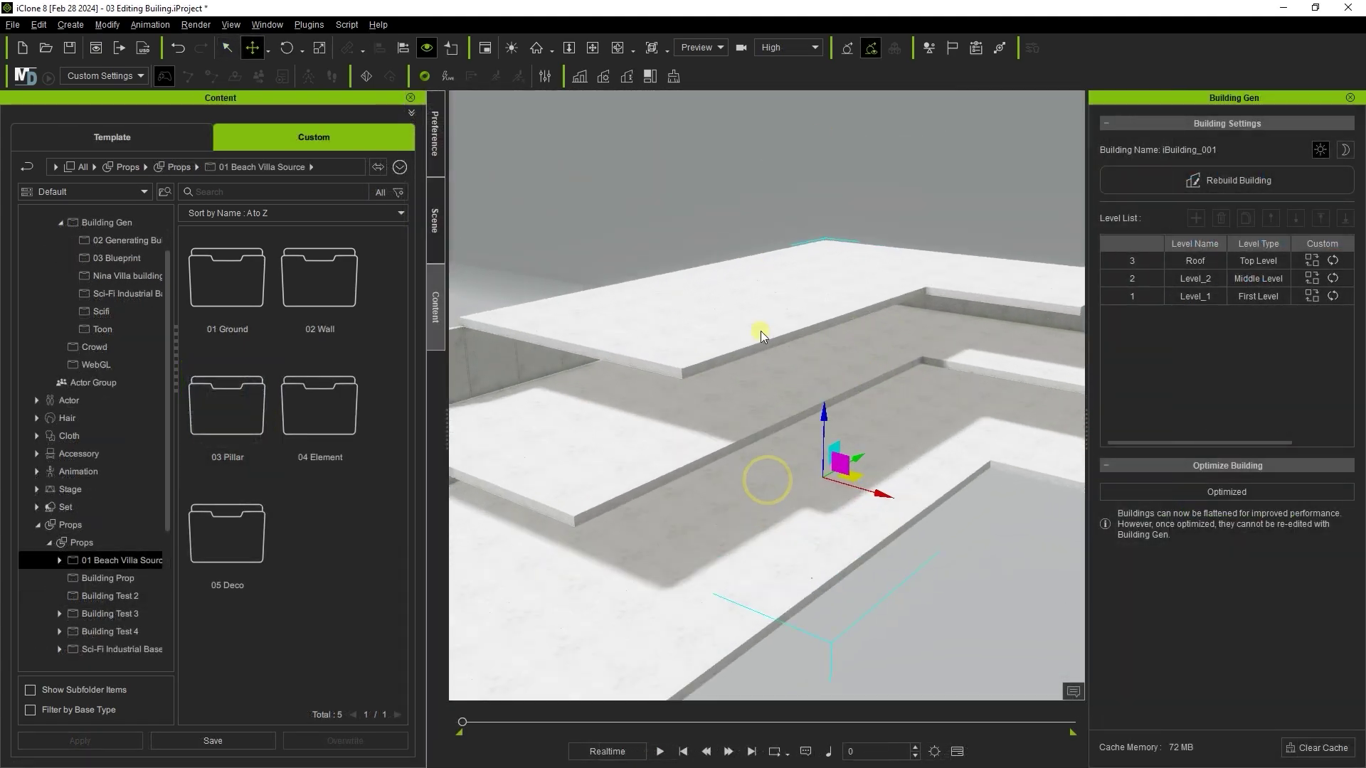
Add a window wall to the upper-level floor unit beside the rear concrete wall
{"action": "right_click_drag", "start_coordinate": [760, 336], "coordinate": [835, 430]}
{"action": "left_click", "coordinate": [634, 511]}
{"action": "right_click_drag", "start_coordinate": [755, 471], "coordinate": [597, 430]}
{"action": "left_click", "coordinate": [769, 443]}
{"action": "right_click_drag", "start_coordinate": [782, 419], "coordinate": [732, 398]}
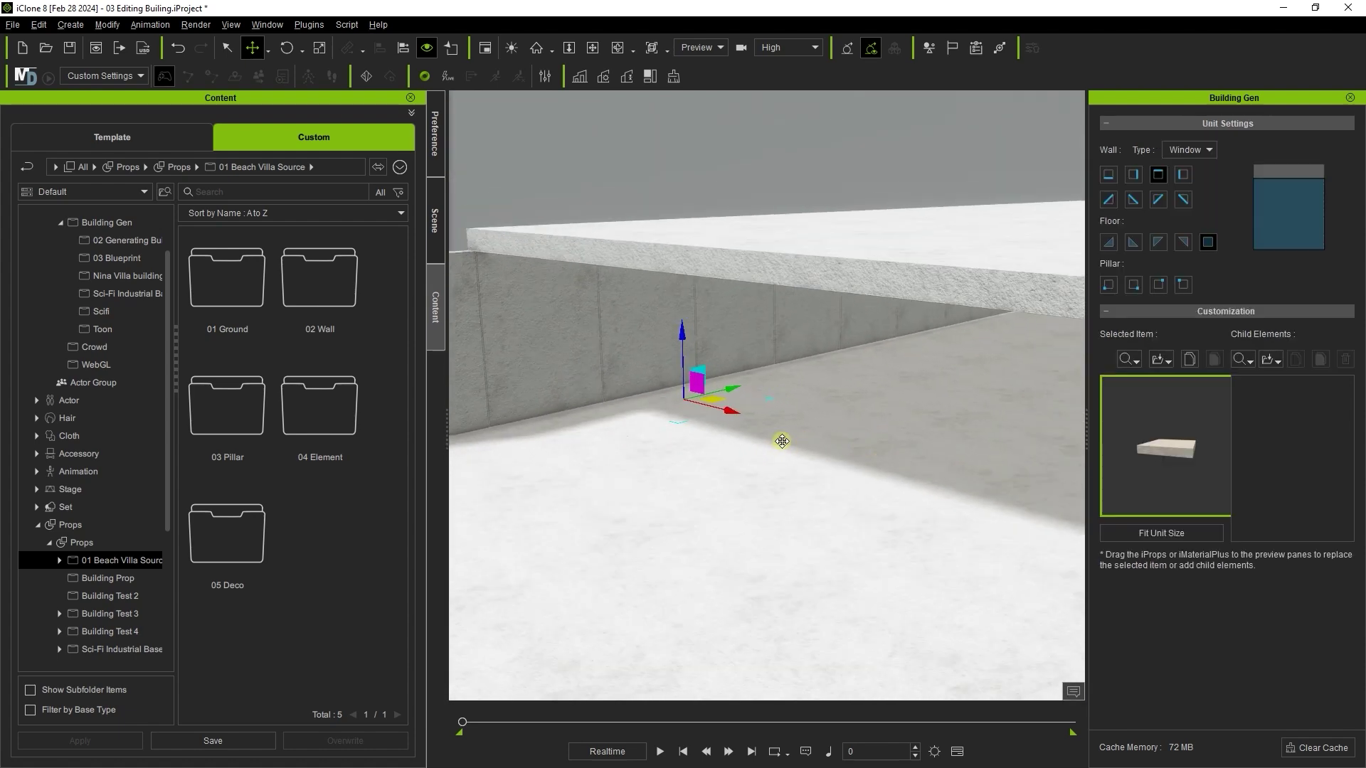
{"action": "left_click", "coordinate": [1184, 175]}
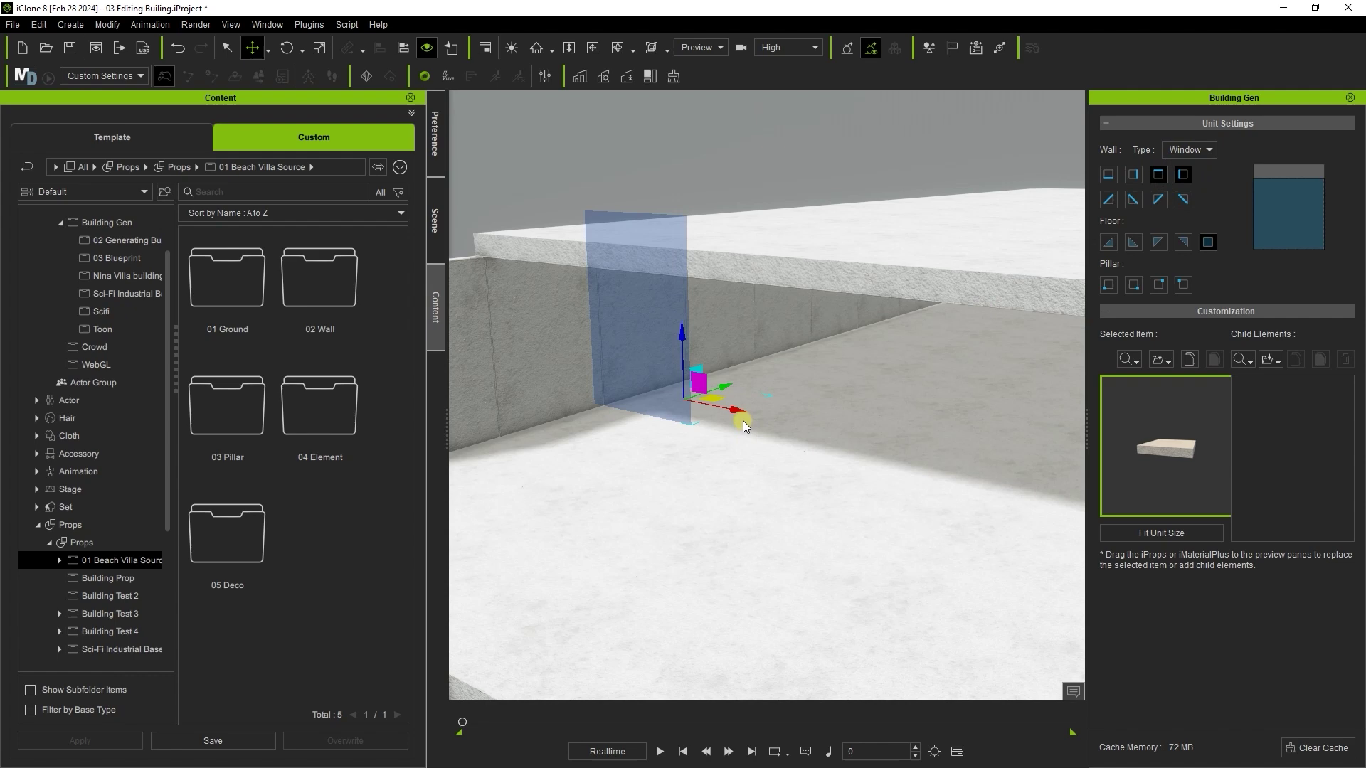
{"action": "right_click_drag", "start_coordinate": [832, 429], "coordinate": [906, 435]}
Add a solid wall to an upper-level floor unit farther along the line of the new window wall
{"action": "left_click", "coordinate": [957, 431]}
{"action": "right_click_drag", "start_coordinate": [906, 435], "coordinate": [904, 372], "text": "alt"}
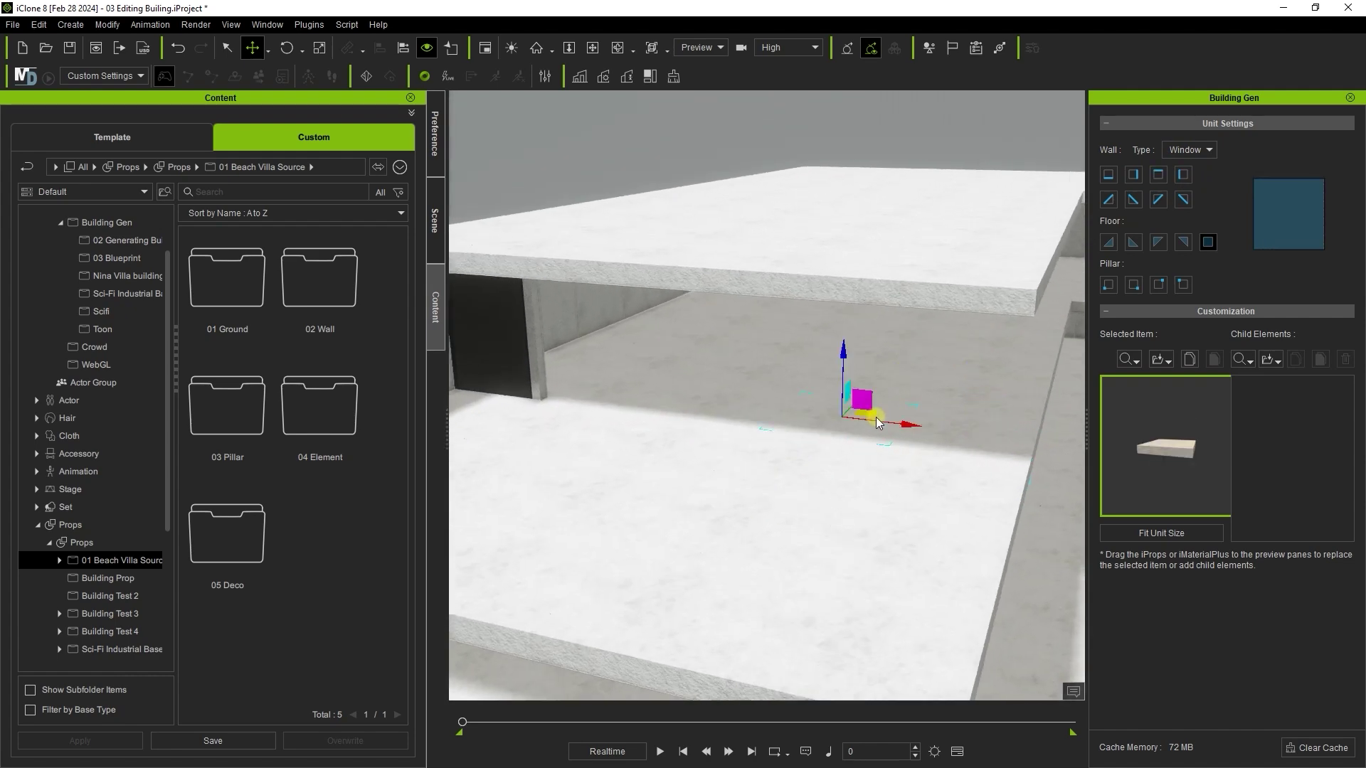
{"action": "right_click_drag", "start_coordinate": [933, 416], "coordinate": [924, 387]}
{"action": "left_click", "coordinate": [1174, 164]}
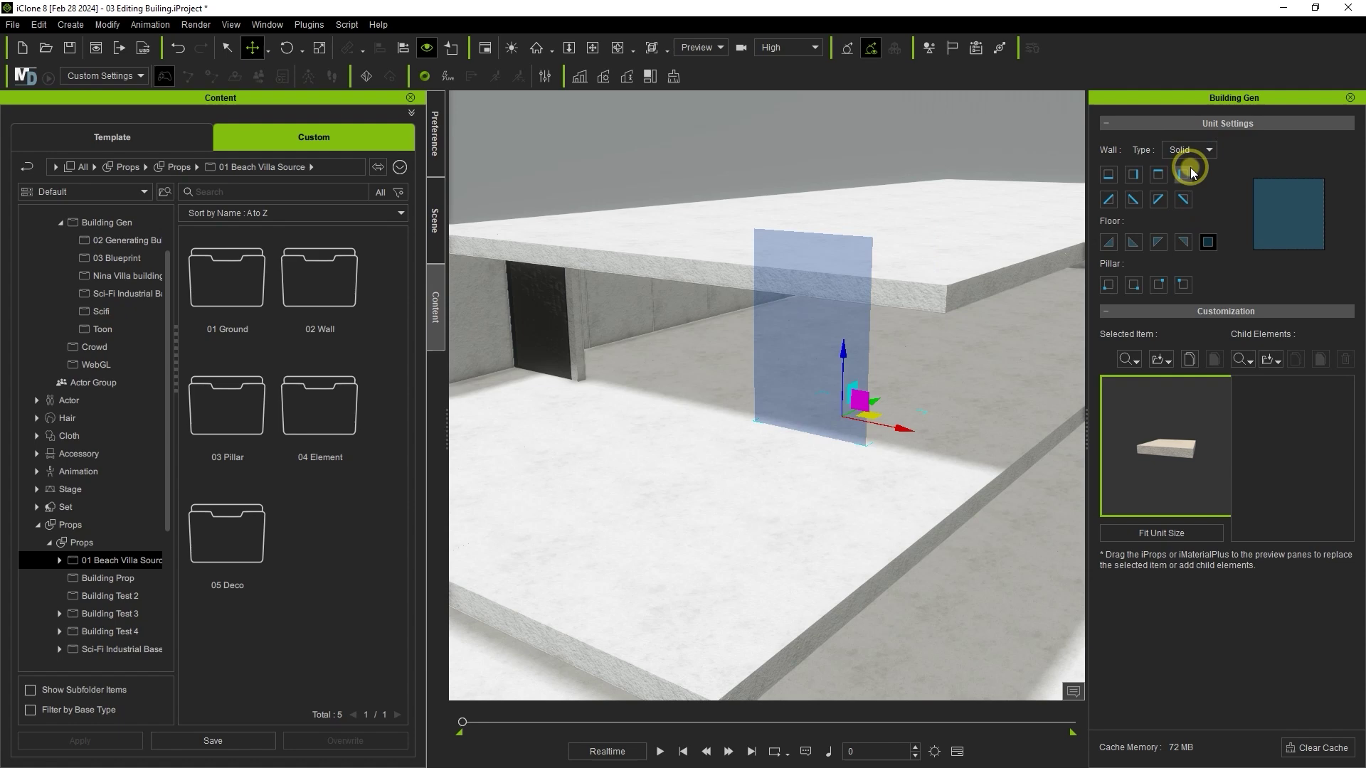
{"action": "left_click", "coordinate": [1181, 175]}
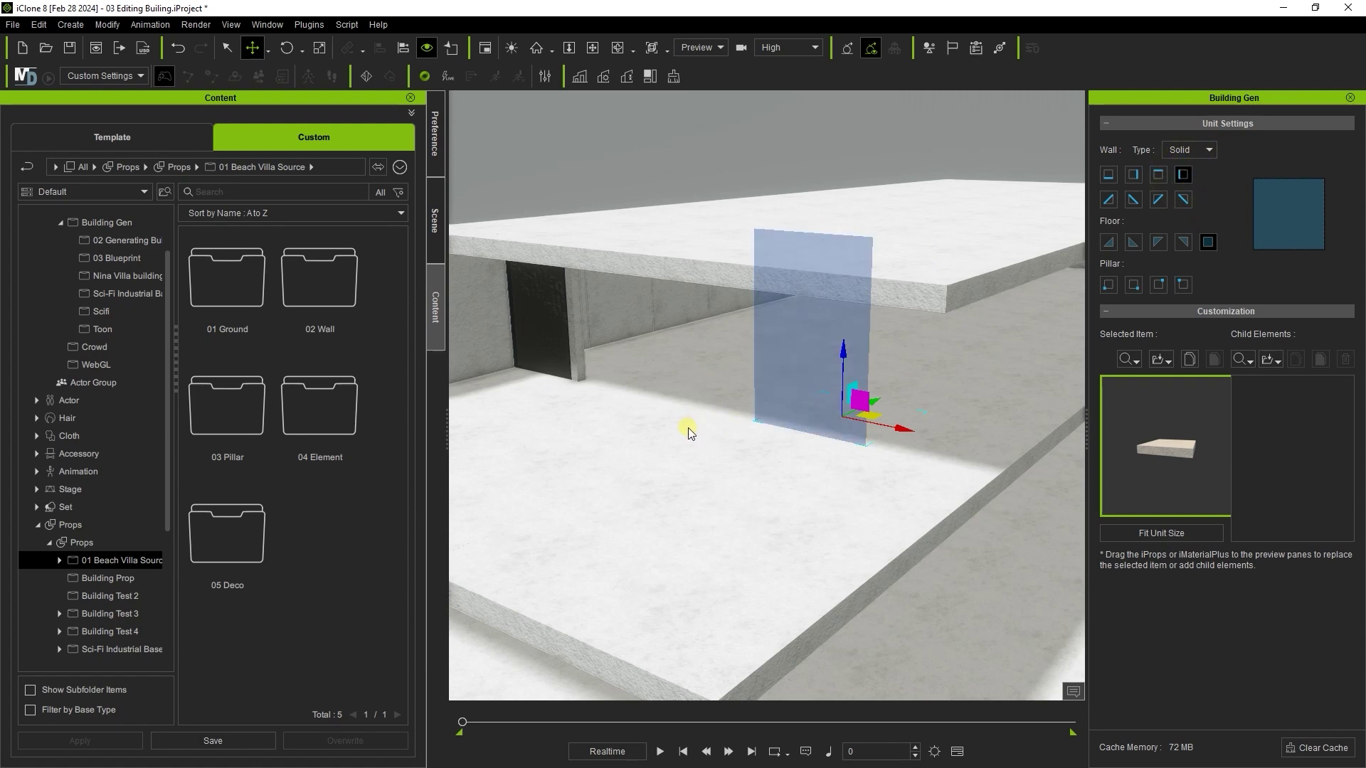
Fill the gap between the first window and the solid wall with window walls on the floor units there
{"action": "left_click", "coordinate": [727, 409]}
{"action": "right_click_drag", "start_coordinate": [727, 409], "coordinate": [691, 471]}
{"action": "left_click", "coordinate": [691, 470]}
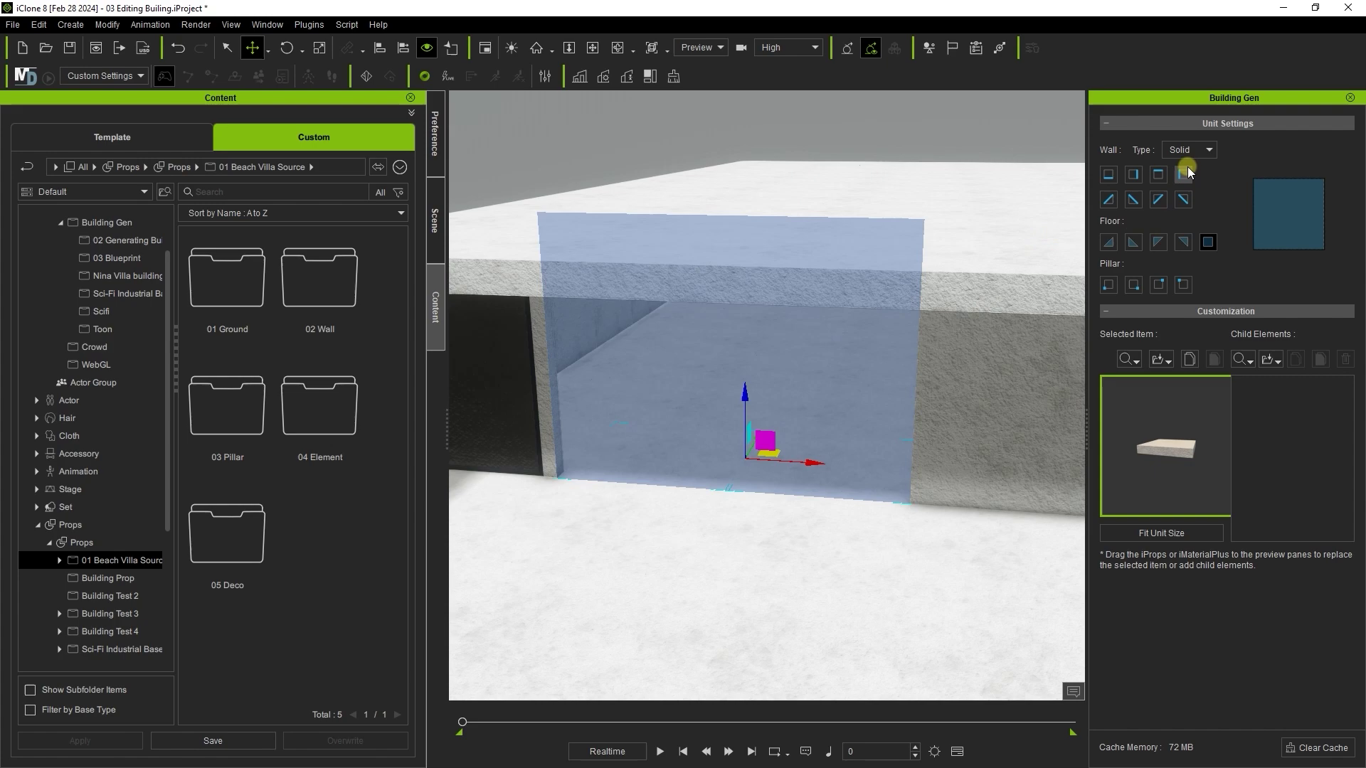
{"action": "left_click", "coordinate": [1183, 184]}
{"action": "left_click", "coordinate": [846, 407]}
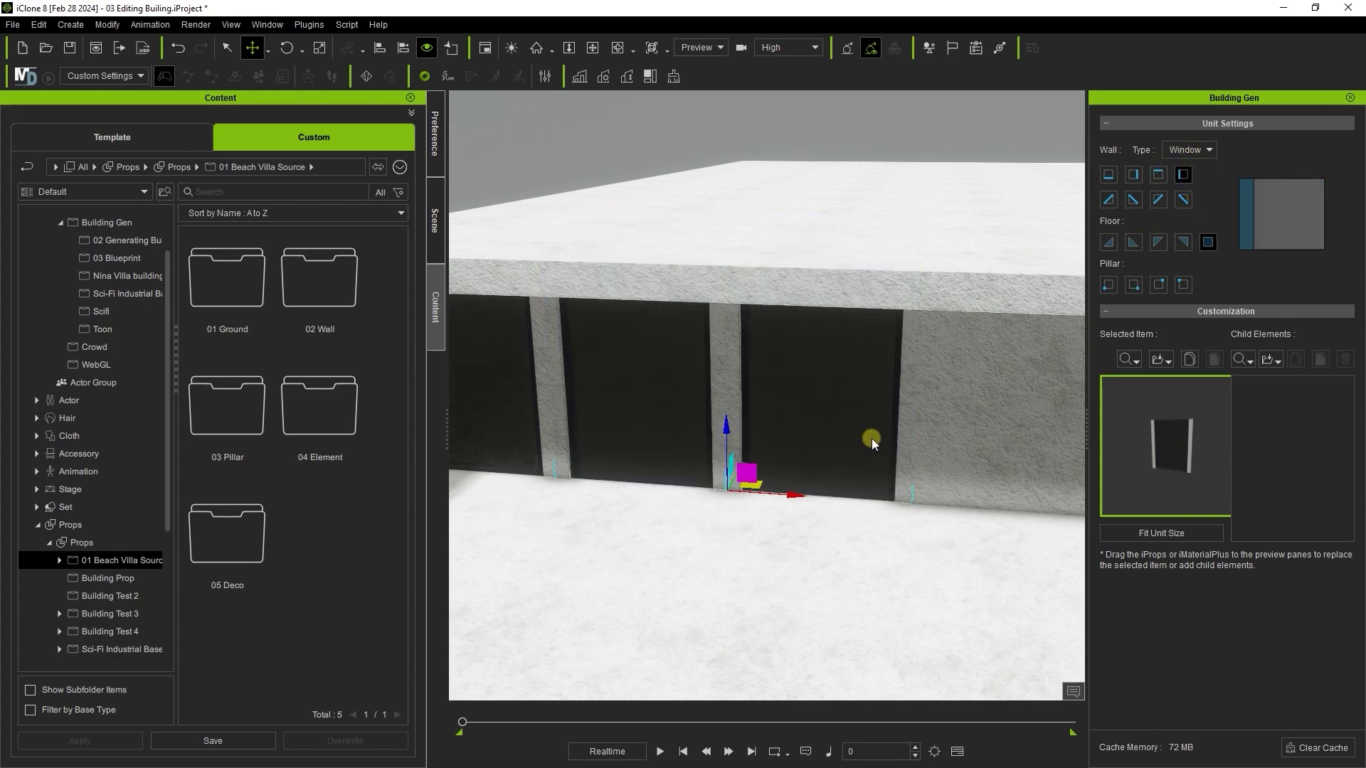
Add a solid wall on the adjoining side of the upper level, around the corner from the windows
{"action": "right_click_drag", "start_coordinate": [869, 436], "coordinate": [736, 455]}
{"action": "left_click", "coordinate": [676, 542]}
{"action": "left_click", "coordinate": [1183, 150]}
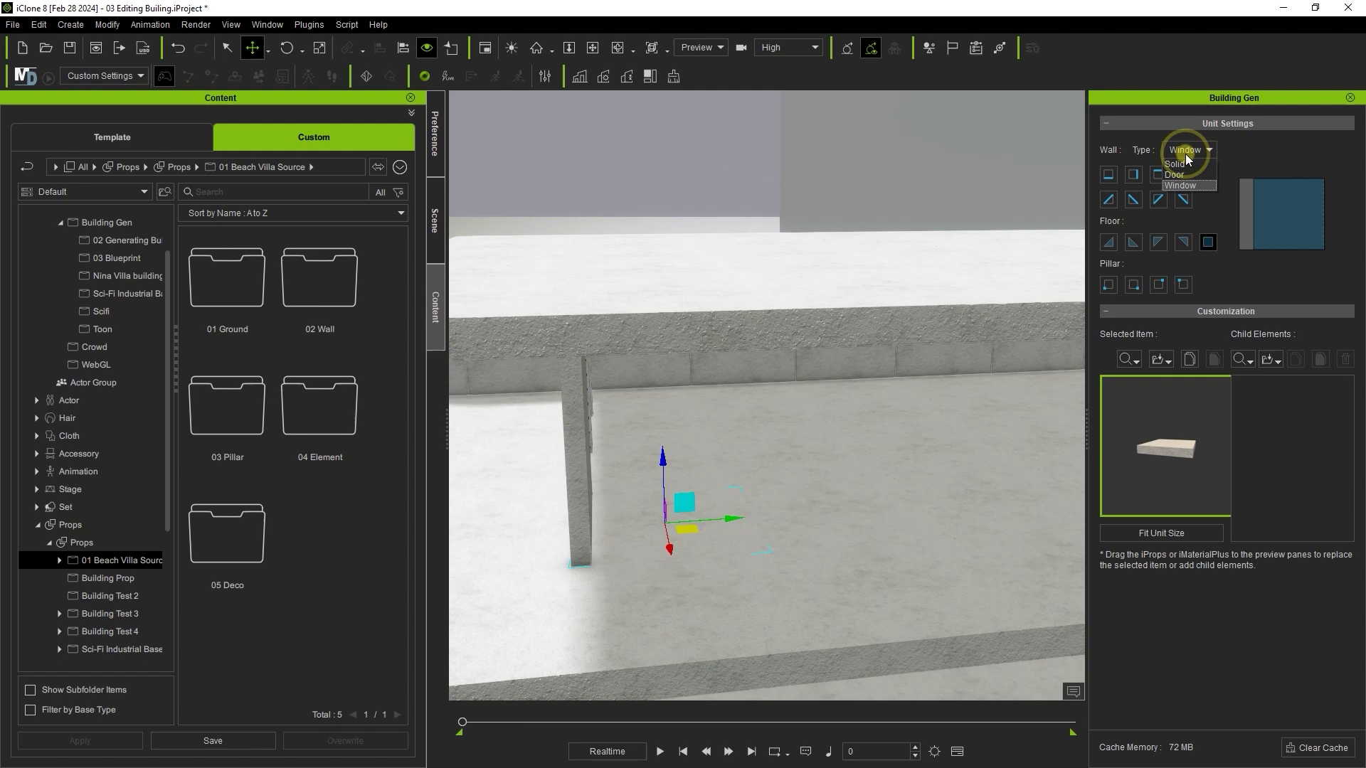
{"action": "left_click", "coordinate": [1181, 170]}
{"action": "right_click_drag", "start_coordinate": [854, 455], "coordinate": [684, 459]}
Add a row of window walls to the upper-level floor units leading to the inner corner
{"action": "right_click_drag", "start_coordinate": [834, 428], "coordinate": [1045, 291]}
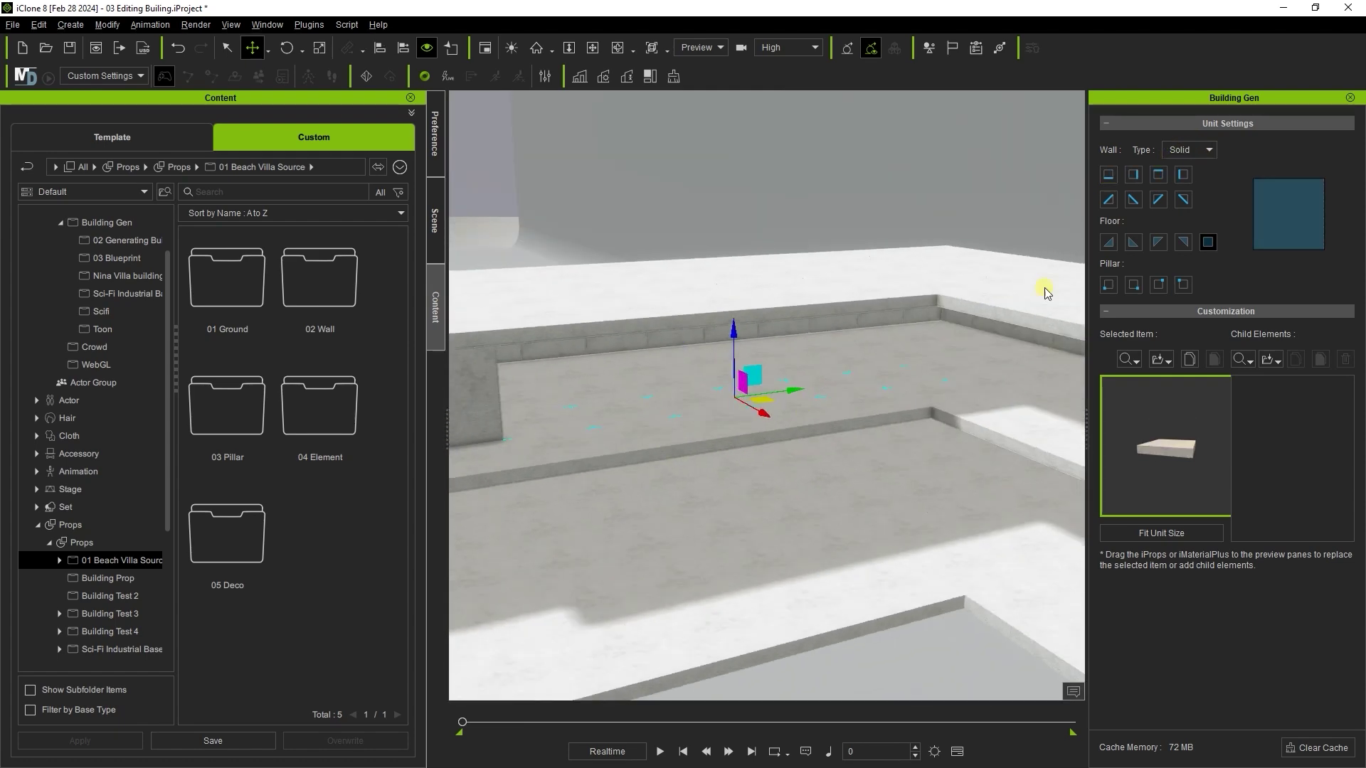
{"action": "left_click", "coordinate": [695, 345]}
{"action": "right_click_drag", "start_coordinate": [695, 344], "coordinate": [795, 358]}
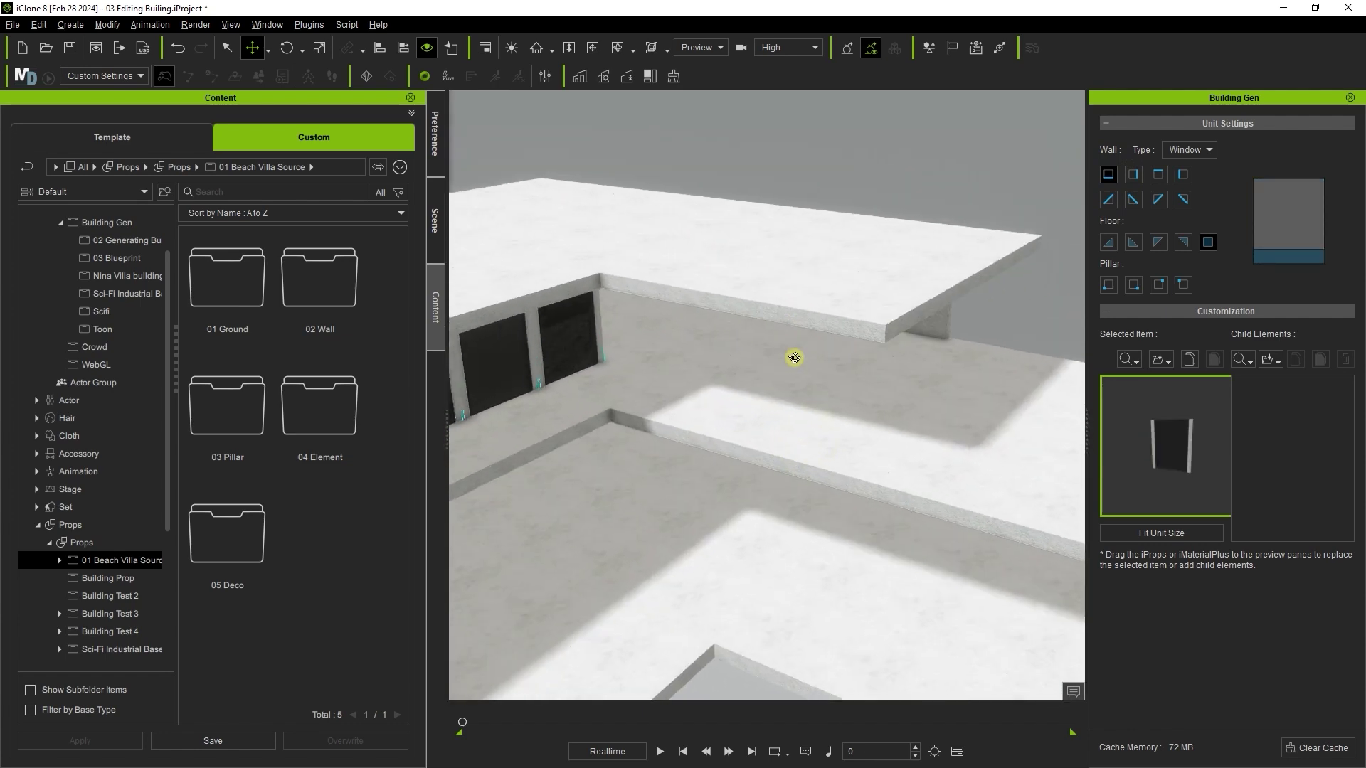
Add solid walls to the floor units along the outer edge of the upper-level terrace
{"action": "left_click", "coordinate": [616, 403]}
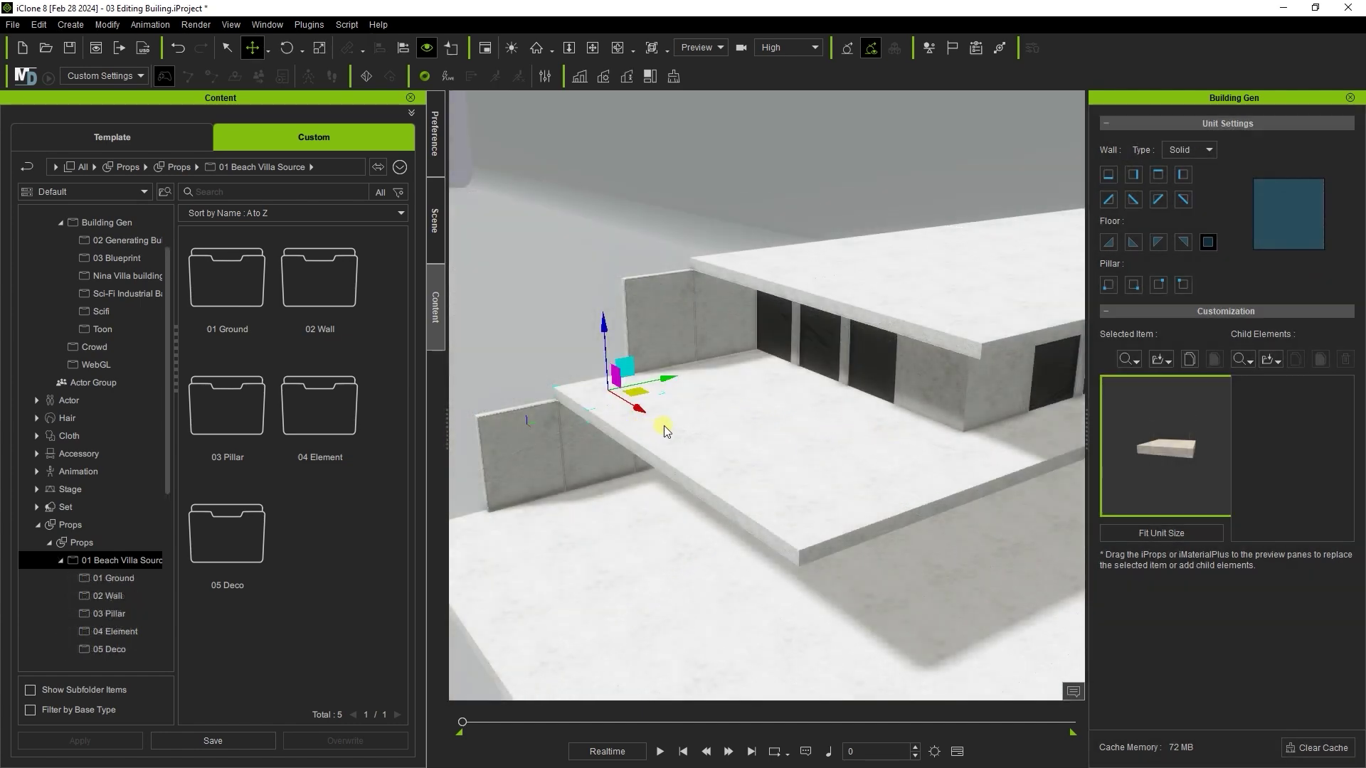
{"action": "scroll", "coordinate": [663, 425], "scroll_direction": "up", "scroll_amount": 3}
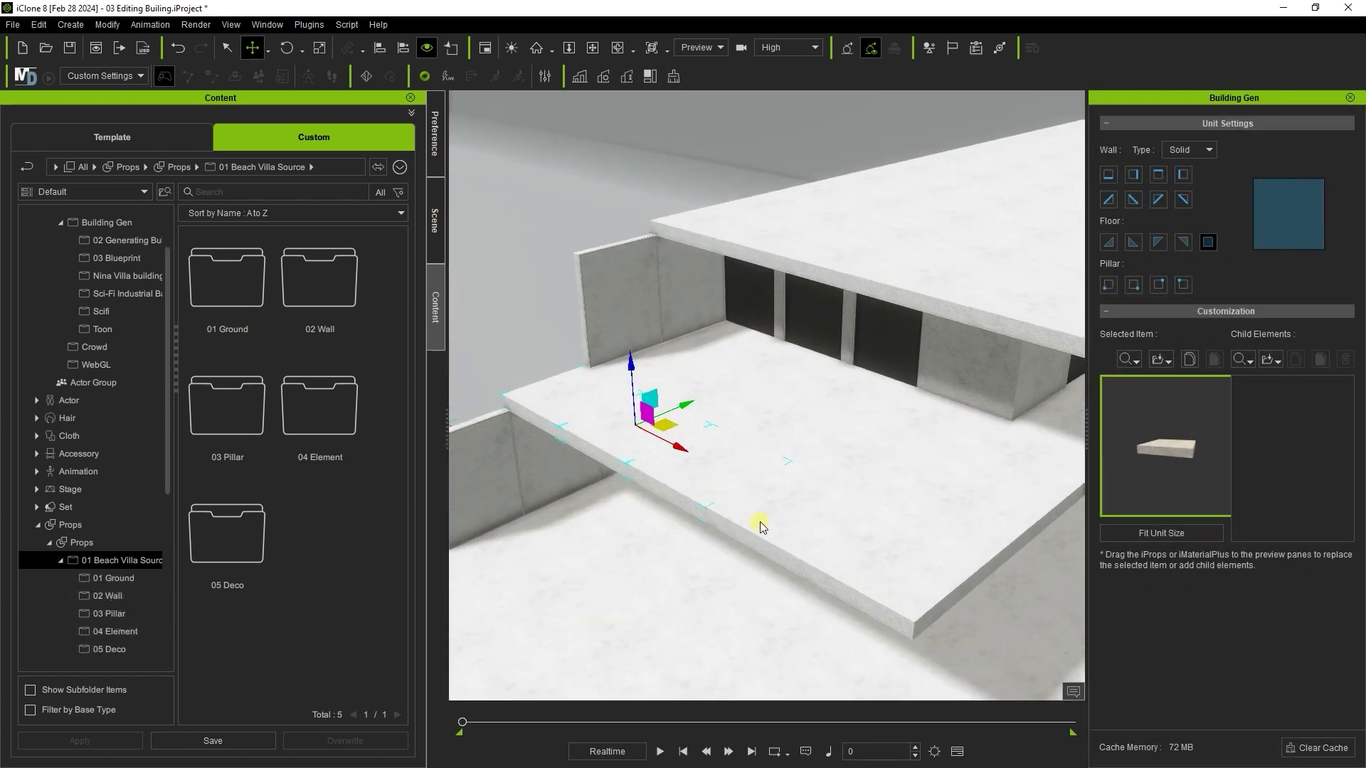
{"action": "left_click", "coordinate": [760, 523], "text": "ctrl"}
{"action": "left_click", "coordinate": [917, 589], "text": "ctrl"}
{"action": "middle_click_drag", "start_coordinate": [936, 489], "coordinate": [903, 488]}
{"action": "left_click", "coordinate": [1183, 174]}
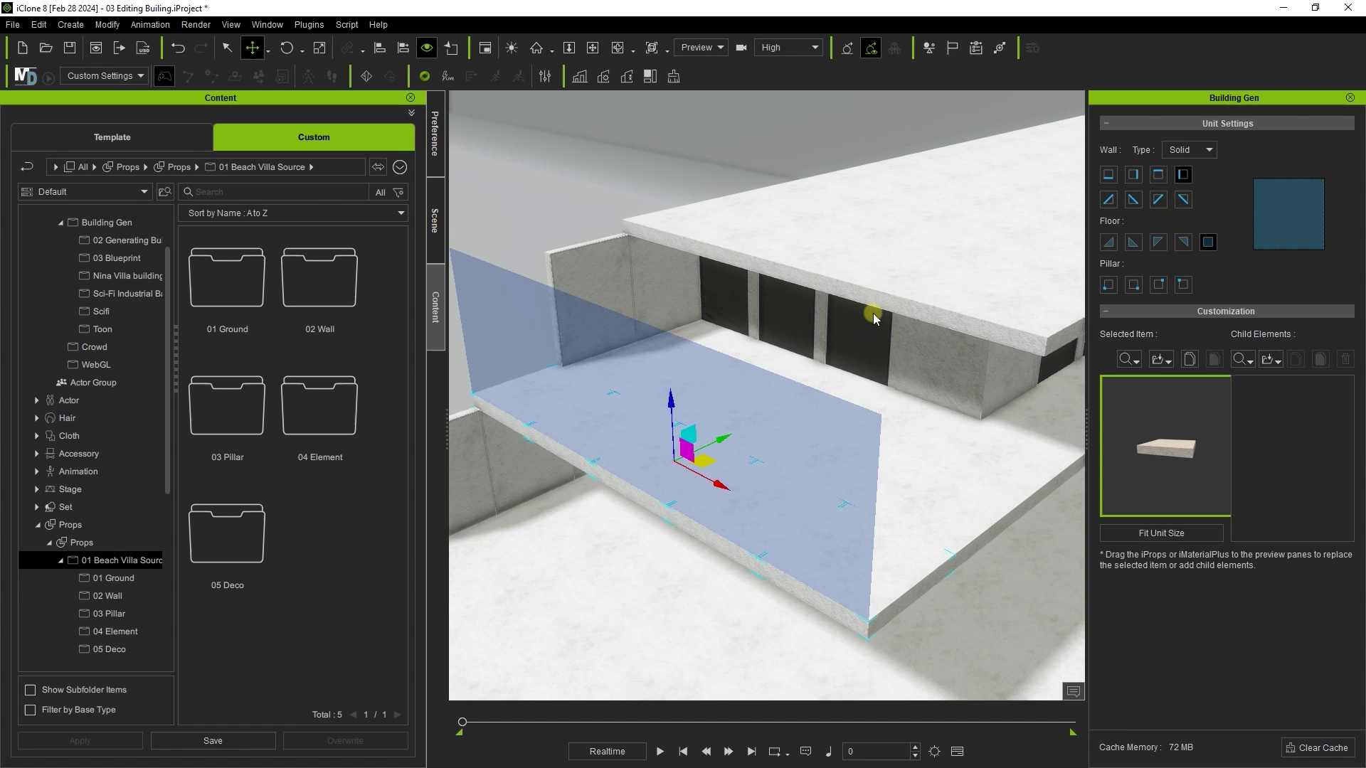
{"action": "middle_click_drag", "start_coordinate": [875, 442], "coordinate": [856, 442]}
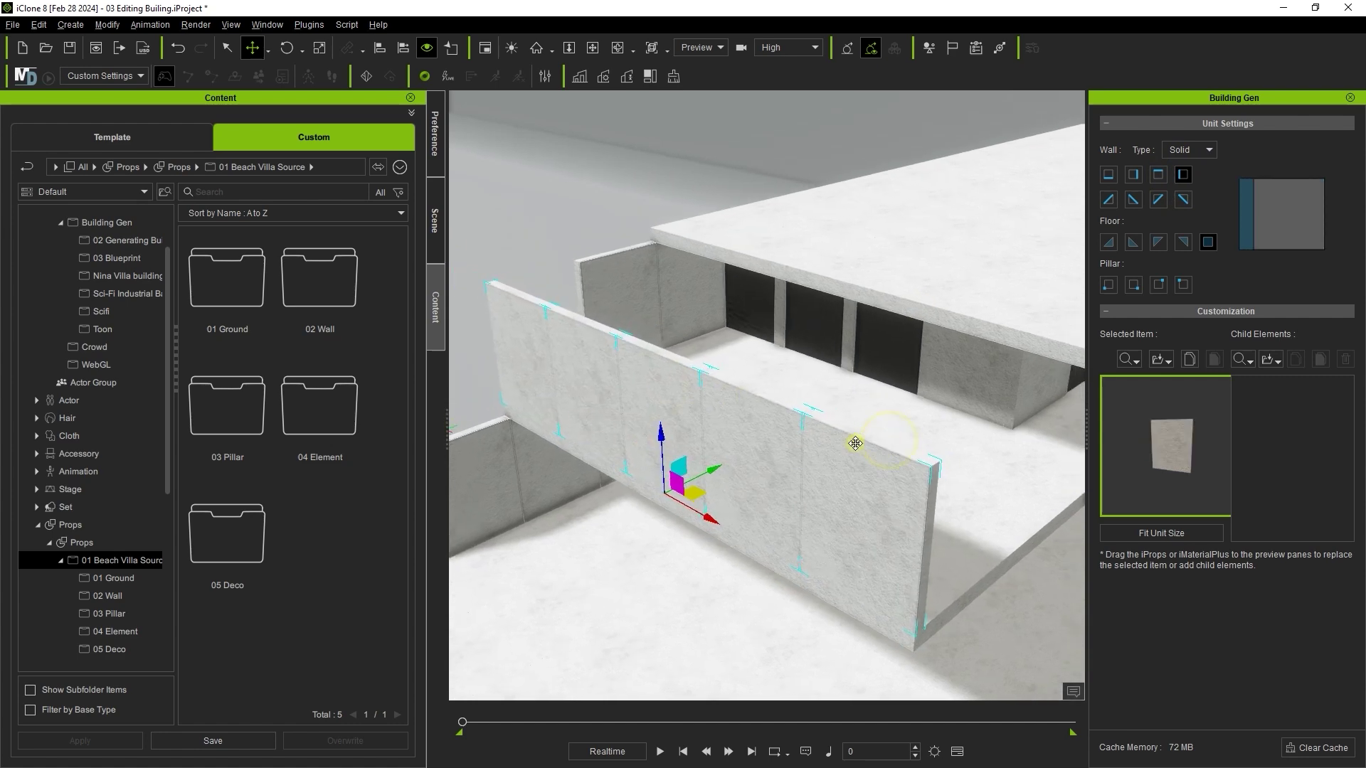
Replace the terrace edge's solid walls with SM_Railing_100cm_Scalable from the 02 Wall folder
{"action": "right_click_drag", "start_coordinate": [857, 442], "coordinate": [758, 395]}
{"action": "left_click", "coordinate": [303, 276]}
{"action": "double_click", "coordinate": [301, 274]}
{"action": "scroll", "coordinate": [406, 382], "scroll_direction": "down", "scroll_amount": 1}
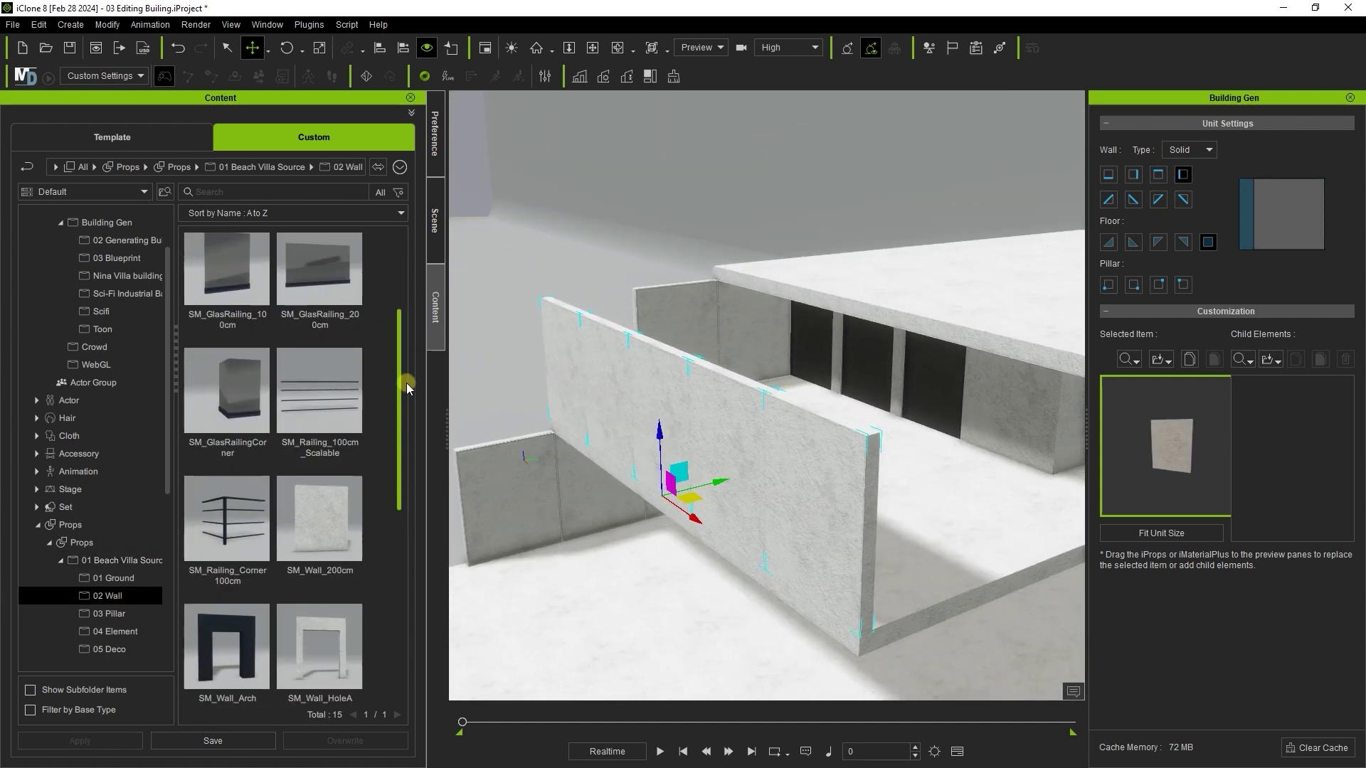
{"action": "left_click_drag", "start_coordinate": [307, 411], "coordinate": [1150, 473]}
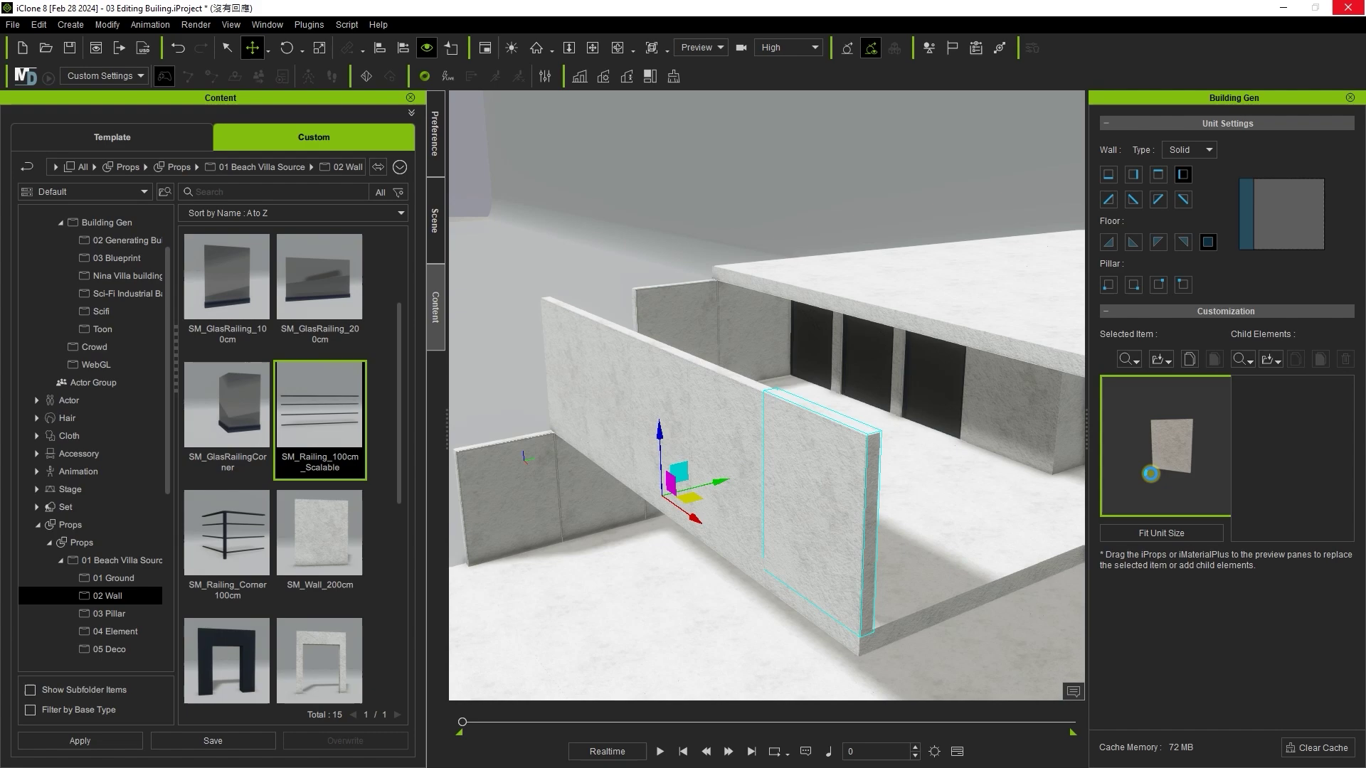
Scale the solid wall at the end of the upper-level terrace down to about half its height
{"action": "right_click_drag", "start_coordinate": [844, 513], "coordinate": [788, 491]}
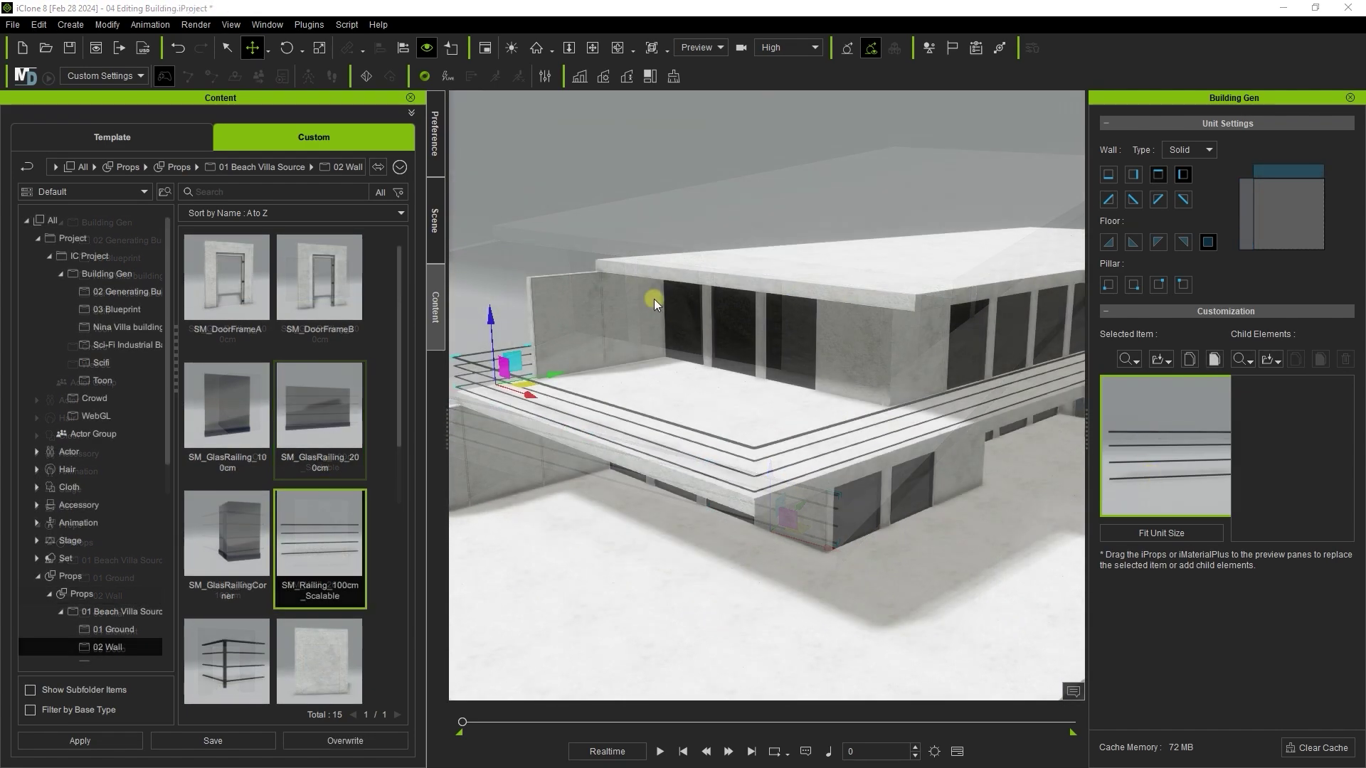
{"action": "right_click_drag", "start_coordinate": [649, 298], "coordinate": [633, 335]}
{"action": "left_click", "coordinate": [635, 340]}
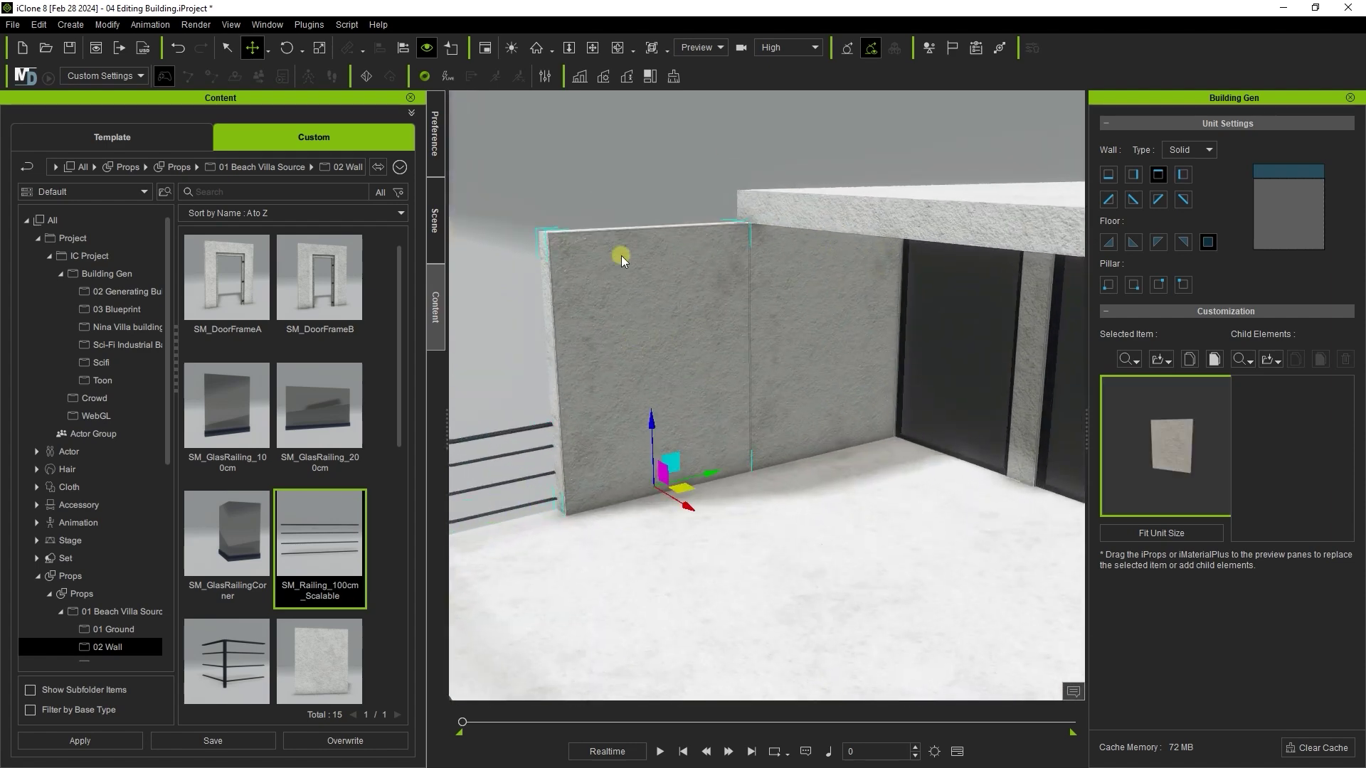
{"action": "left_click", "coordinate": [320, 48]}
{"action": "left_click_drag", "start_coordinate": [650, 422], "coordinate": [659, 535]}
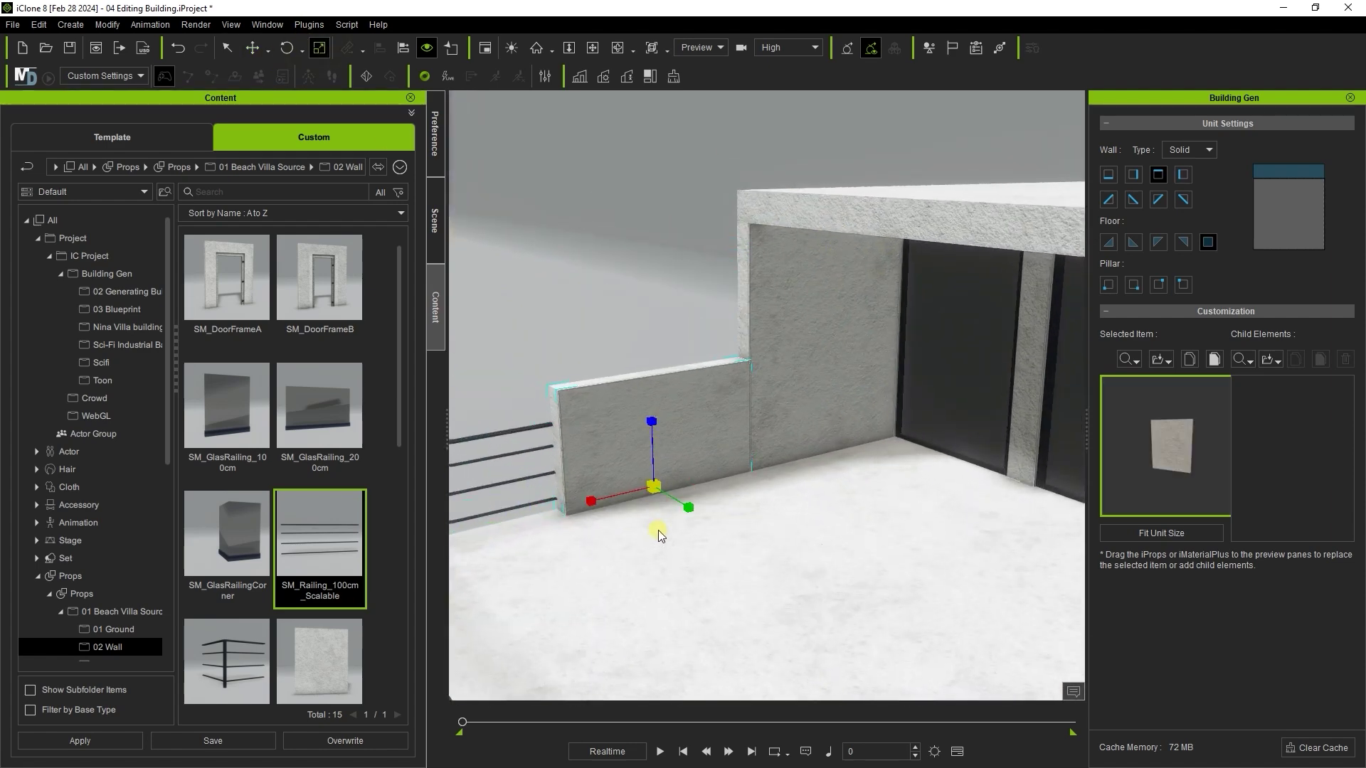
{"action": "right_click_drag", "start_coordinate": [659, 535], "coordinate": [693, 475]}
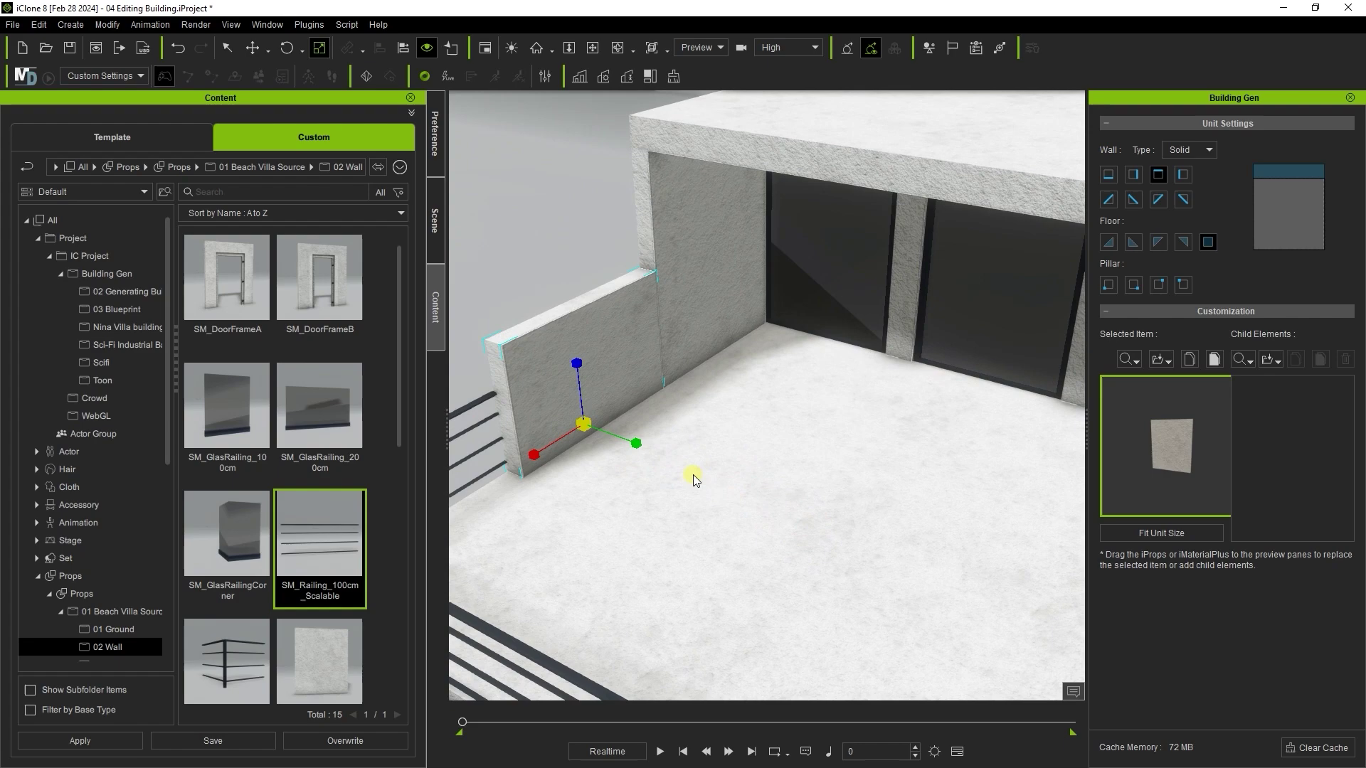
Add a solid wall to the terrace floor unit beside the lowered wall and scale it down to about half height
{"action": "left_click", "coordinate": [694, 475]}
{"action": "left_click", "coordinate": [227, 48]}
{"action": "right_click_drag", "start_coordinate": [798, 473], "coordinate": [783, 388]}
{"action": "left_click", "coordinate": [1182, 175]}
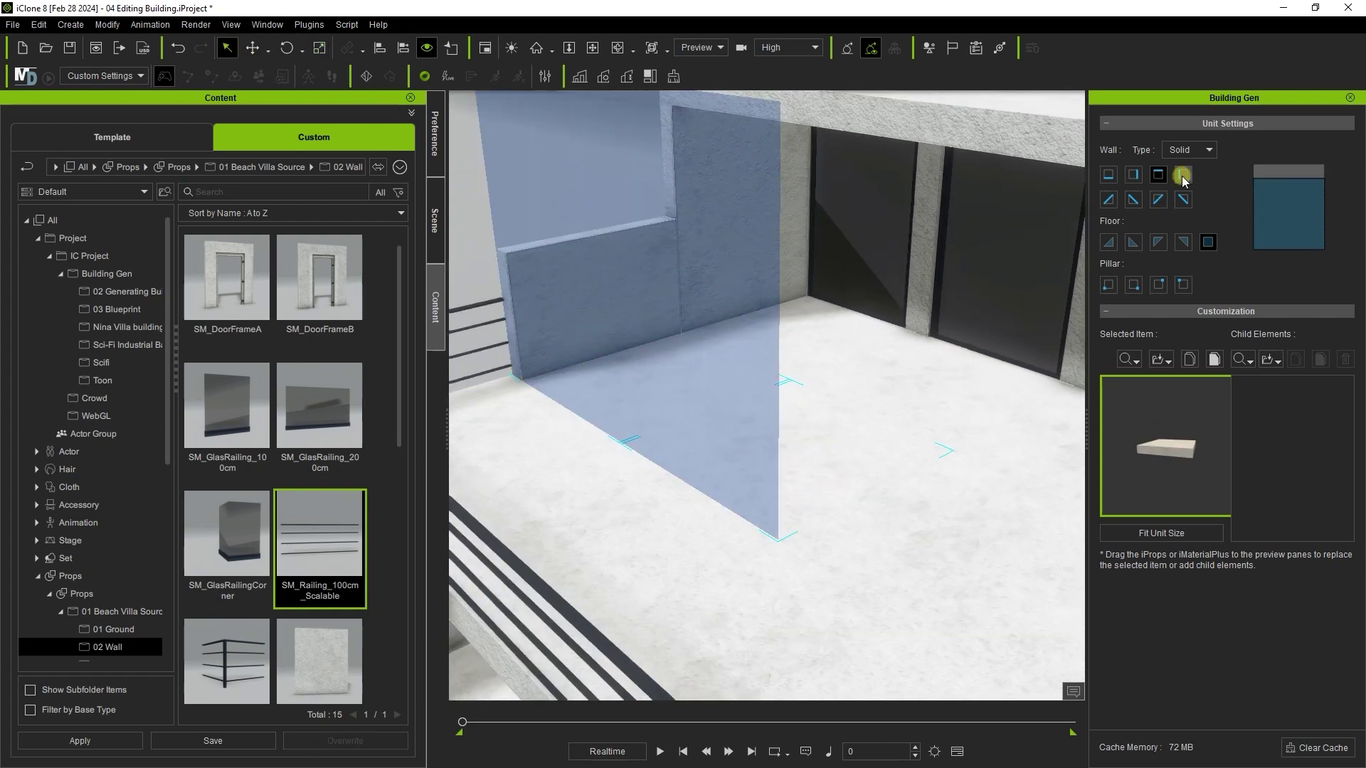
{"action": "left_click", "coordinate": [763, 420]}
{"action": "left_click", "coordinate": [319, 48]}
{"action": "left_click_drag", "start_coordinate": [617, 381], "coordinate": [622, 501]}
Add a solid wall on the outer side of the low terrace enclosure and select it
{"action": "right_click_drag", "start_coordinate": [704, 412], "coordinate": [702, 598]}
{"action": "left_click", "coordinate": [692, 402]}
{"action": "left_click", "coordinate": [1108, 175]}
{"action": "left_click", "coordinate": [701, 367]}
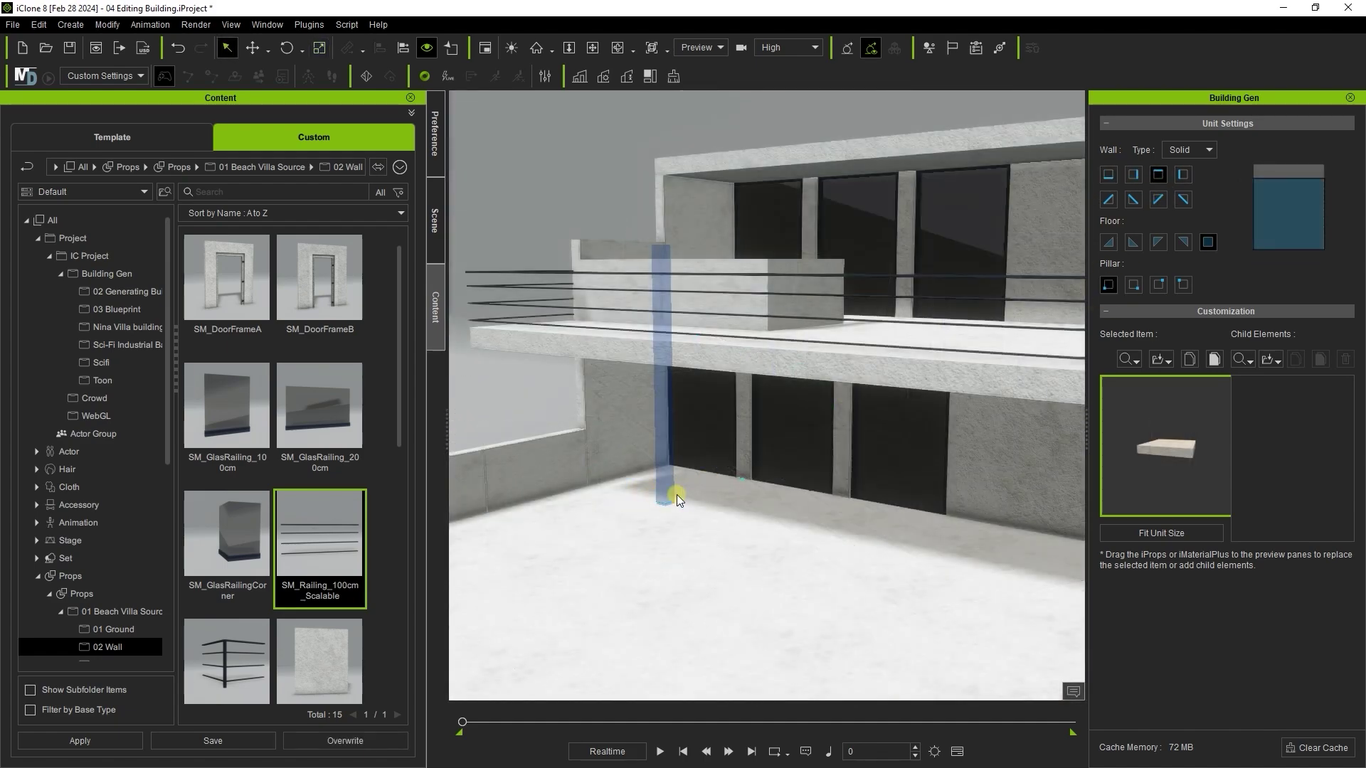
Add a corner pillar to the ground-level floor unit beneath the terrace and a post at the terrace railing's corner
{"action": "left_click", "coordinate": [677, 498]}
{"action": "right_click_drag", "start_coordinate": [780, 476], "coordinate": [775, 565]}
{"action": "left_click", "coordinate": [869, 451]}
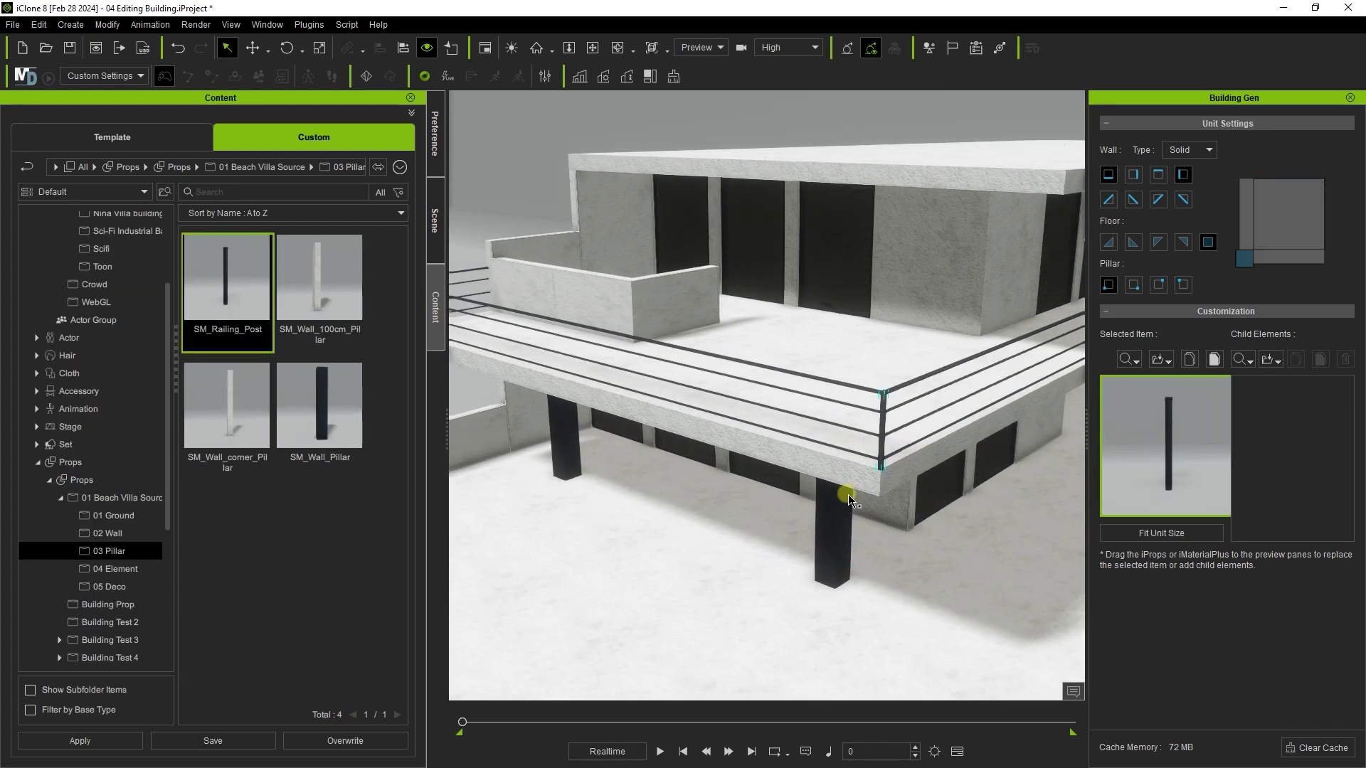
Replace the selected ground-level solid walls with SM_Window__onesided and scale them down to fence height
{"action": "right_click_drag", "start_coordinate": [829, 487], "coordinate": [737, 428]}
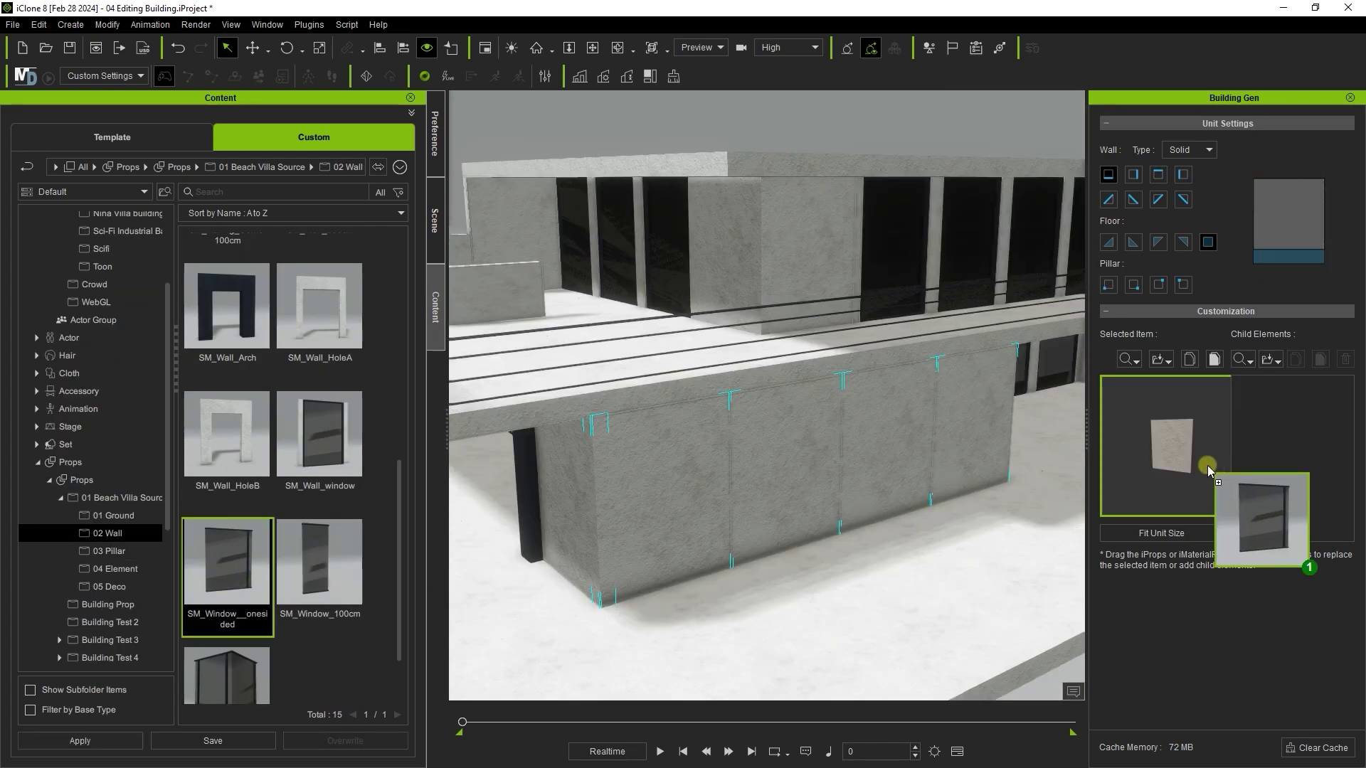
{"action": "left_click_drag", "start_coordinate": [1206, 465], "coordinate": [1209, 406]}
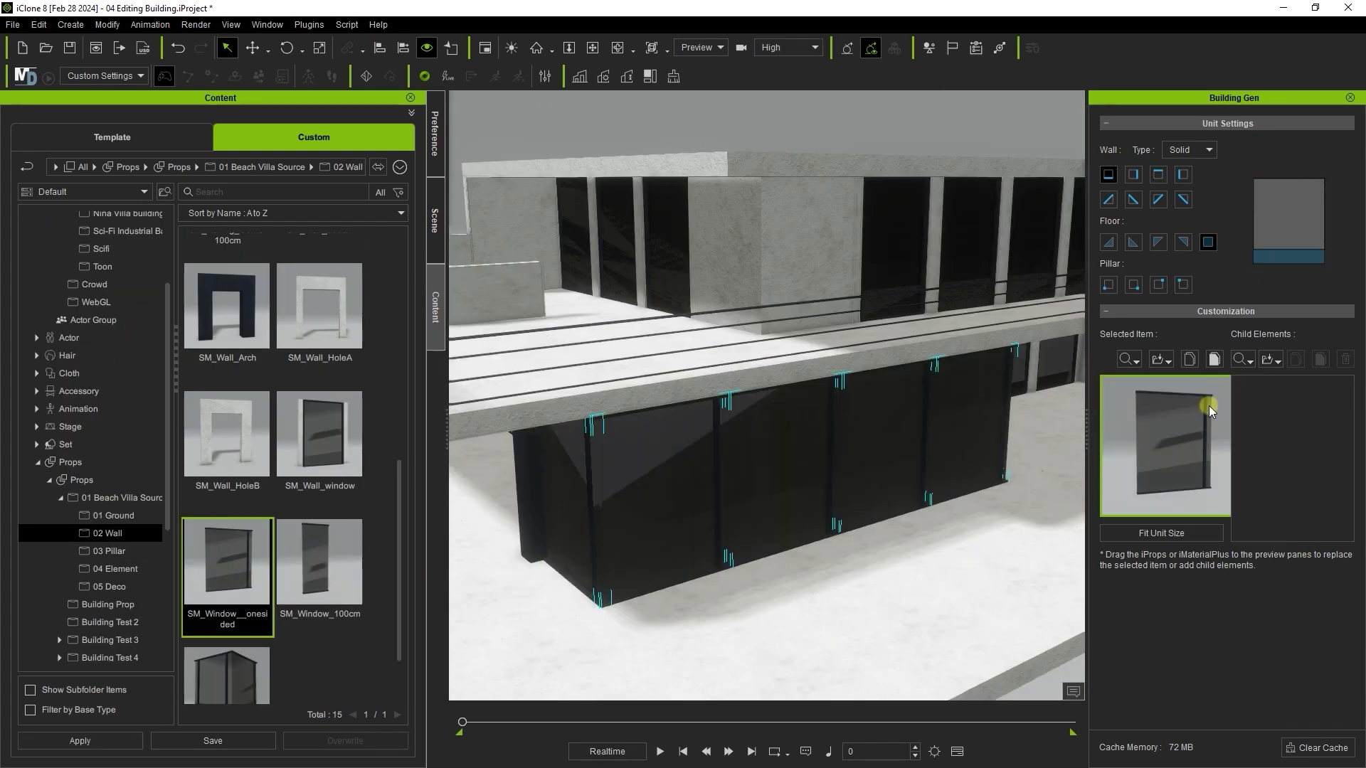
{"action": "left_click_drag", "start_coordinate": [794, 497], "coordinate": [792, 623]}
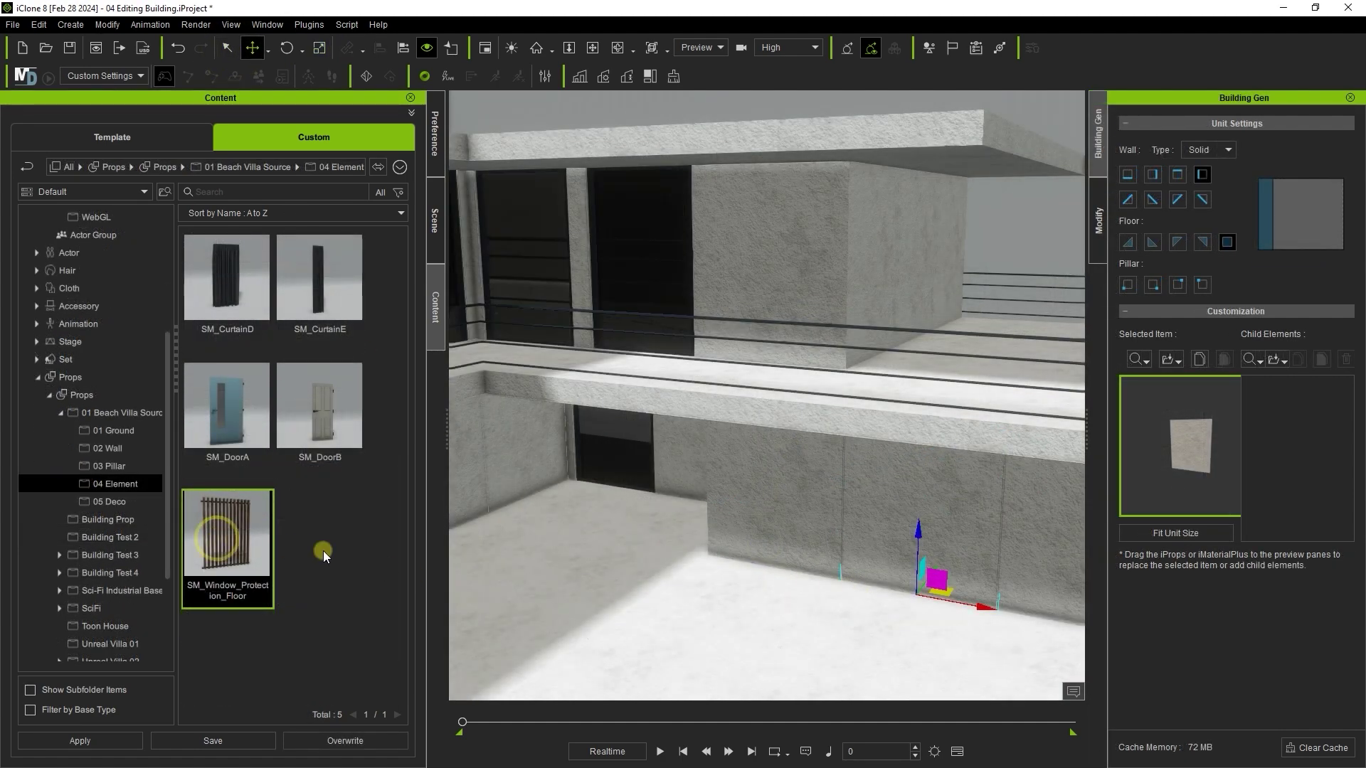
Add SM_Window_Protection_Floor as a child element of the ground-floor wall and rotate it to lie flat against the wall
{"action": "left_click_drag", "start_coordinate": [323, 553], "coordinate": [1299, 458]}
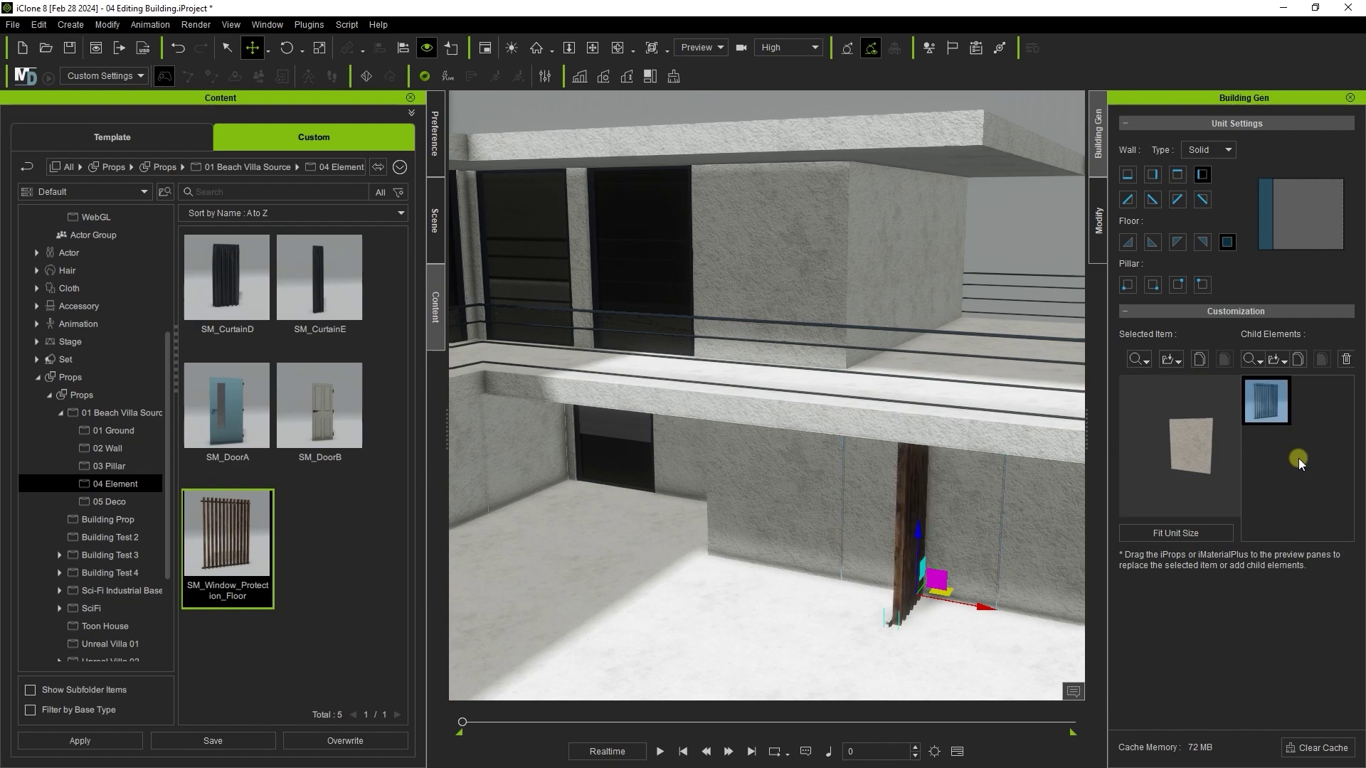
{"action": "left_click", "coordinate": [283, 49]}
{"action": "left_click_drag", "start_coordinate": [943, 624], "coordinate": [876, 612]}
{"action": "middle_click_drag", "start_coordinate": [1002, 507], "coordinate": [872, 515]}
{"action": "right_click_drag", "start_coordinate": [871, 515], "coordinate": [796, 421]}
{"action": "scroll", "coordinate": [741, 536], "scroll_direction": "up", "scroll_amount": 2}
{"action": "right_click_drag", "start_coordinate": [740, 536], "coordinate": [904, 613]}
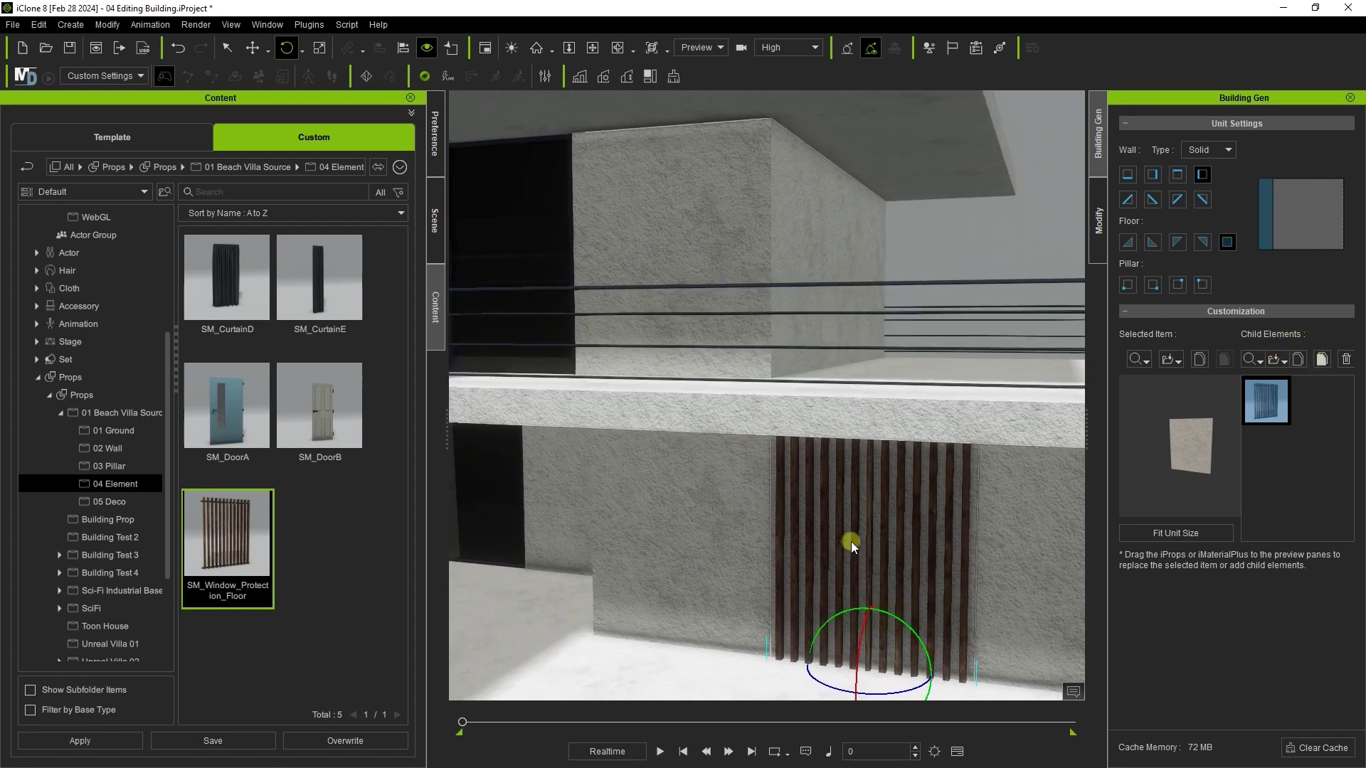
Select the solid wall next to the slatted window protection as the target for the copied child element
{"action": "left_click", "coordinate": [688, 503]}
{"action": "left_click", "coordinate": [687, 500]}
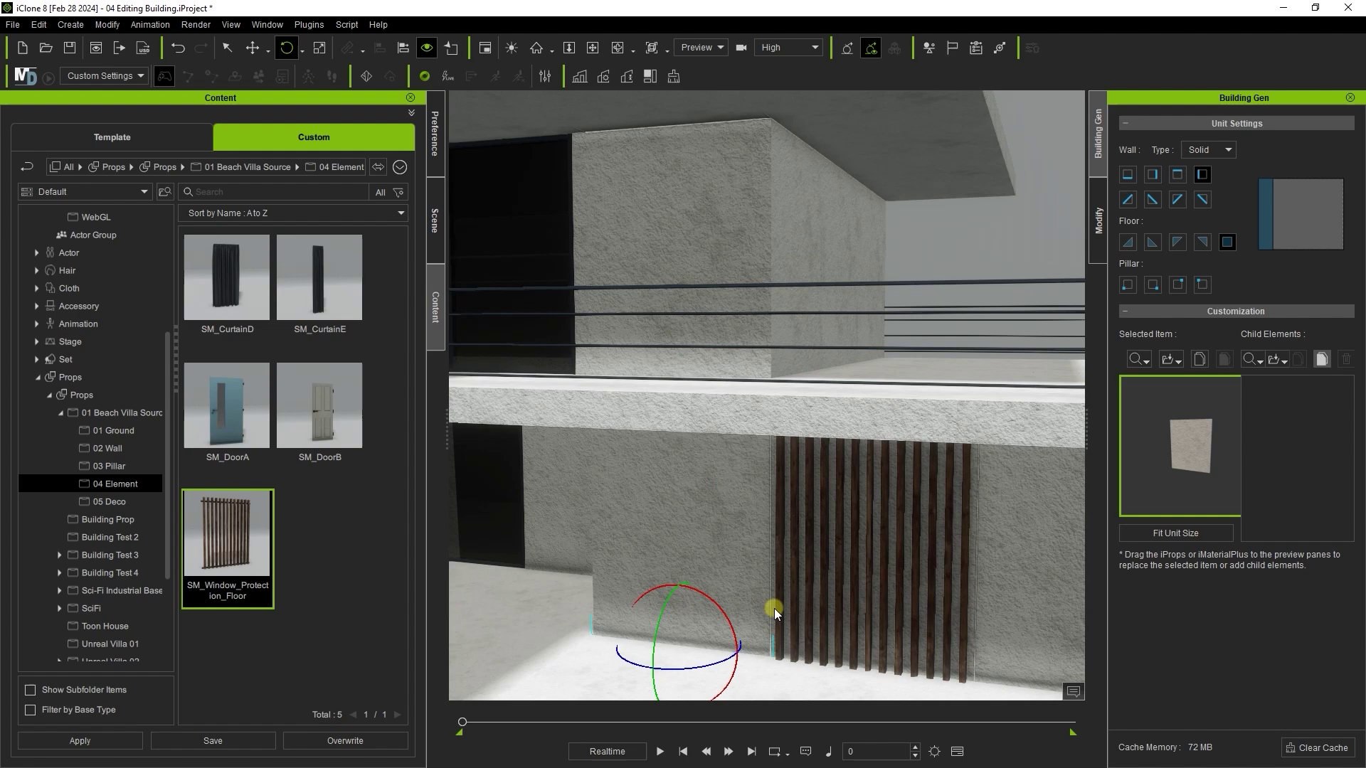
{"action": "right_click_drag", "start_coordinate": [635, 548], "coordinate": [732, 611]}
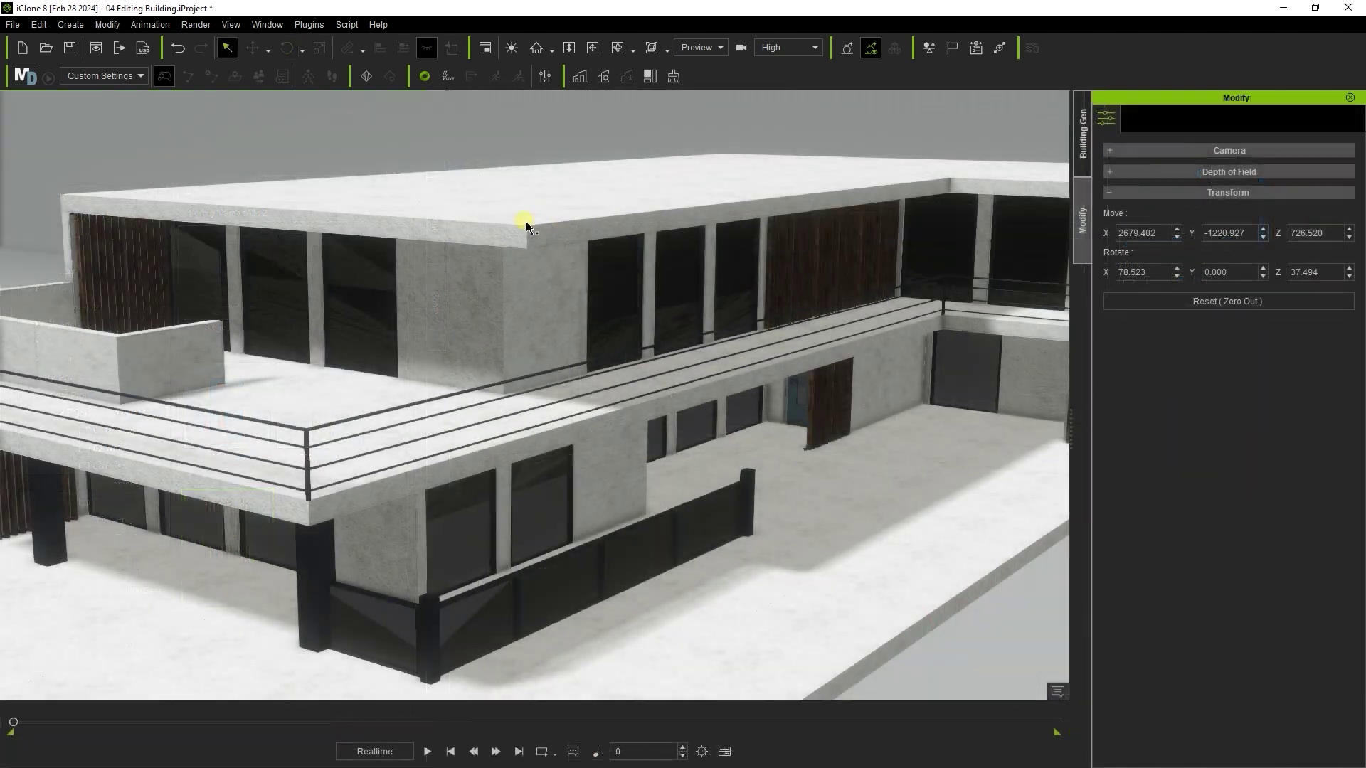
Open the color adjustment for the Base Color texture of the roof unit at the building's front corner
{"action": "left_click", "coordinate": [527, 224]}
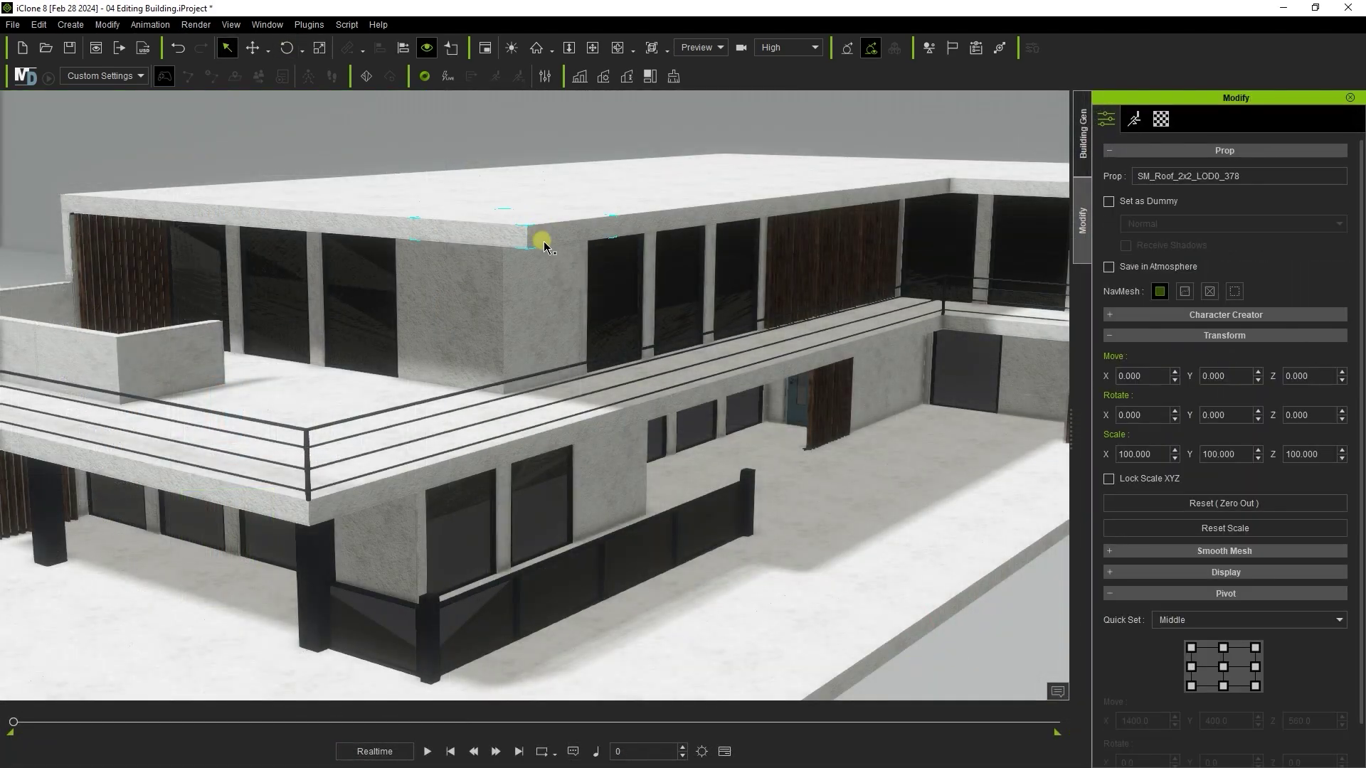
{"action": "left_click", "coordinate": [1161, 119]}
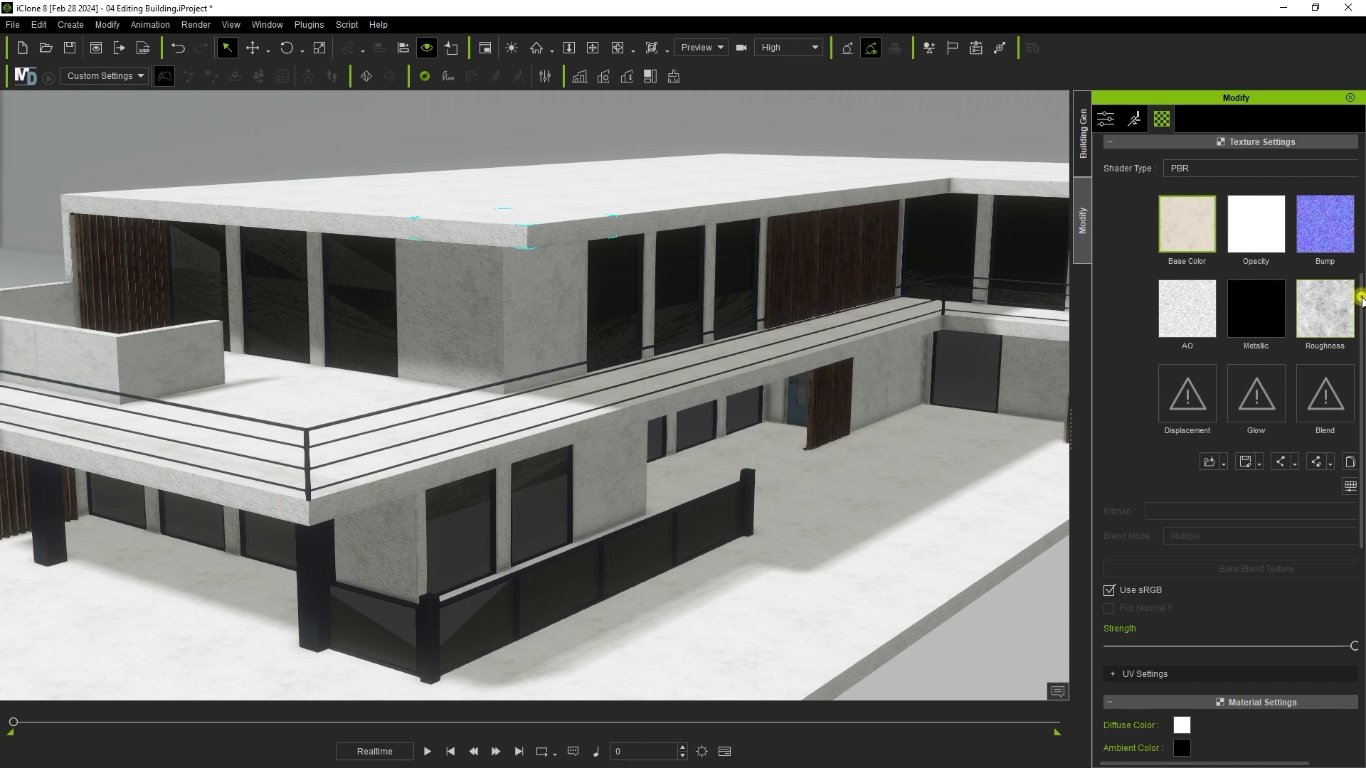
{"action": "scroll", "coordinate": [1360, 482], "scroll_direction": "down", "scroll_amount": 1}
{"action": "left_click", "coordinate": [1350, 474]}
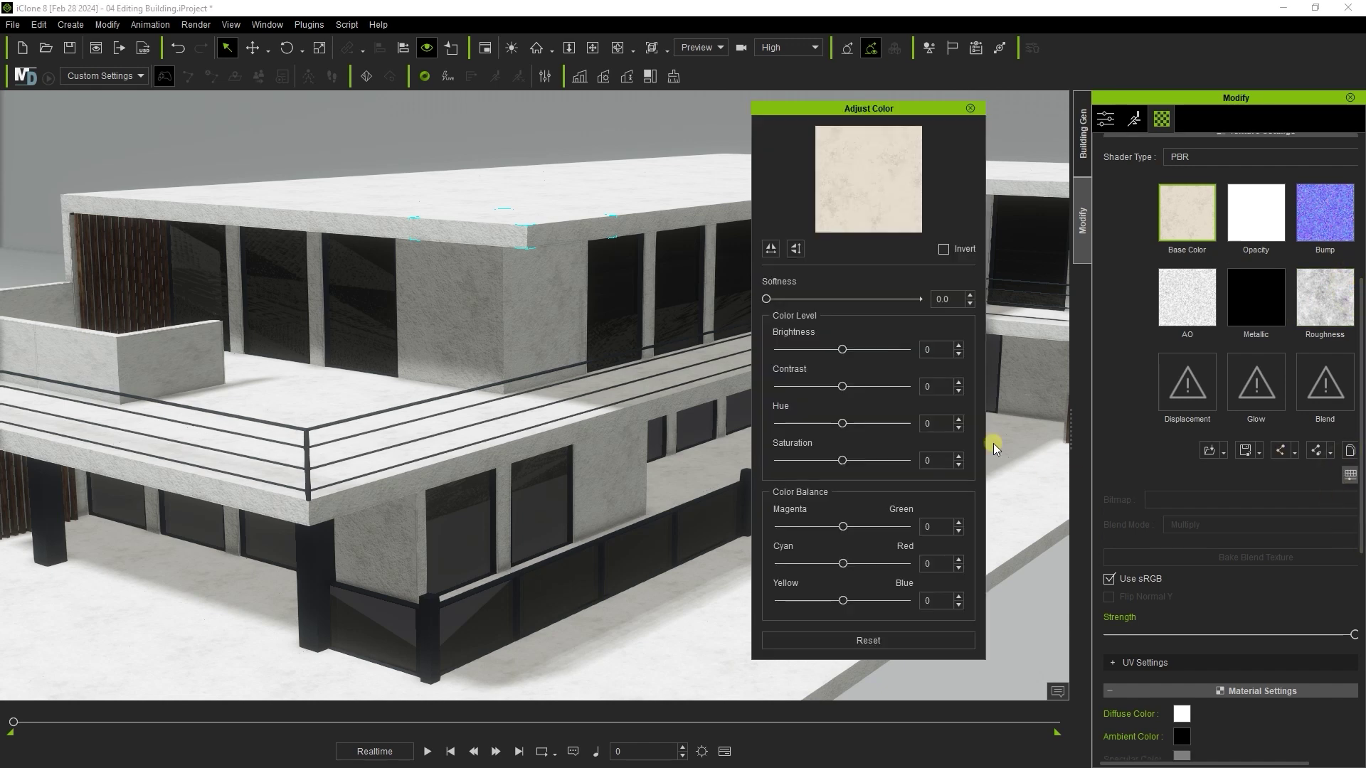
{"action": "left_click_drag", "start_coordinate": [859, 116], "coordinate": [853, 116]}
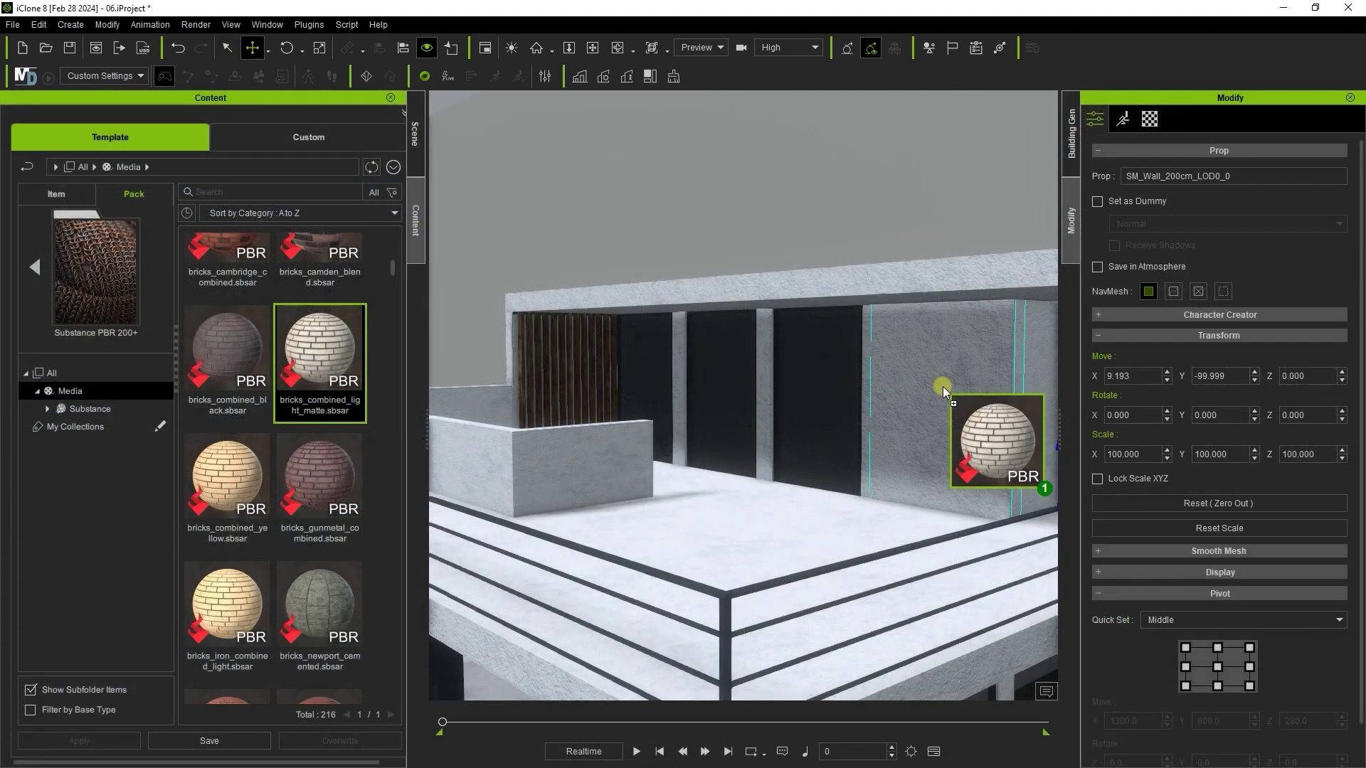
Apply bricks_combined_light_matte.sbsar to the upper-level solid wall and set its V tiling to 0.7
{"action": "left_click_drag", "start_coordinate": [942, 386], "coordinate": [942, 387]}
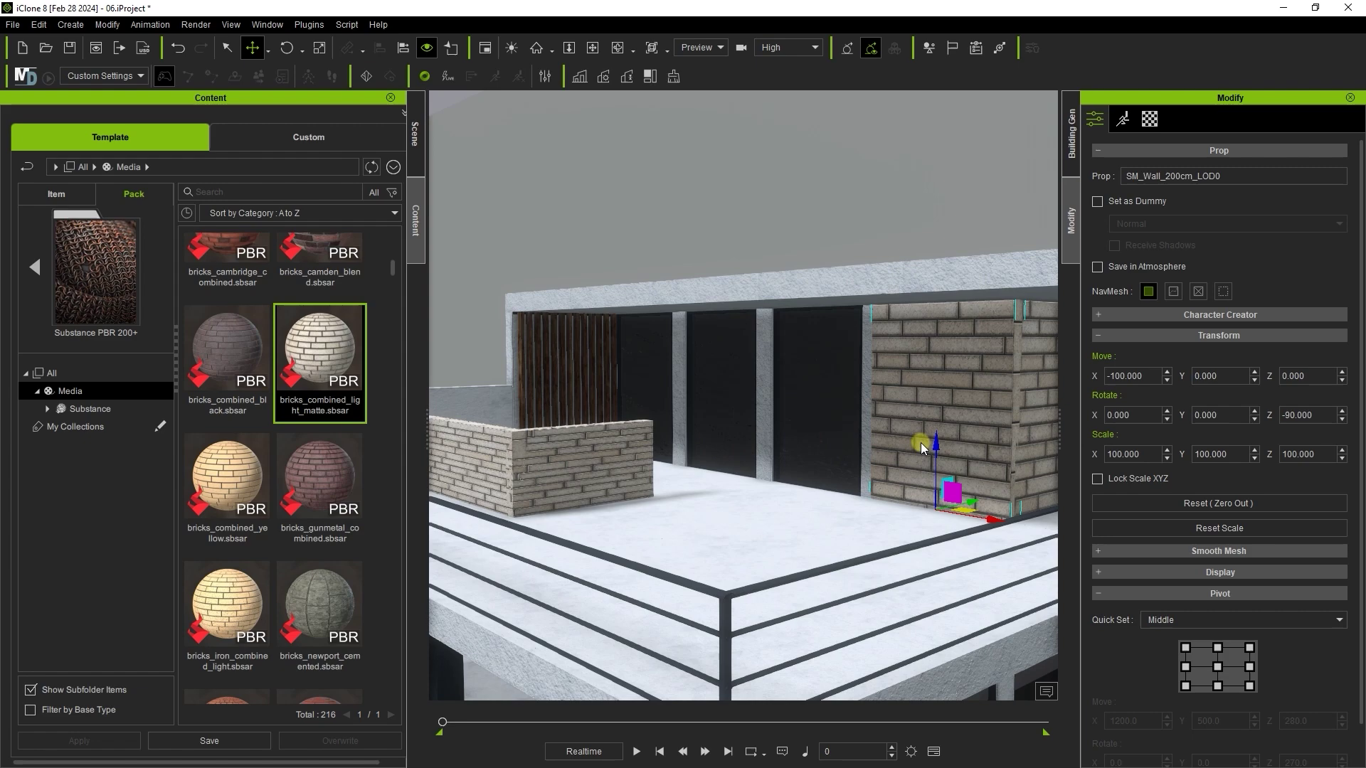
{"action": "left_click", "coordinate": [1149, 119]}
{"action": "mouse_move", "coordinate": [1359, 478]}
{"action": "left_mouse_down"}
{"action": "mouse_move", "coordinate": [1360, 274]}
{"action": "mouse_move", "coordinate": [1357, 477]}
{"action": "left_mouse_up"}
{"action": "left_click", "coordinate": [1307, 526]}
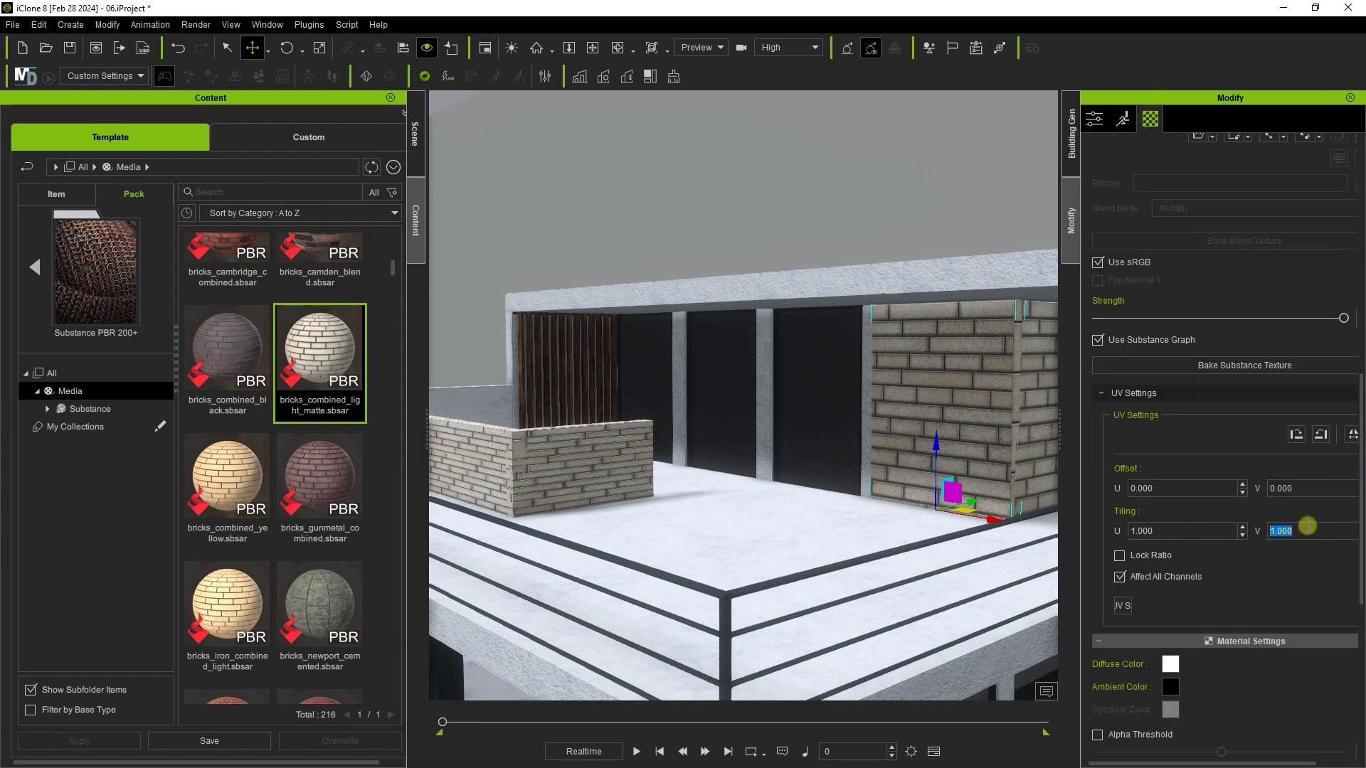
{"action": "key", "text": "Return"}
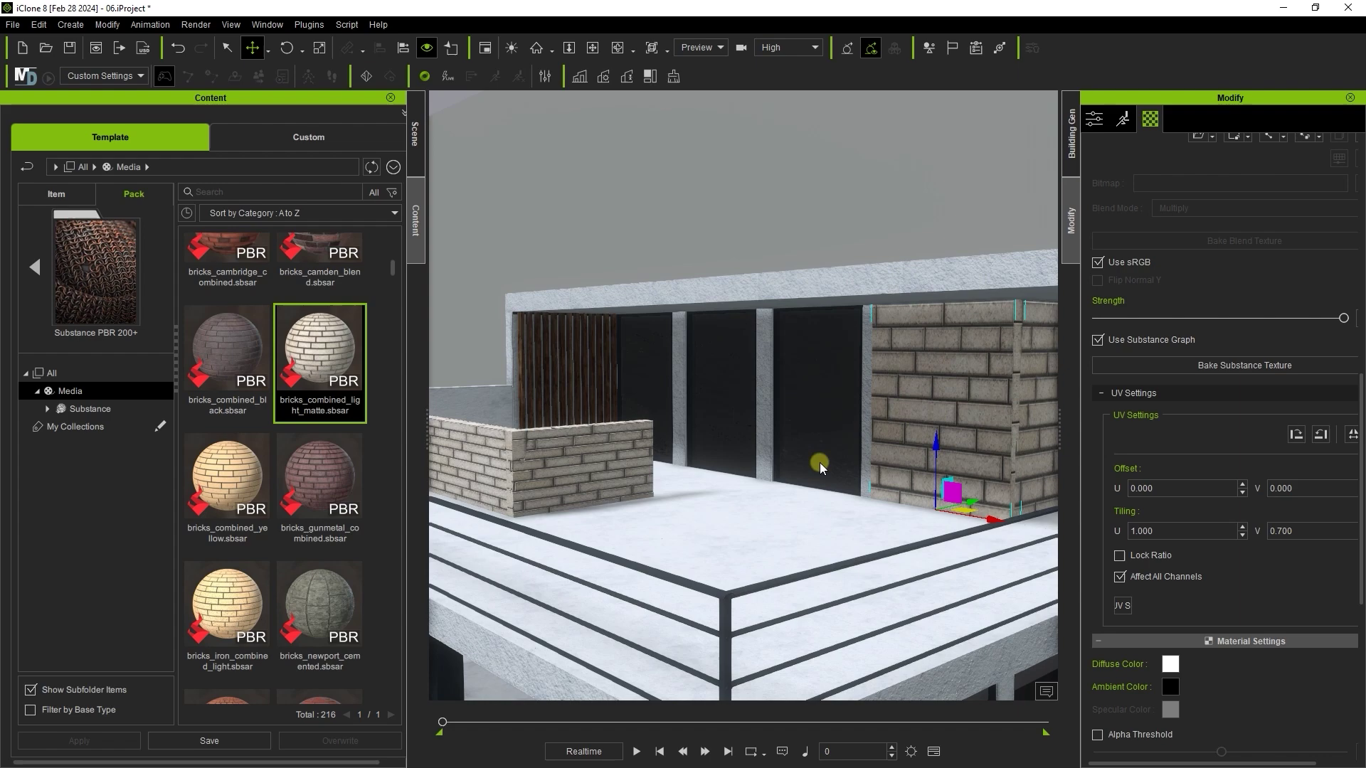
Make the low terrace wall's brick material unique and set its tiling to U 2 and V 1.5
{"action": "middle_click_drag", "start_coordinate": [574, 445], "coordinate": [761, 441]}
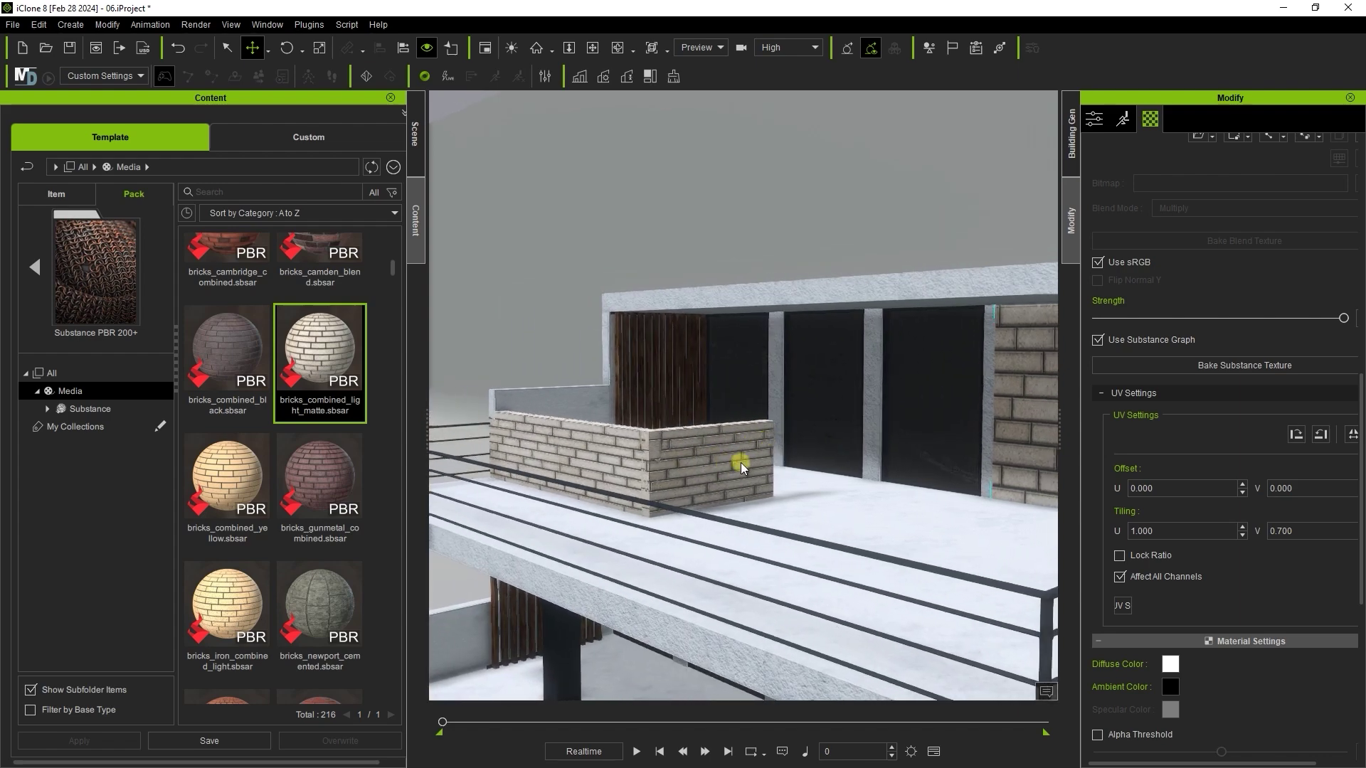
{"action": "left_click", "coordinate": [740, 467]}
{"action": "scroll", "coordinate": [1320, 196], "scroll_direction": "up", "scroll_amount": 5}
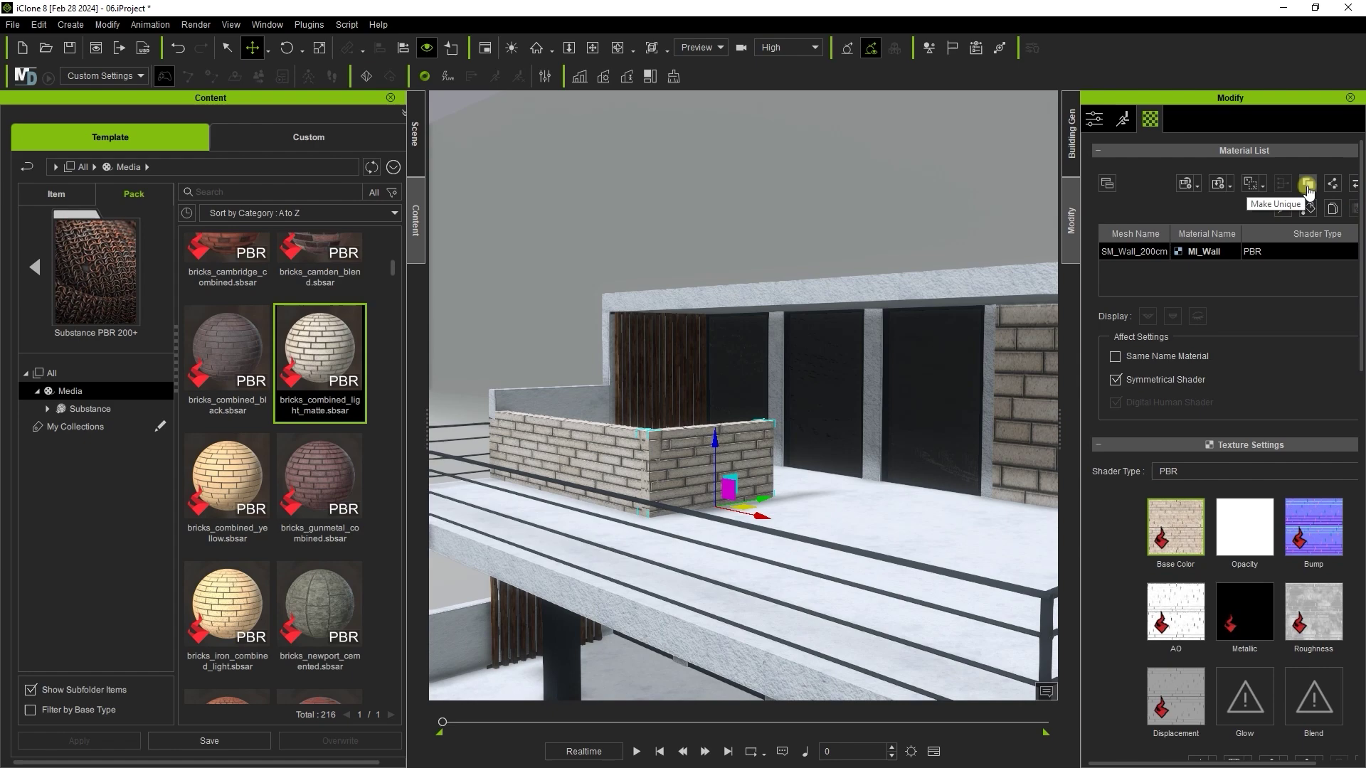
{"action": "left_click", "coordinate": [1306, 186]}
{"action": "scroll", "coordinate": [1167, 495], "scroll_direction": "down", "scroll_amount": 10}
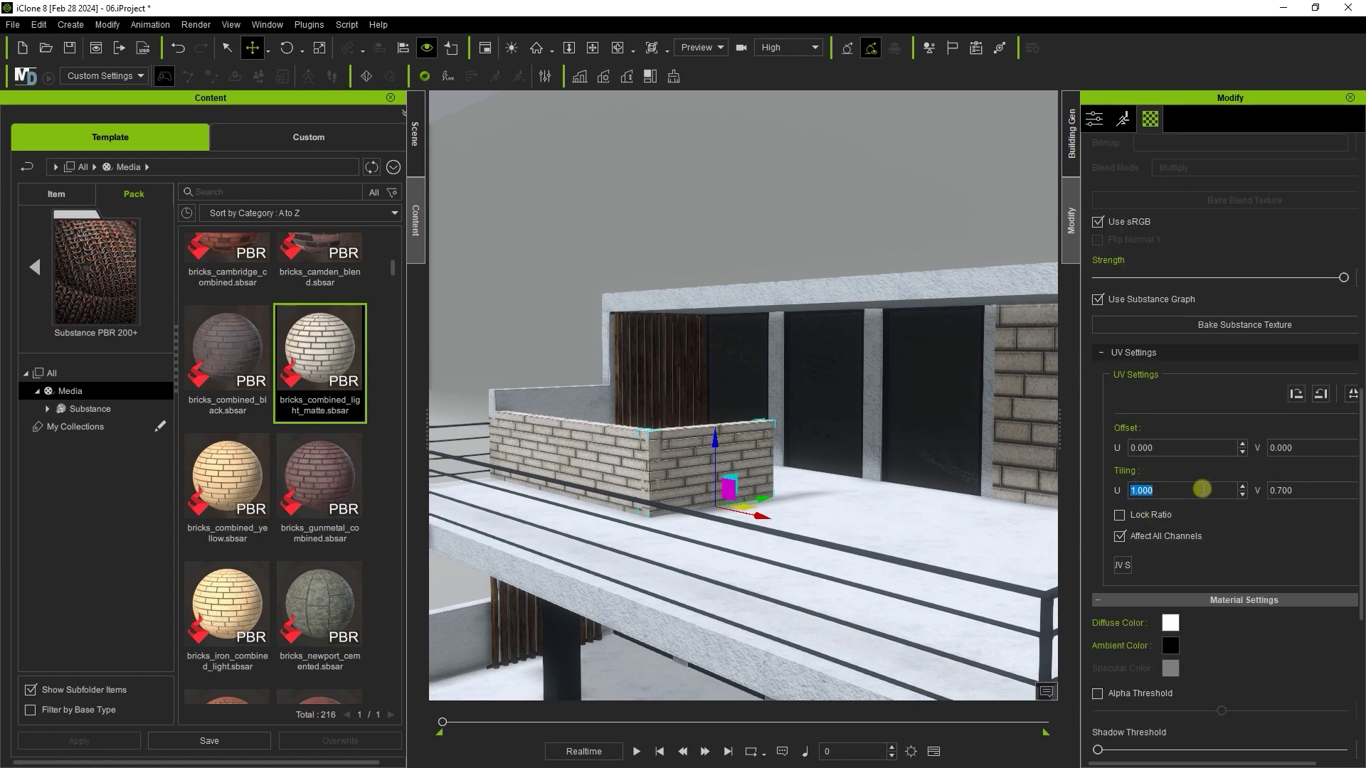
{"action": "key", "text": "Tab"}
{"action": "type", "text": "1.5"}
{"action": "key", "text": "Return"}
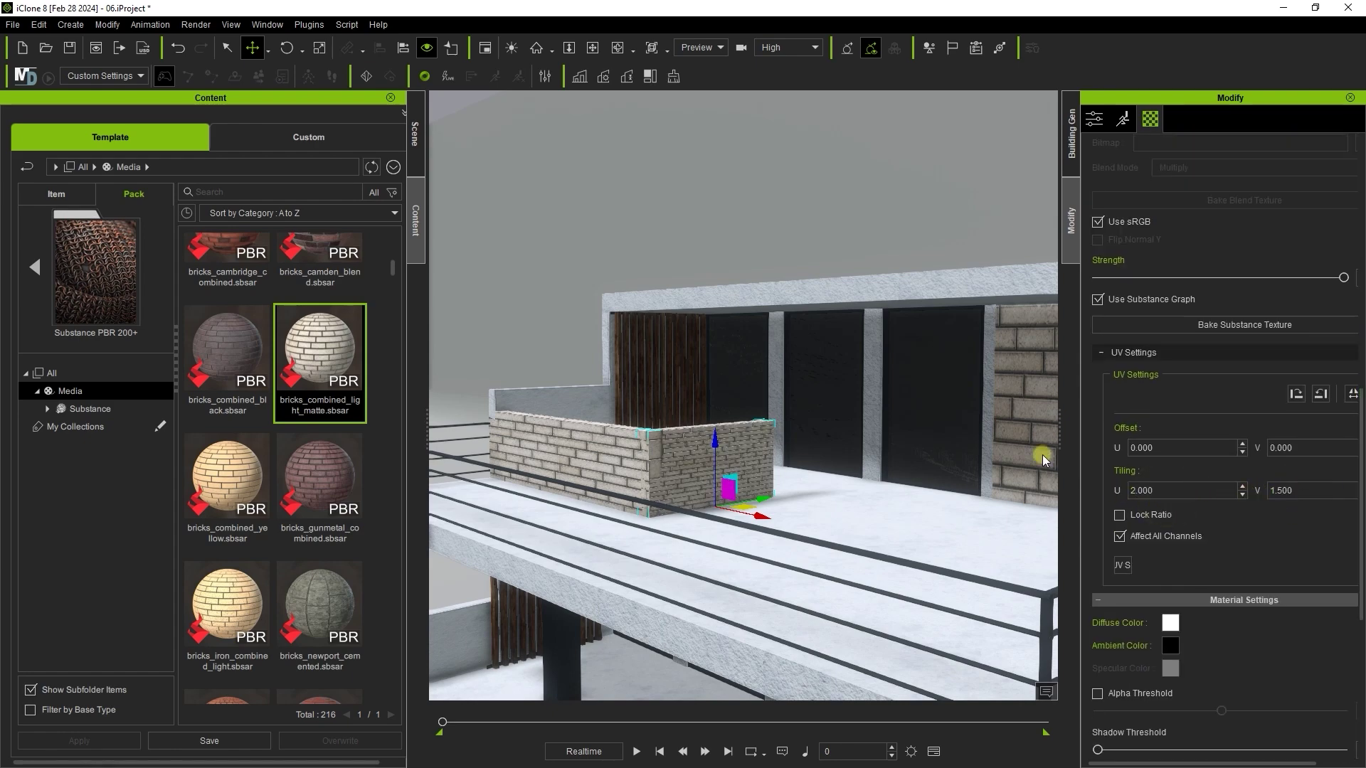
{"action": "key", "text": "Return"}
{"action": "left_click_drag", "start_coordinate": [1357, 473], "coordinate": [1357, 211]}
{"action": "left_click", "coordinate": [1306, 208]}
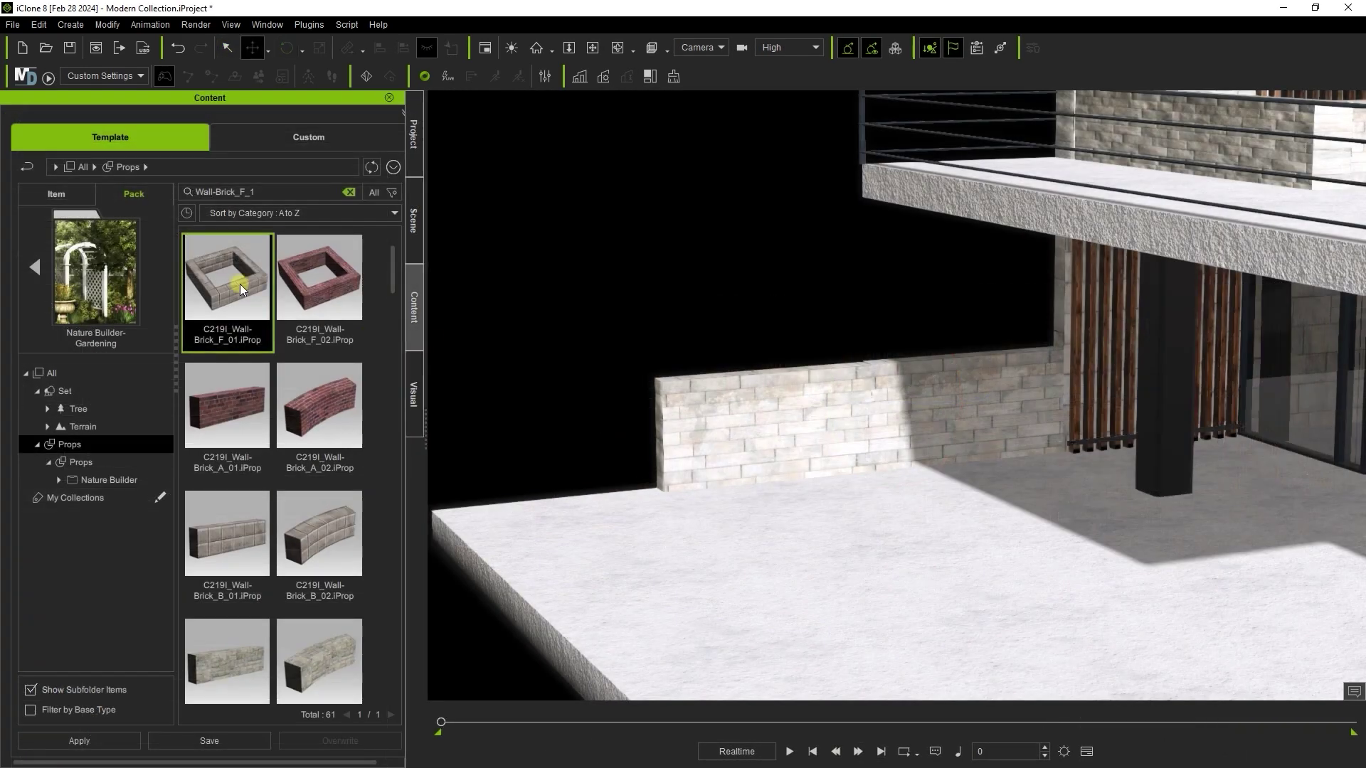
Place the C219I_Wall-Brick_F_01 square brick planter at the outer corner of the ground-level terrace
{"action": "left_click_drag", "start_coordinate": [240, 284], "coordinate": [740, 575]}
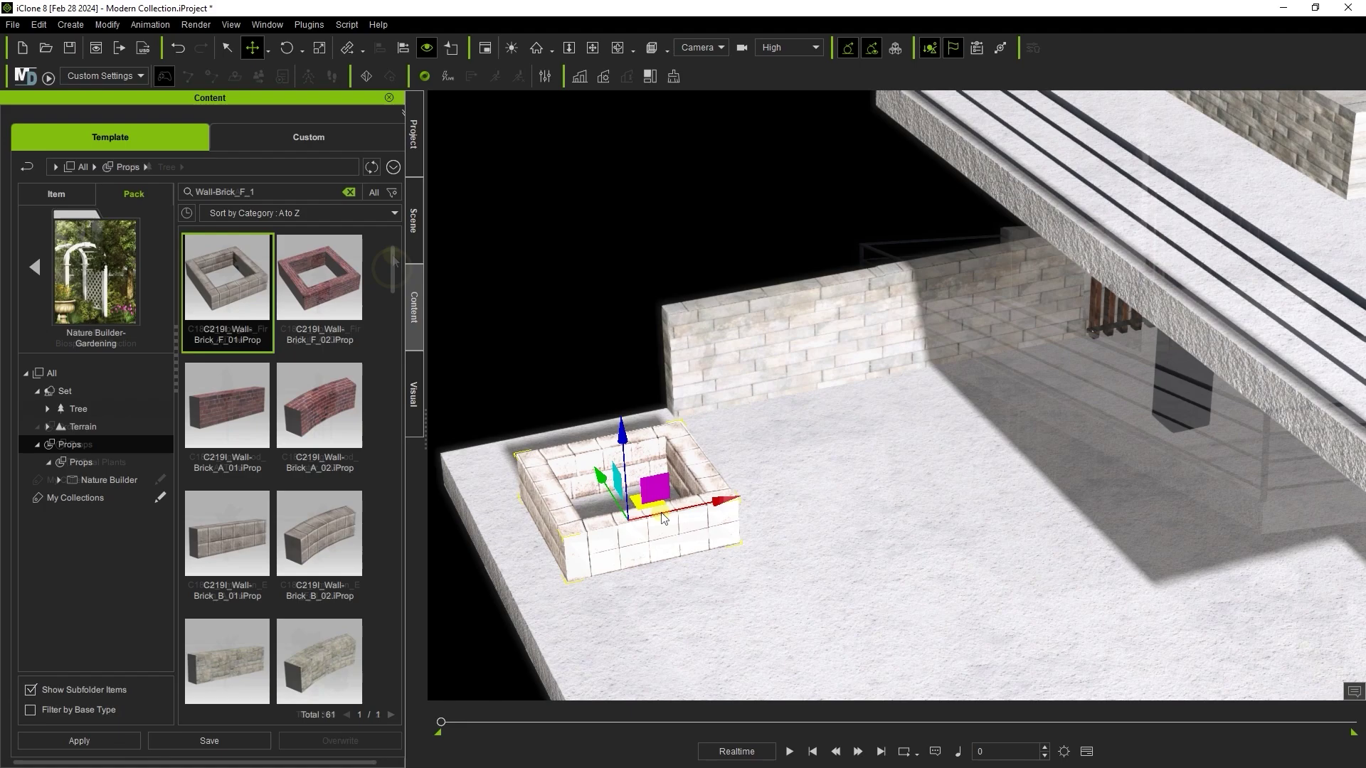
{"action": "left_click_drag", "start_coordinate": [226, 277], "coordinate": [731, 594]}
{"action": "left_click_drag", "start_coordinate": [731, 594], "coordinate": [732, 596]}
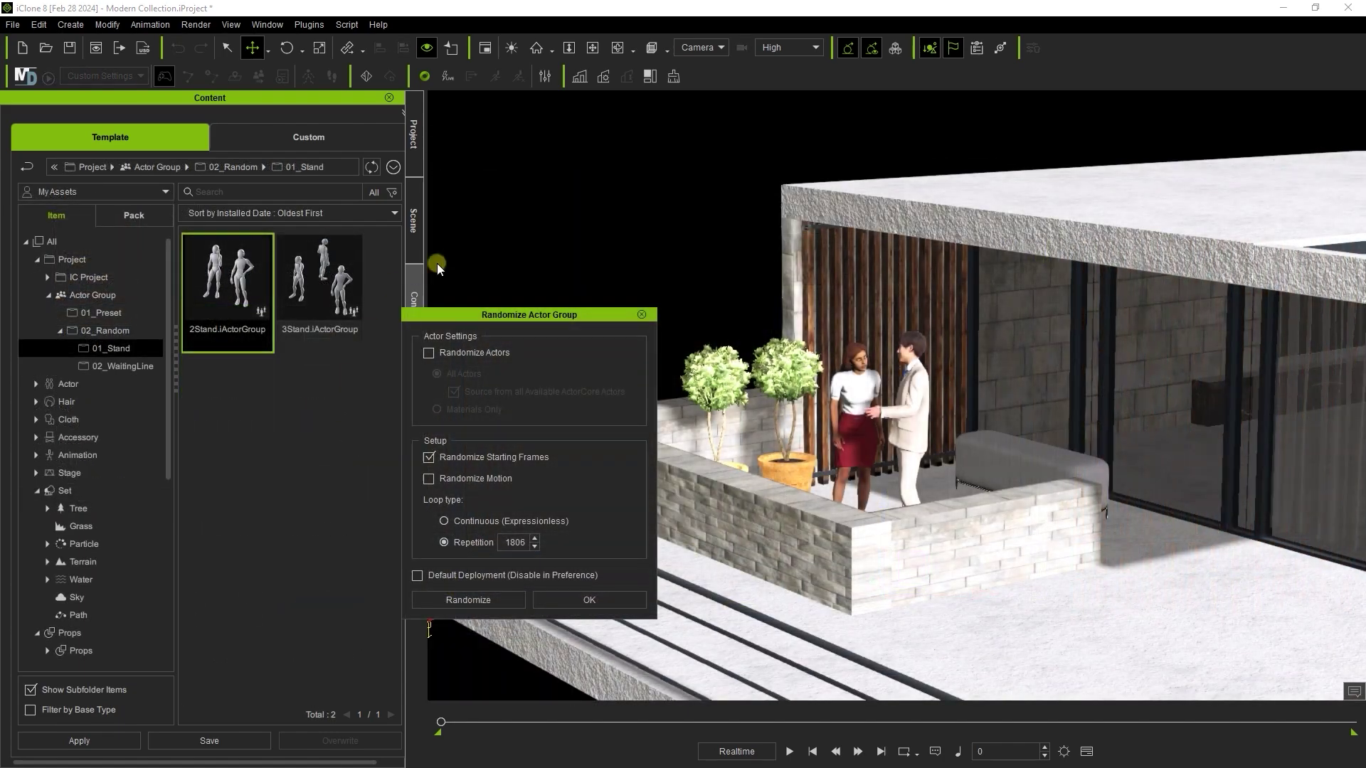
Accept the 2Stand actor group's settings with Randomize Starting Frames and a Repetition loop of 1806
{"action": "left_click", "coordinate": [615, 596]}
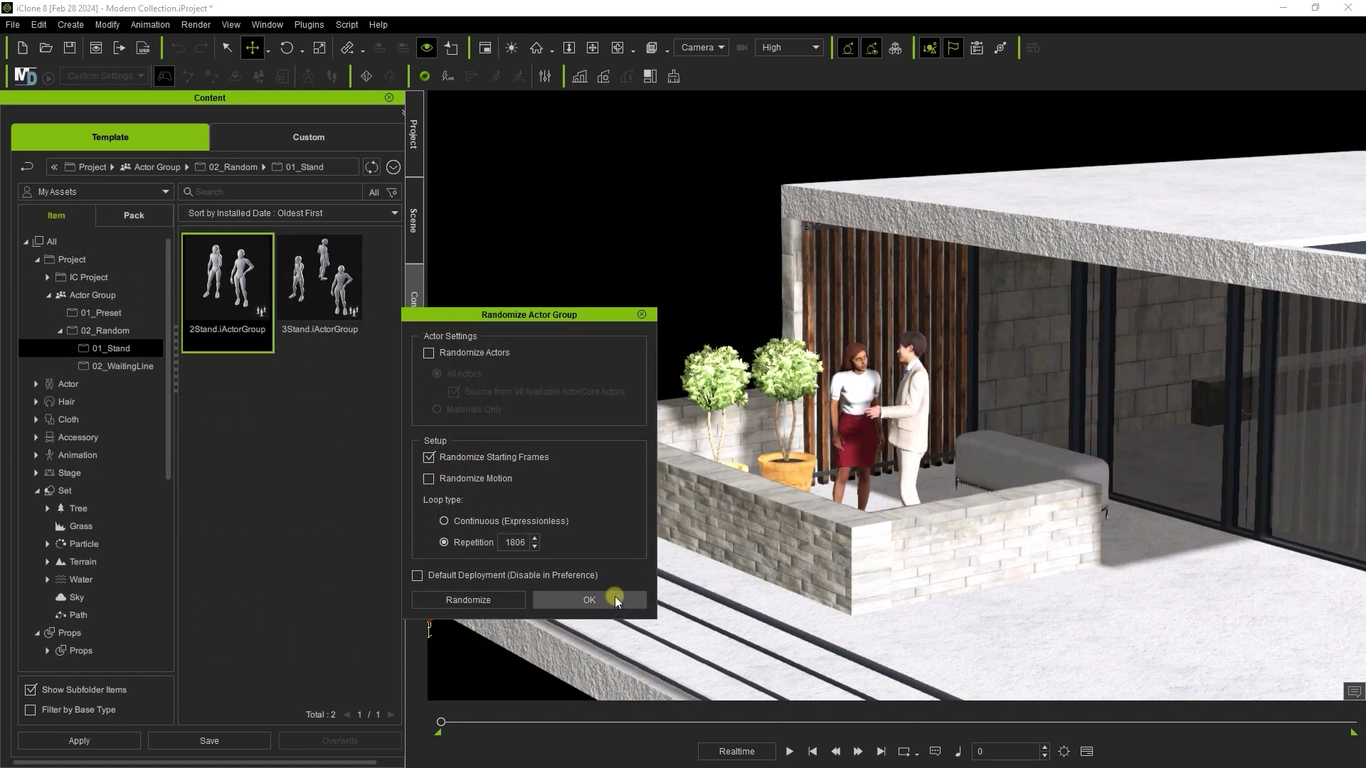